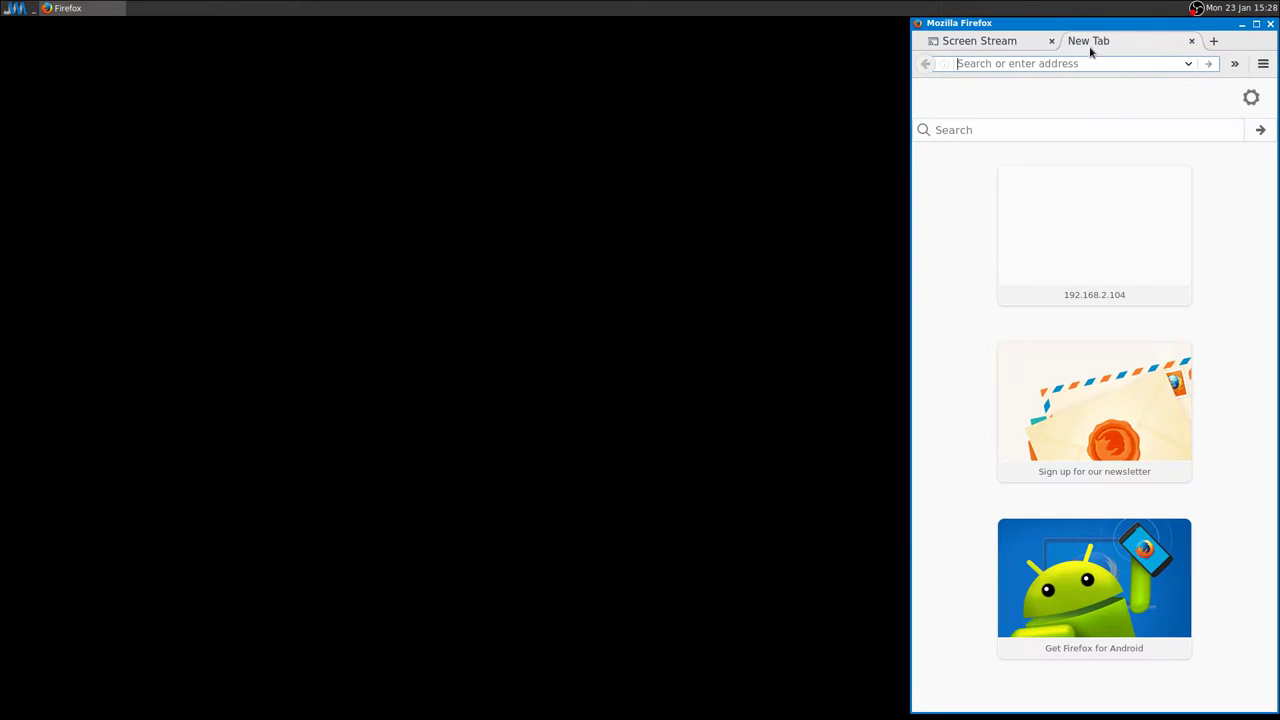
Step: Detach the blank tab into its own browser window and resize the Screen Stream window to a smaller landscape size
drag(1088, 42, 268, 52)
click(267, 65)
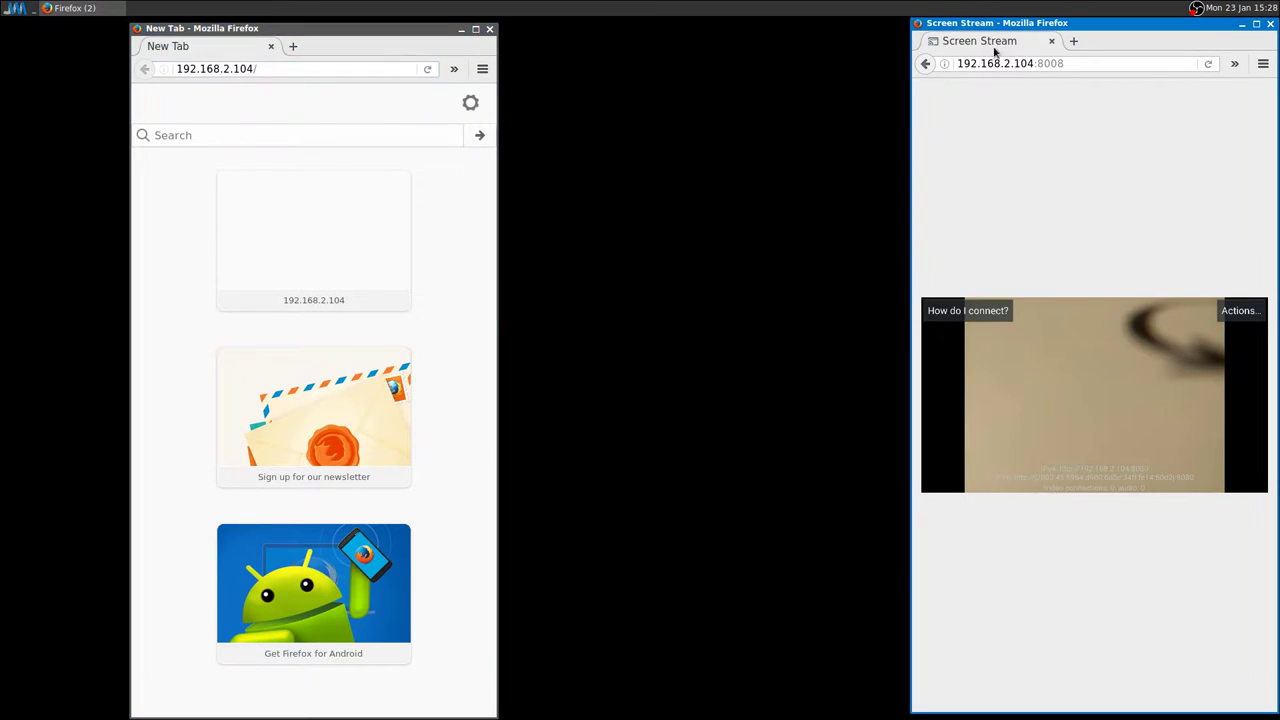
click(916, 22)
click(1012, 22)
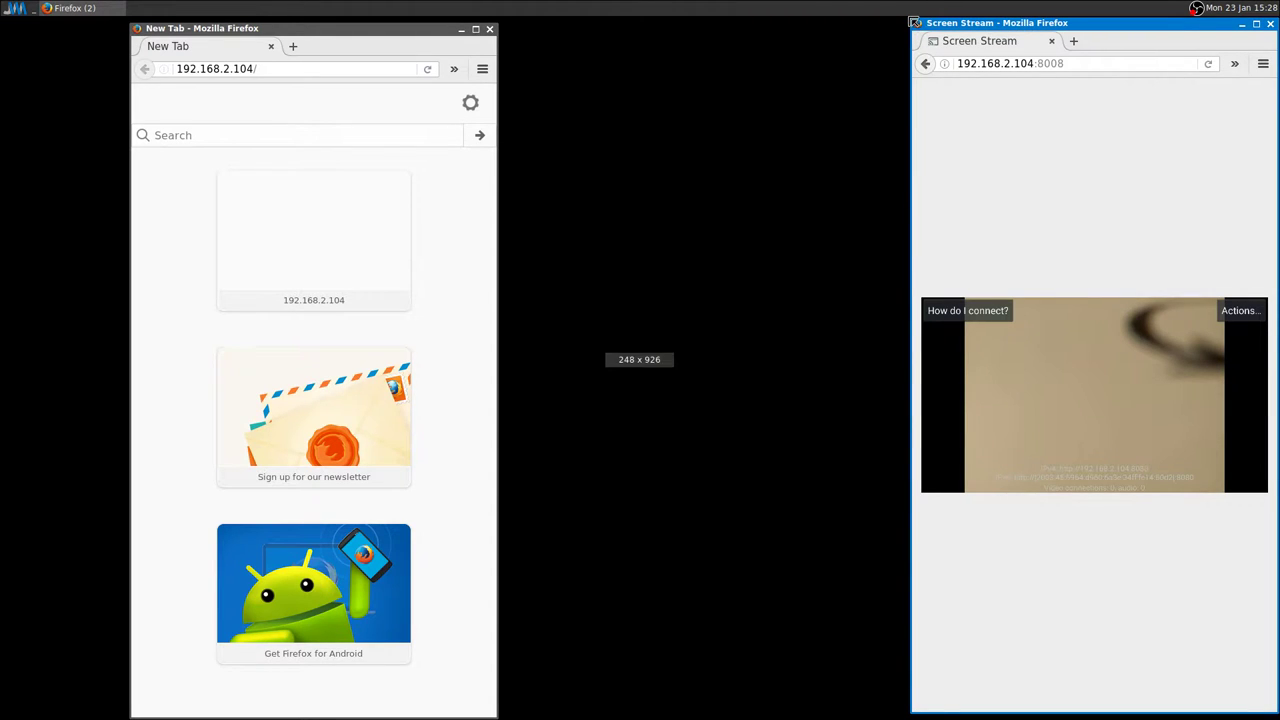
drag(912, 22, 263, 165)
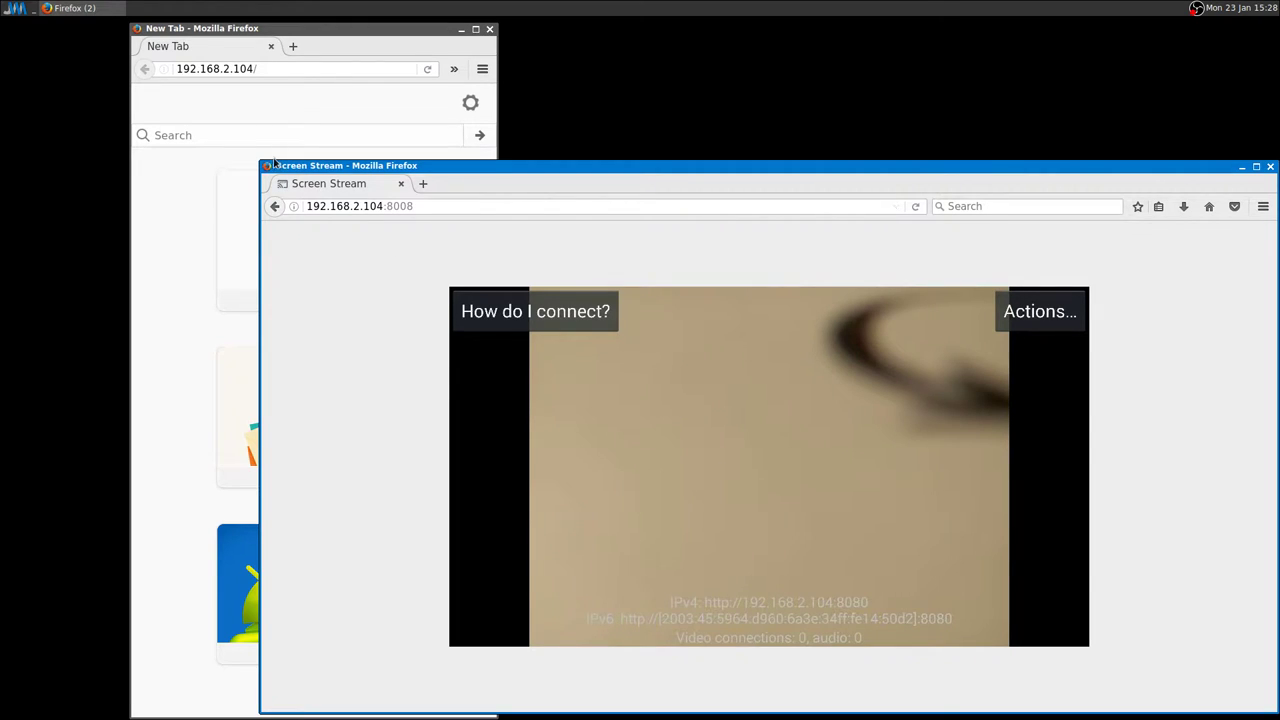
drag(263, 165, 765, 251)
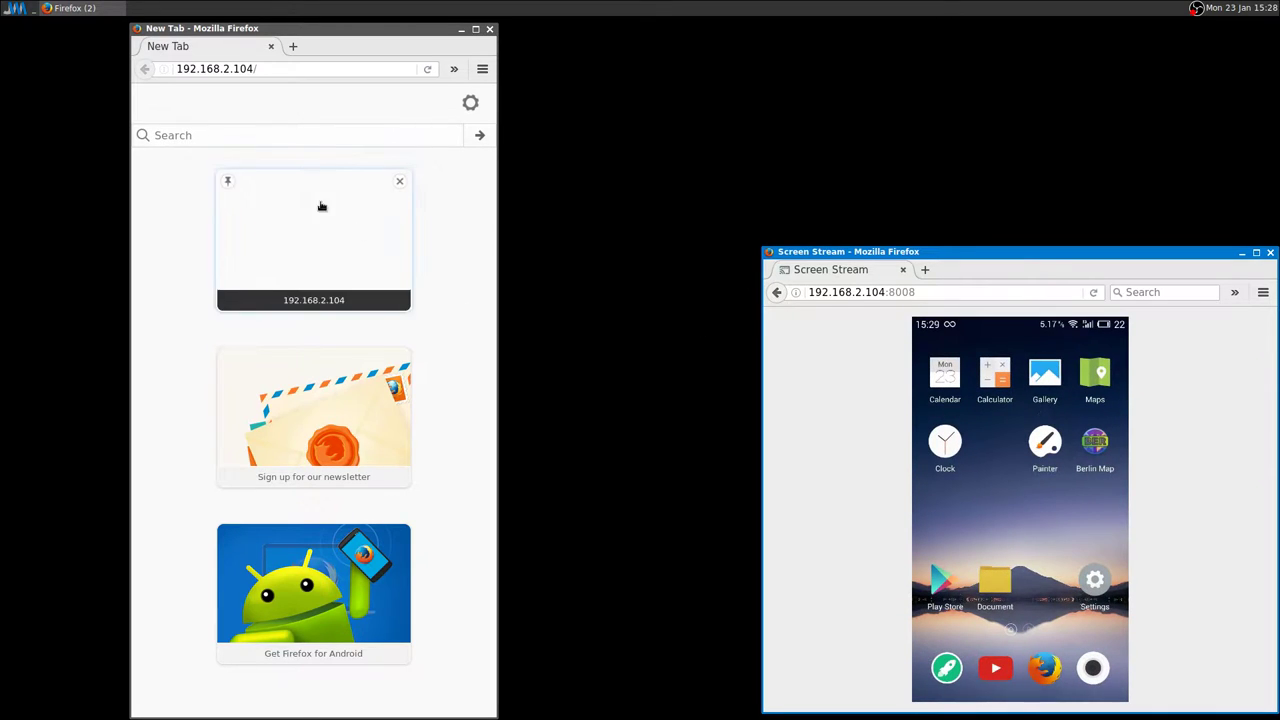
Step: Load 192.168.2.104:8080 in the blank browser window to open the IP Webcam page
click(312, 69)
key(BackSpace)
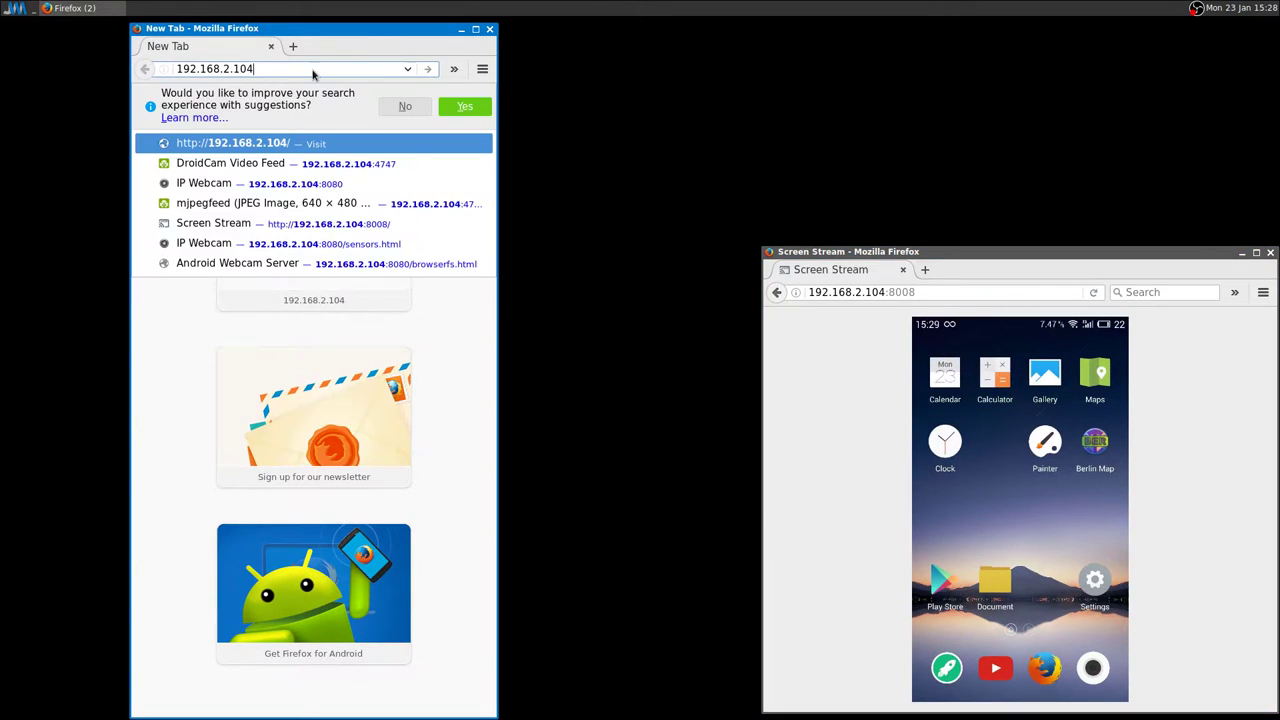
text(:8080)
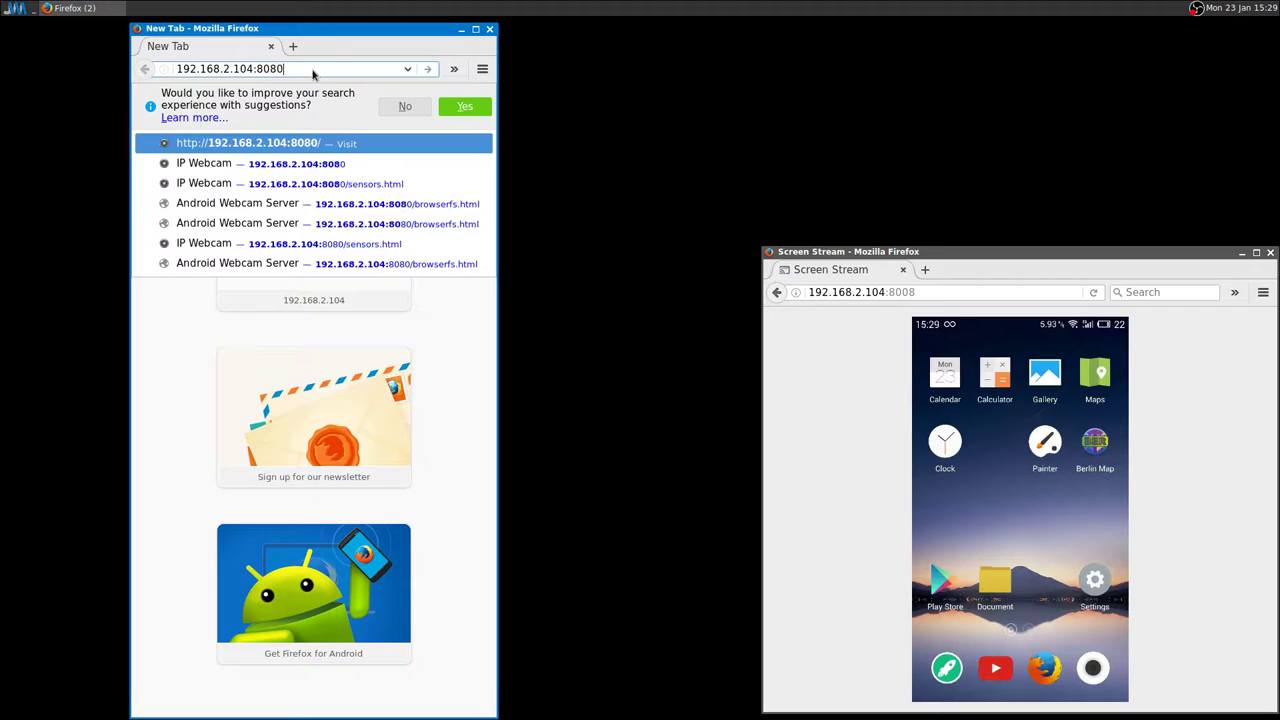
key(Return)
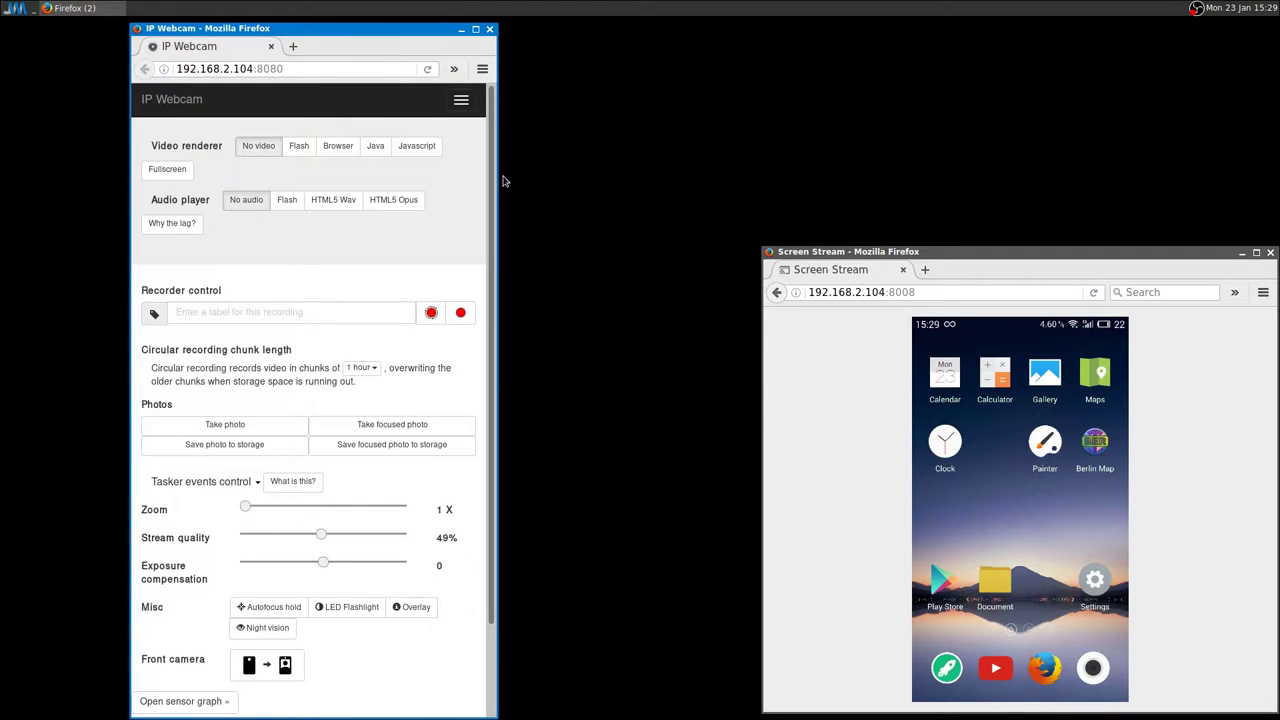
Step: Maximize the IP Webcam window and set the video renderer to Browser
drag(495, 207, 1258, 192)
double_click(695, 33)
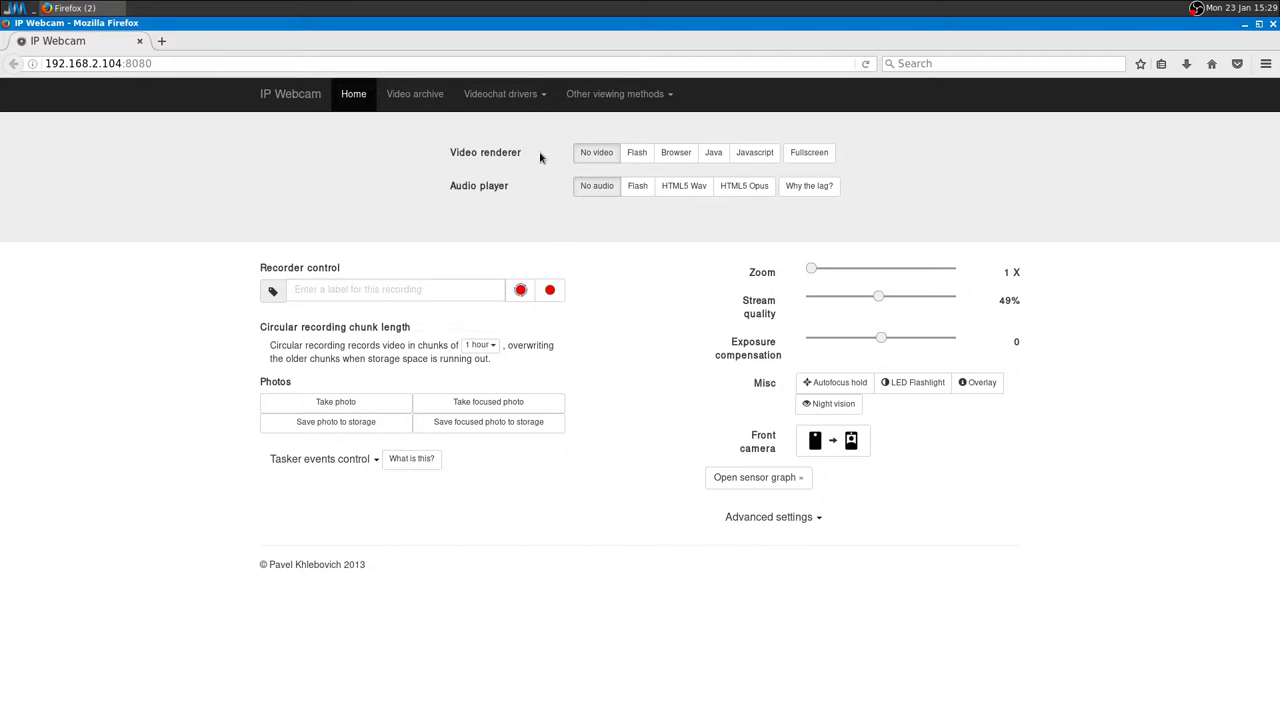
click(677, 158)
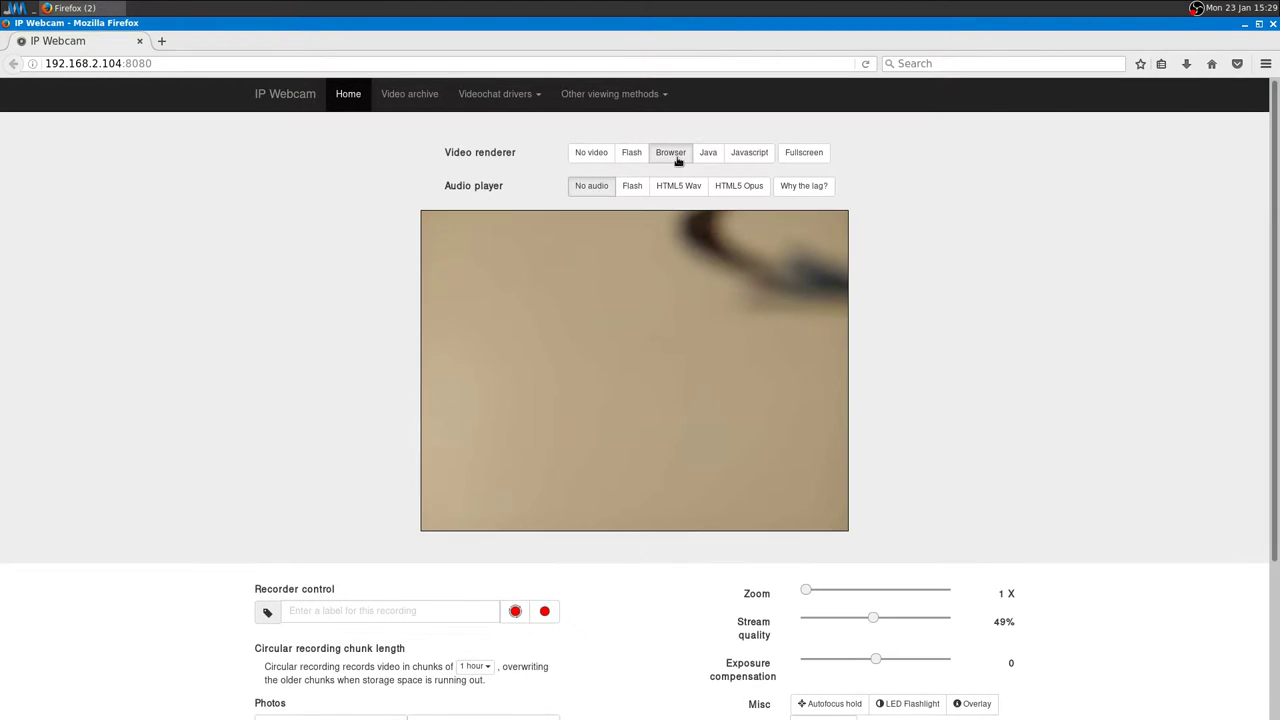
click(730, 158)
click(671, 157)
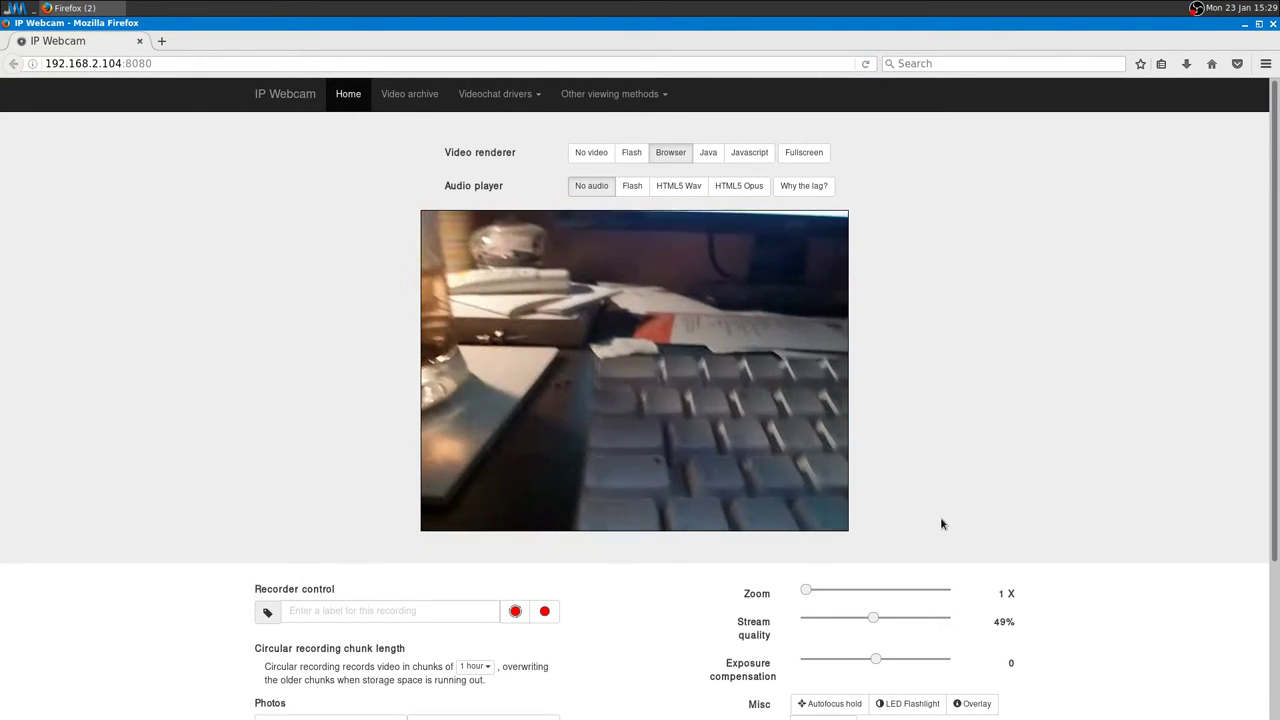
Step: Try the LED flashlight and the overlay option on the camera stream
scroll(1095, 497, down, 2)
scroll(1095, 497, down, 1)
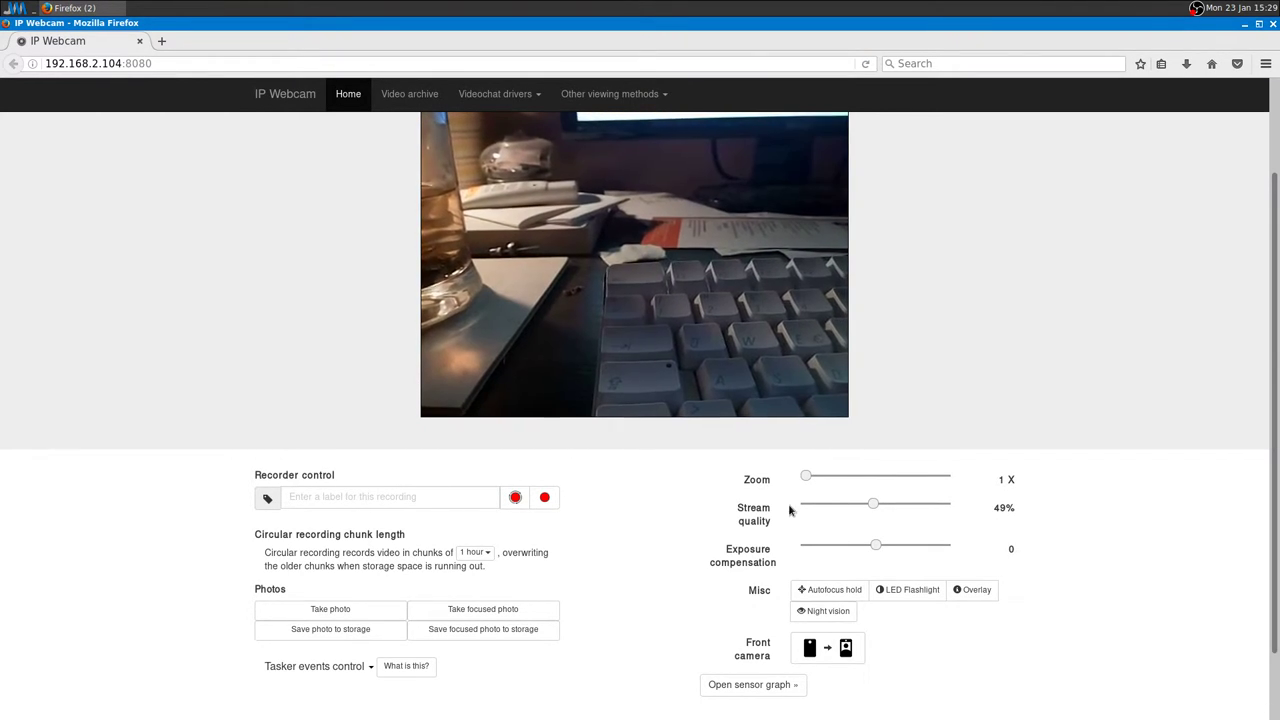
click(926, 592)
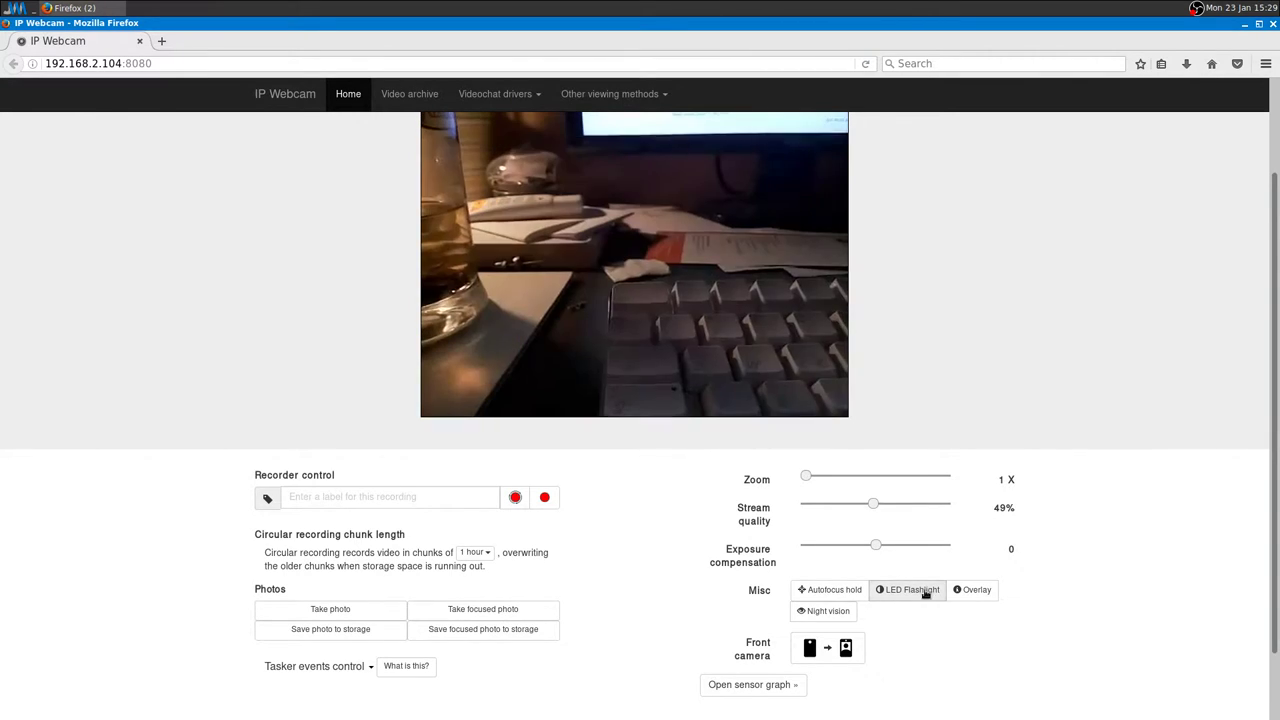
click(969, 590)
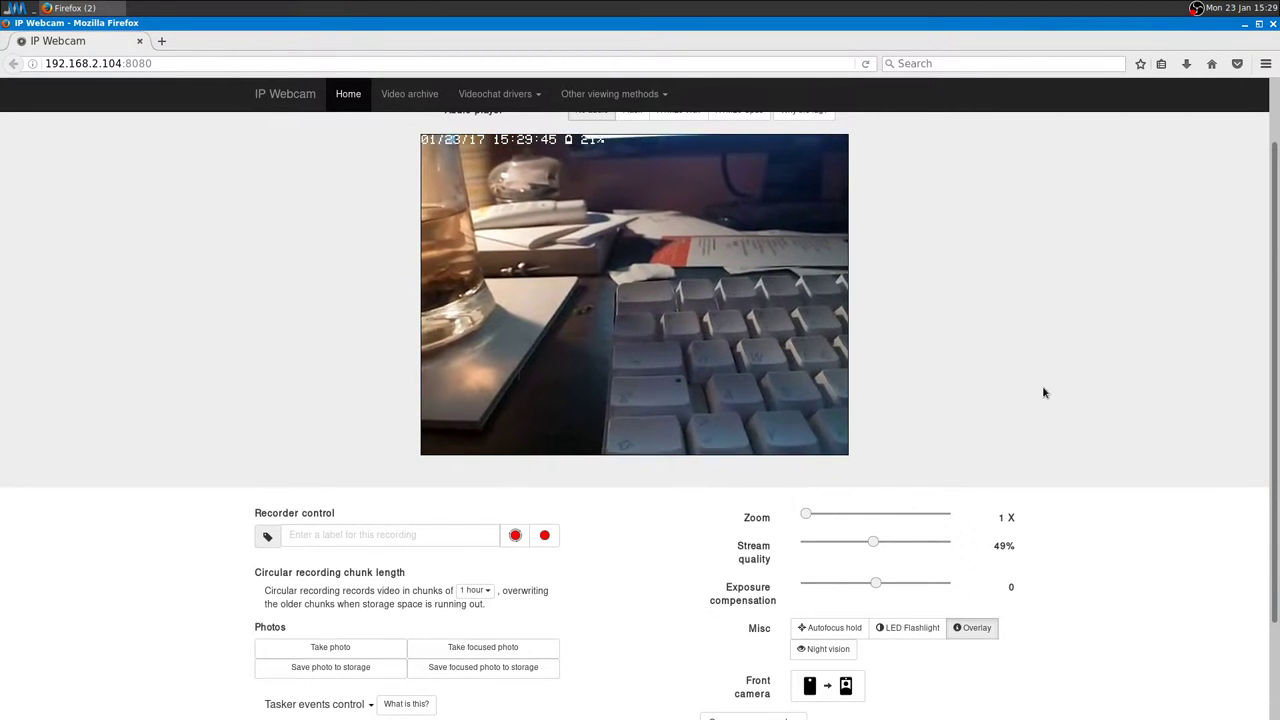
scroll(1038, 450, down, 2)
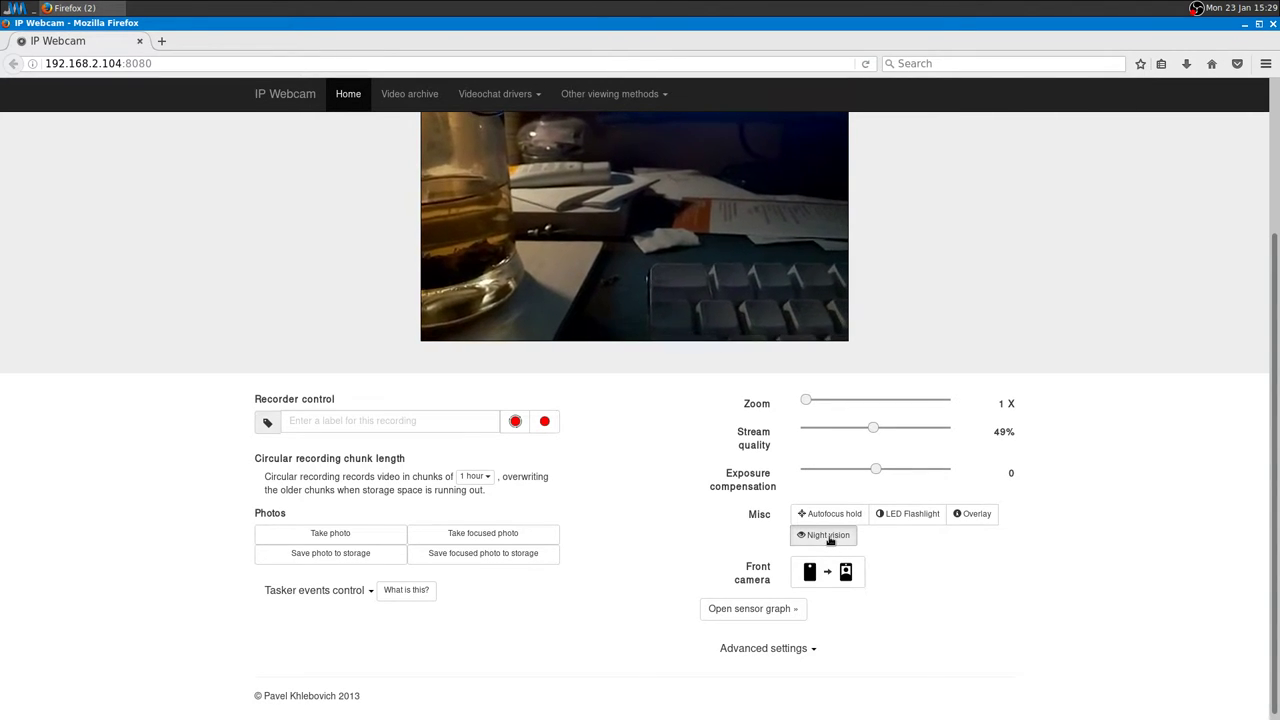
Step: Switch the stream to the front camera, view its picture, and switch back to the rear camera
click(844, 572)
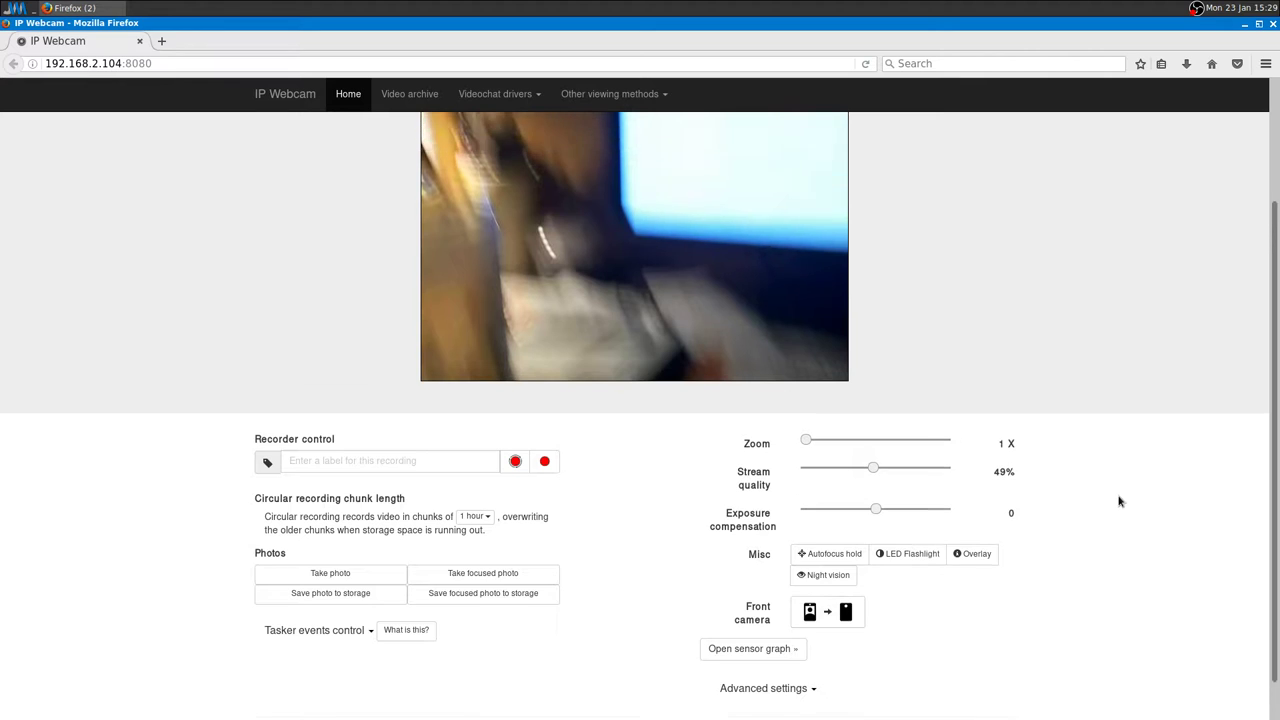
scroll(1117, 500, up, 1)
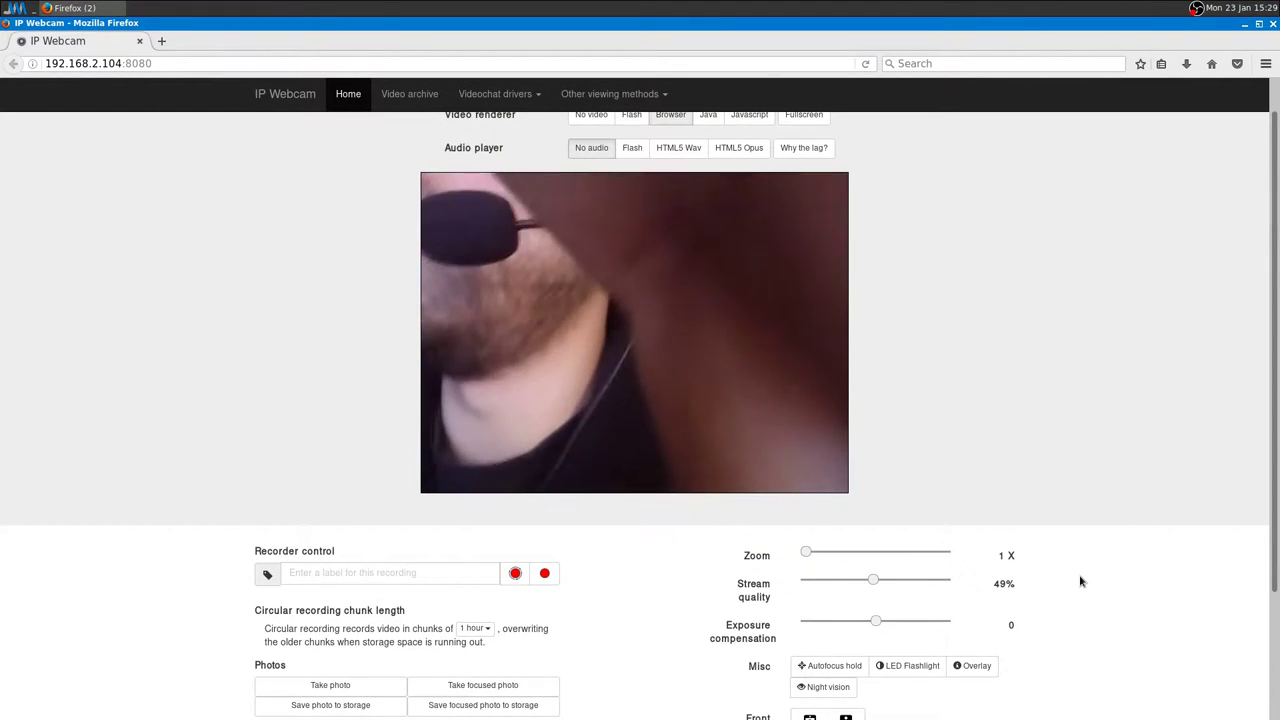
scroll(1128, 548, down, 2)
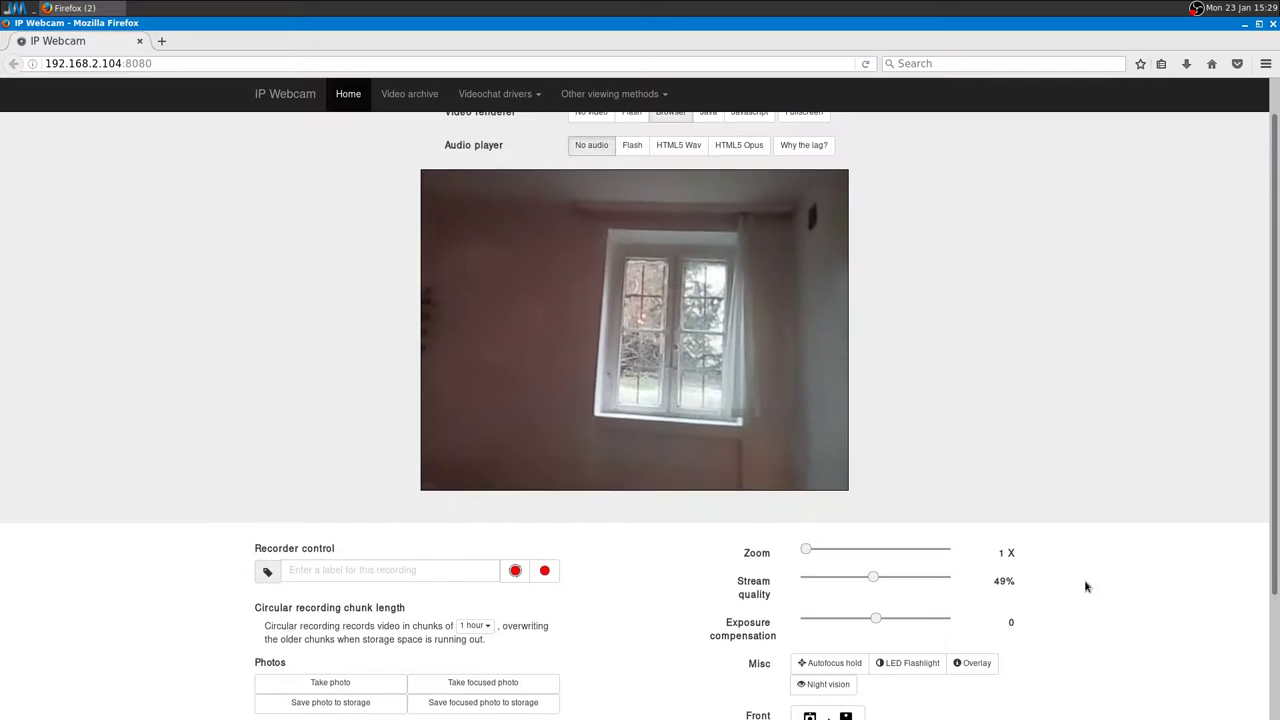
scroll(960, 640, down, 2)
click(842, 652)
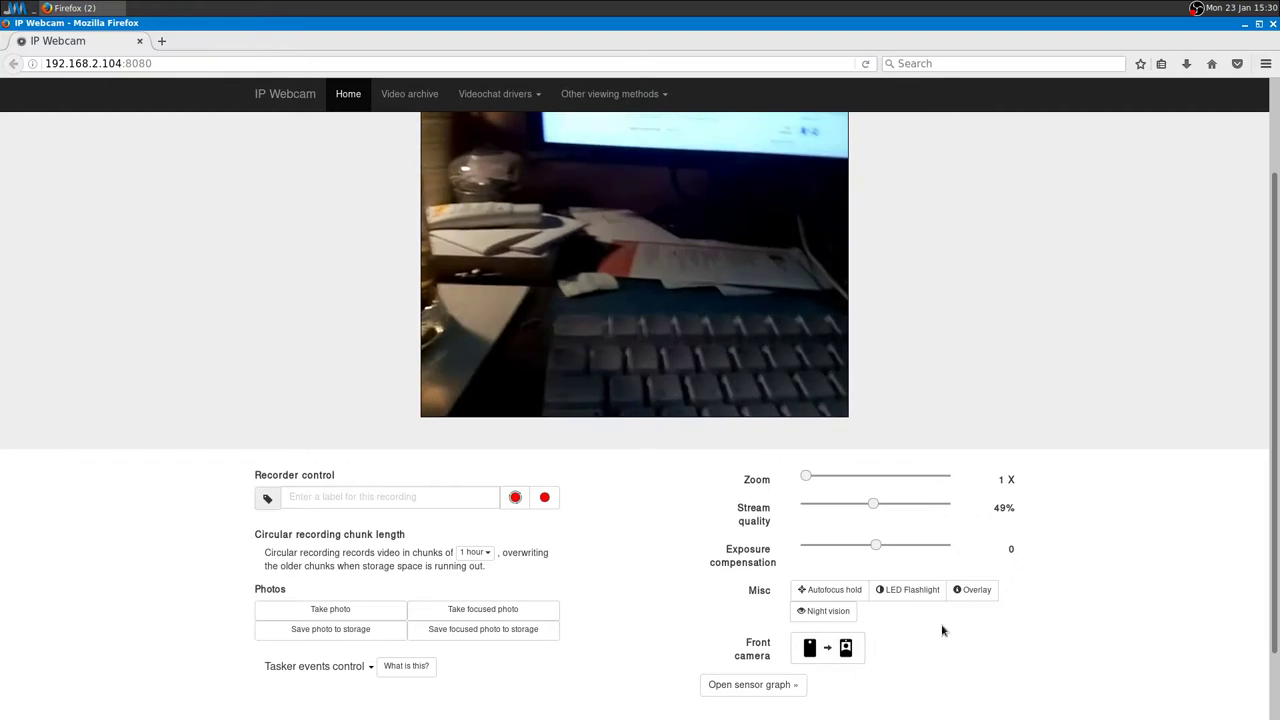
Step: Test the stream quality at 1%, and raise it to 100%
click(876, 507)
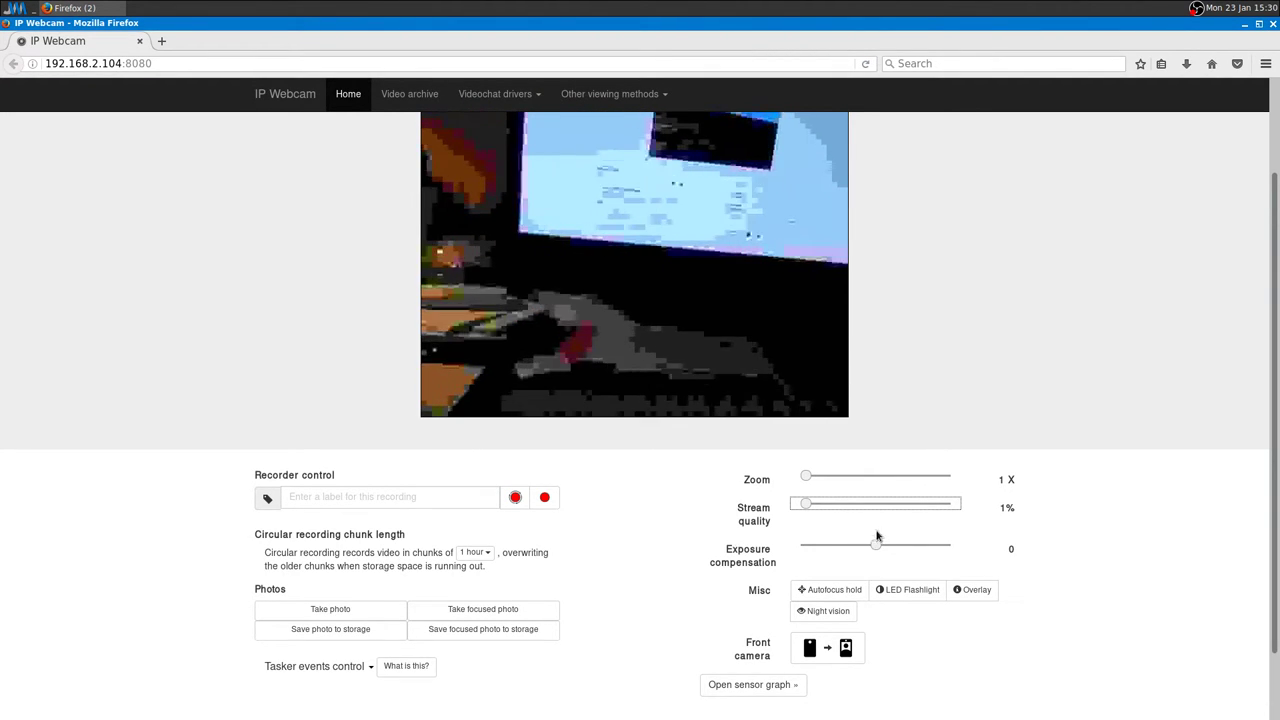
drag(811, 507, 963, 502)
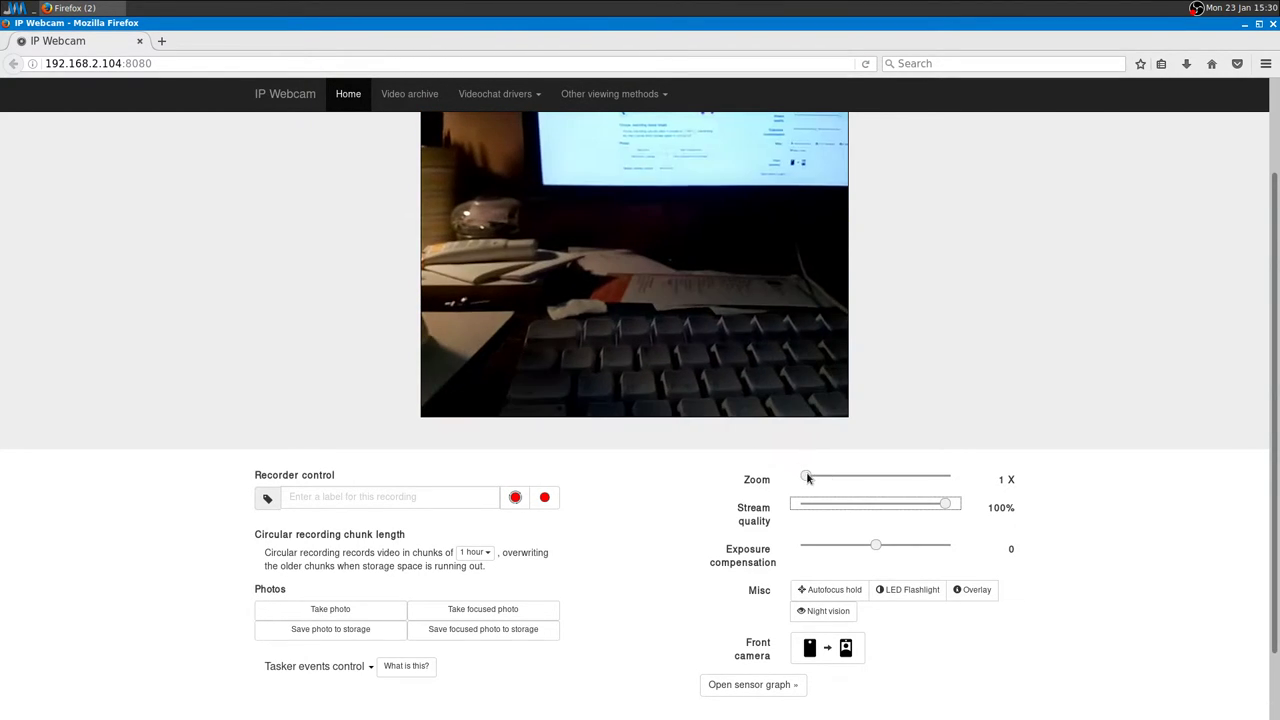
Step: Try the camera zoom at 4 X, check the picture, and return the zoom to 1 X
drag(806, 476, 1057, 483)
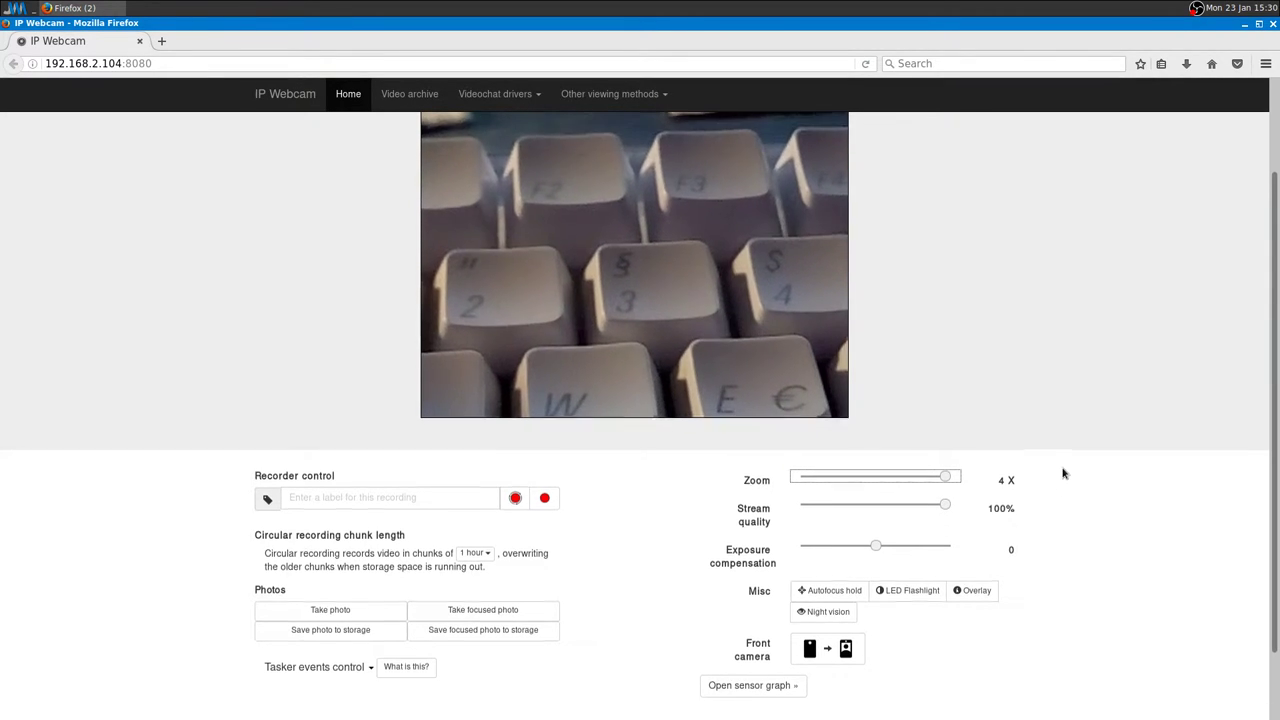
scroll(1061, 480, up, 2)
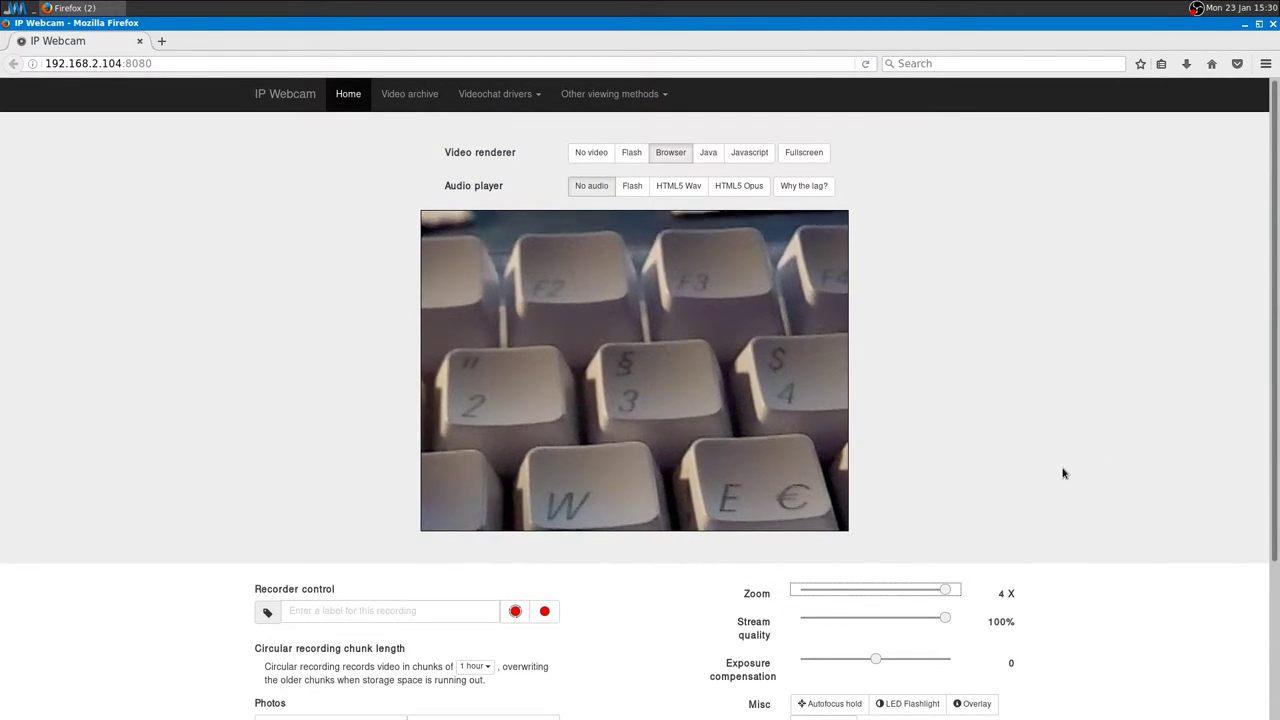
scroll(1063, 473, down, 3)
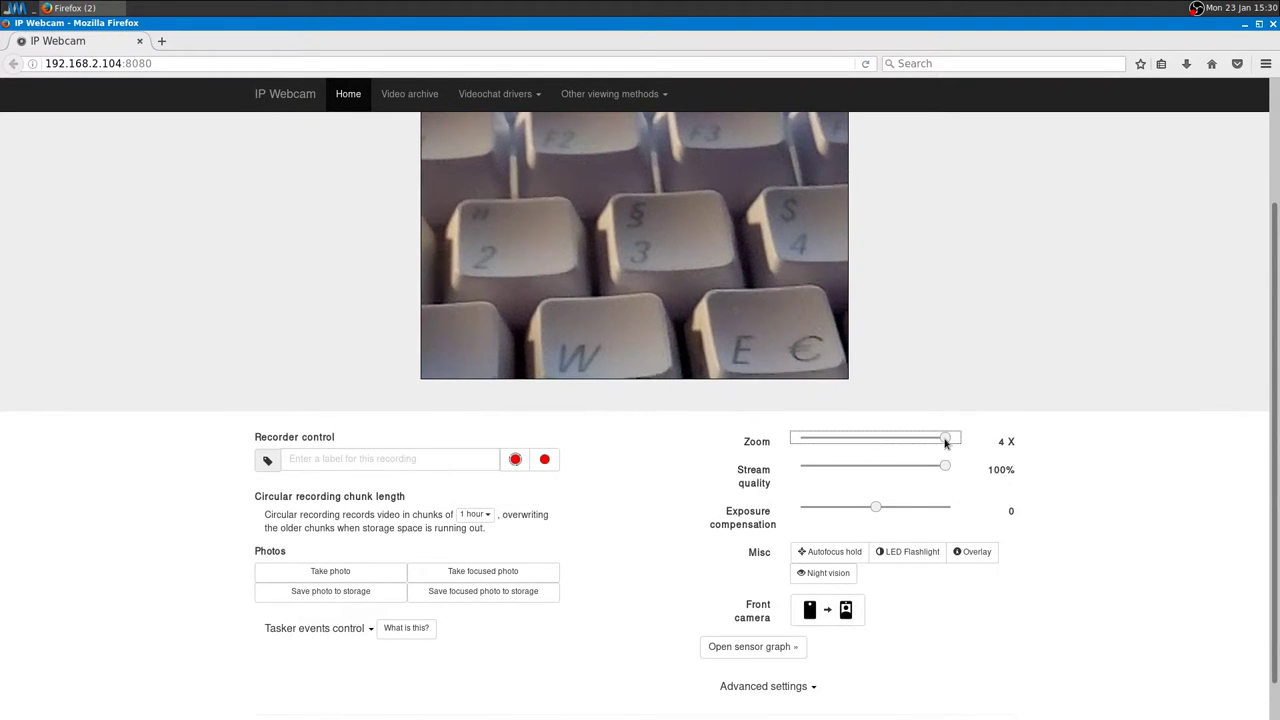
scroll(1120, 534, up, 3)
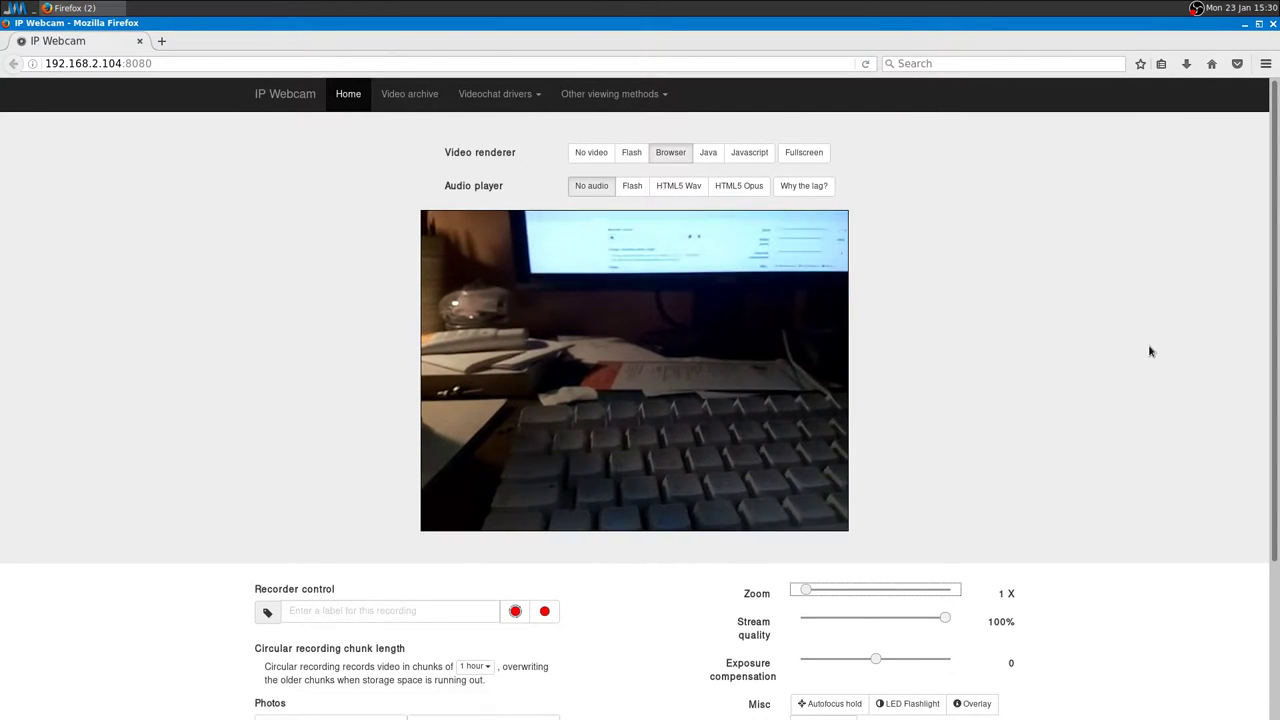
scroll(1150, 351, down, 5)
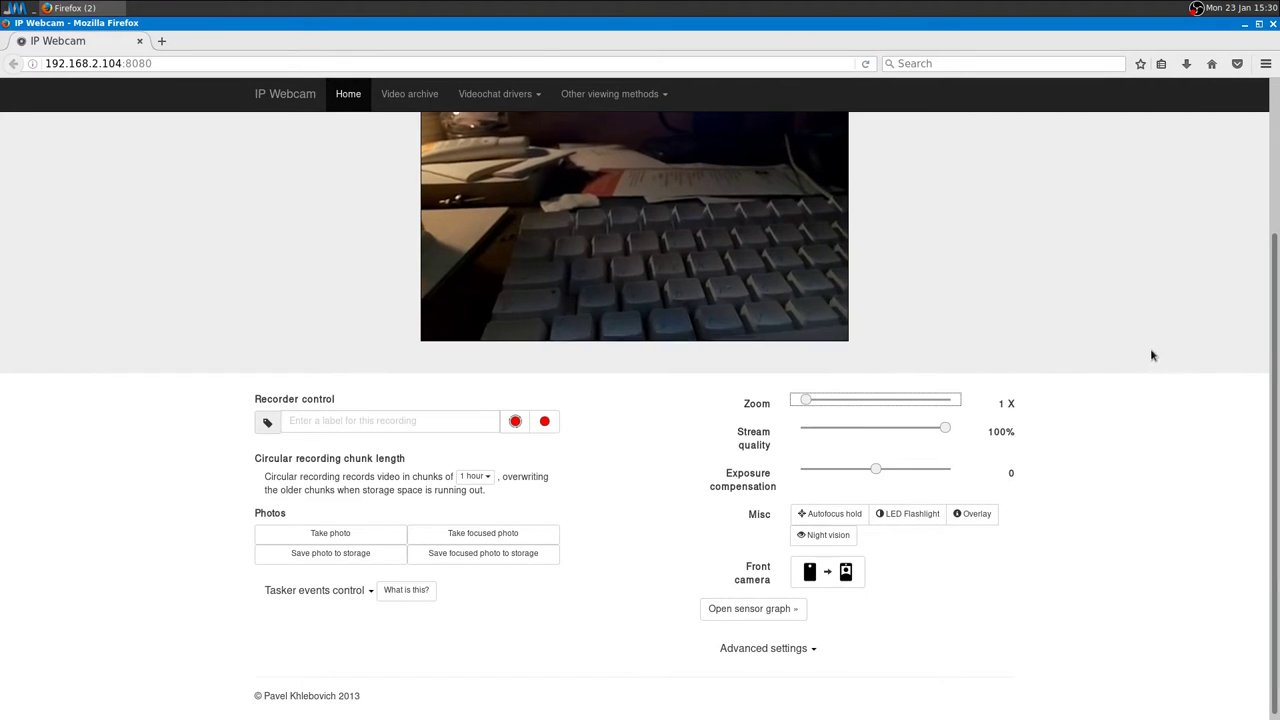
scroll(1135, 418, up, 3)
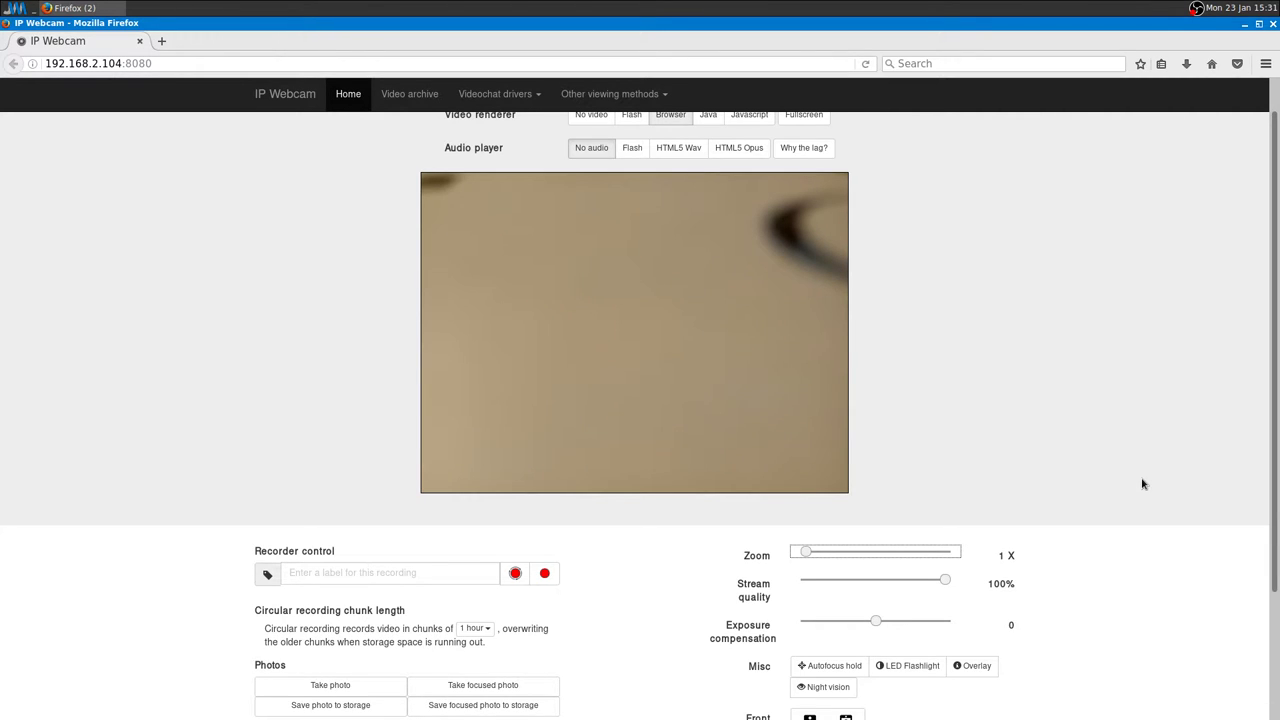
Step: Launch OBS from the desktop's application launcher
key(super+d)
text(obs)
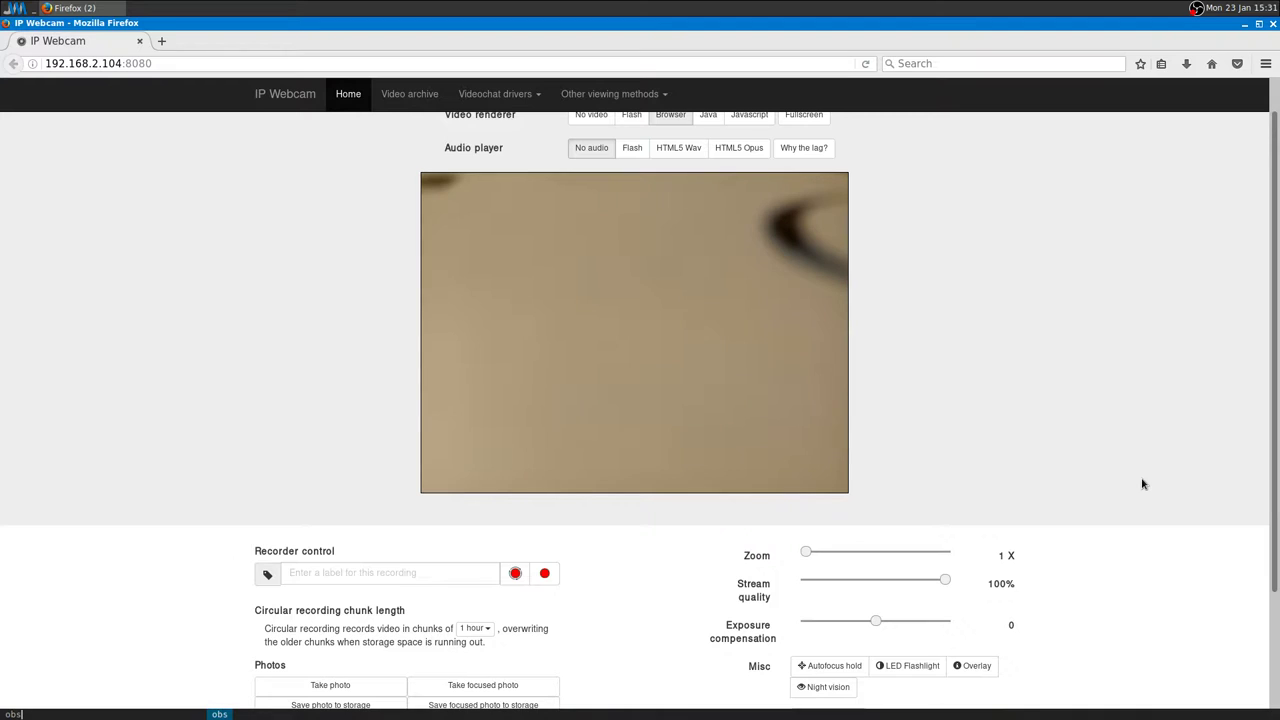
key(Return)
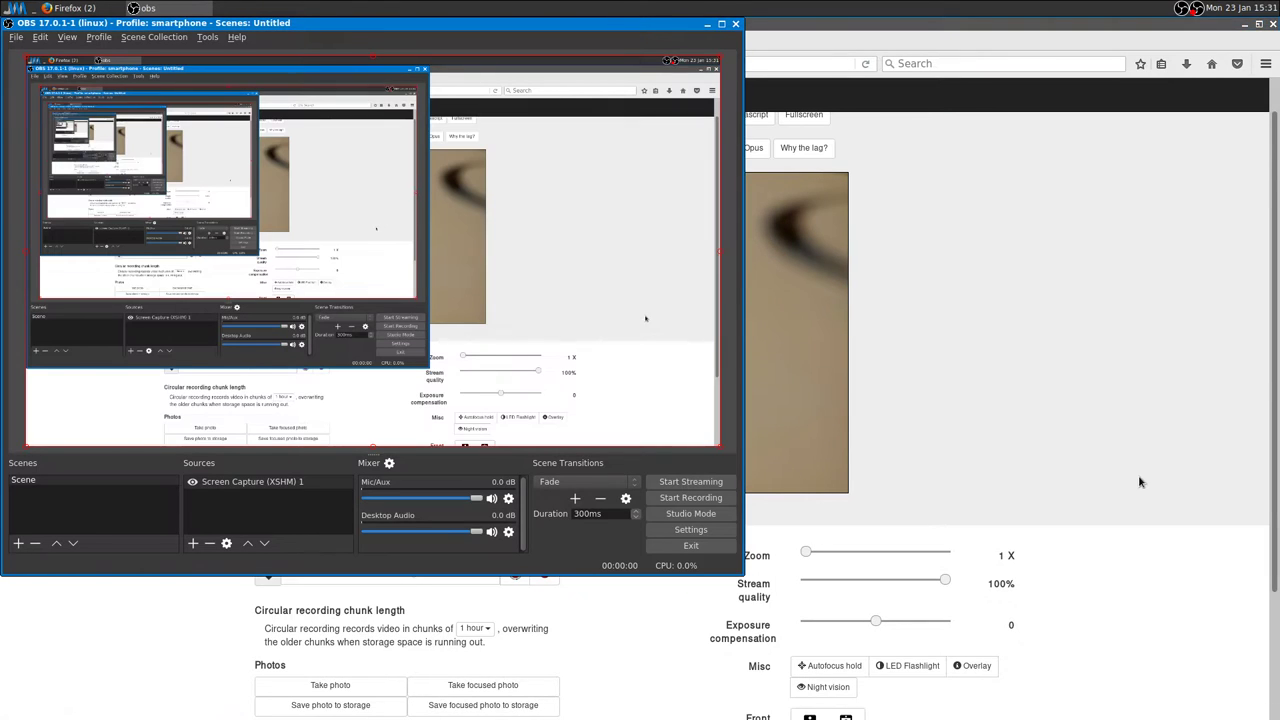
Step: Add a new Window Capture (Xcomposite) source to the scene under its default name
click(193, 543)
click(295, 712)
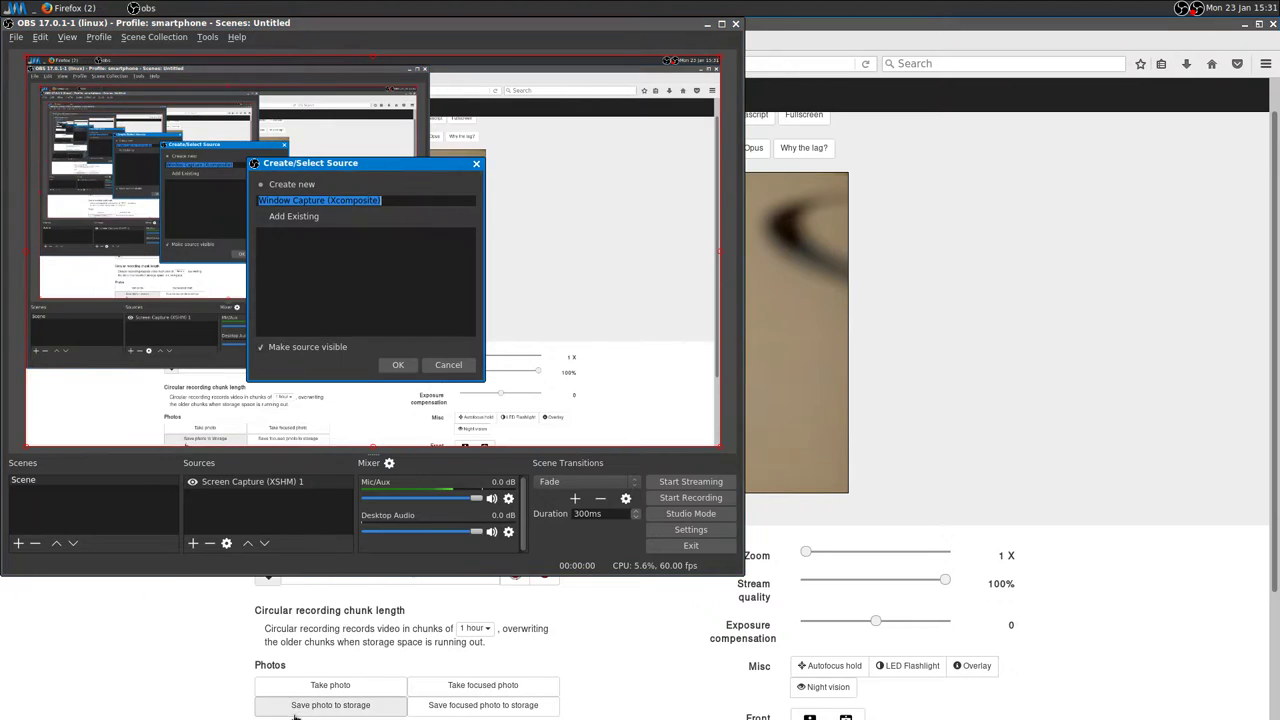
click(380, 365)
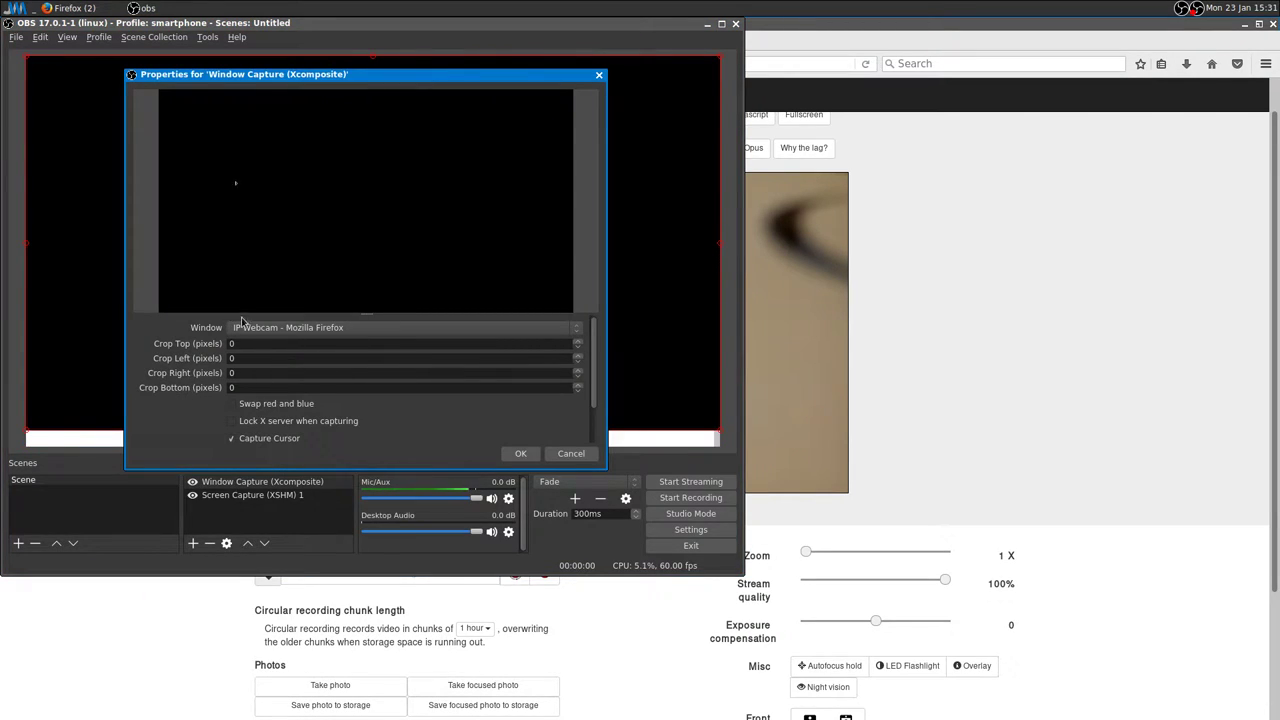
Step: Set the source to capture the IP Webcam - Mozilla Firefox window and enable the alpha-less texture format (Mesa workaround)
click(279, 330)
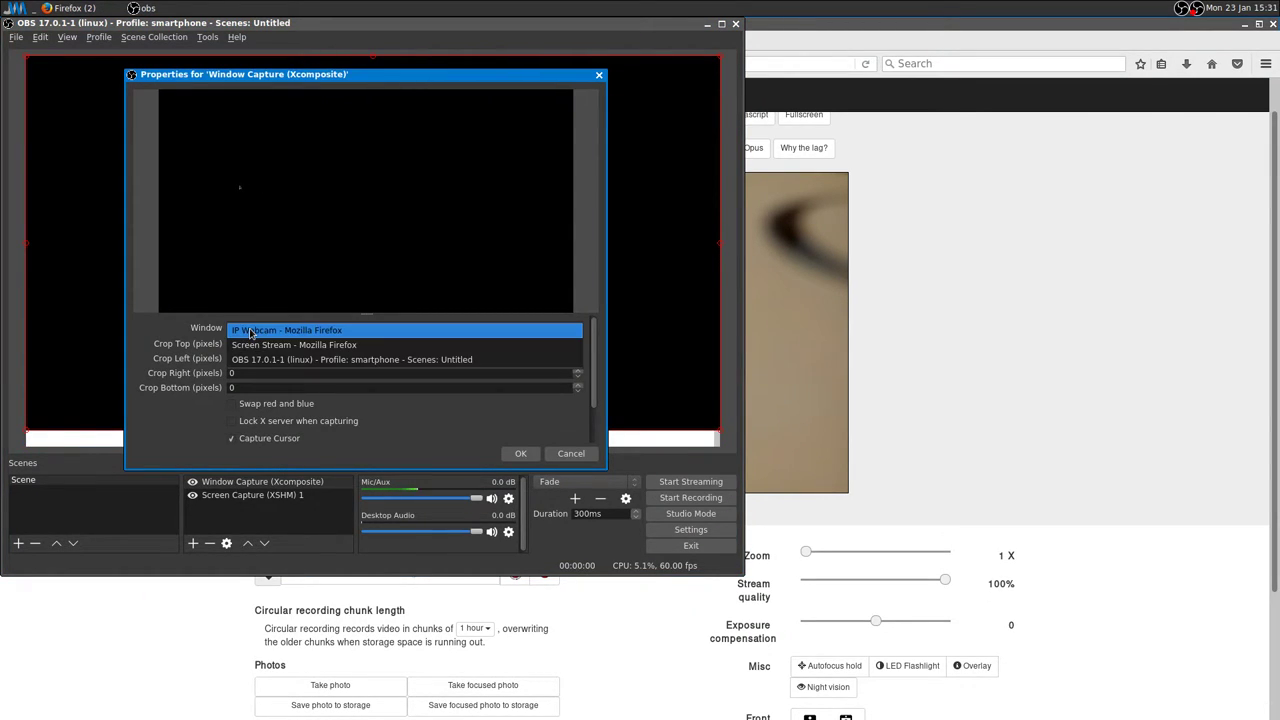
click(317, 335)
click(998, 283)
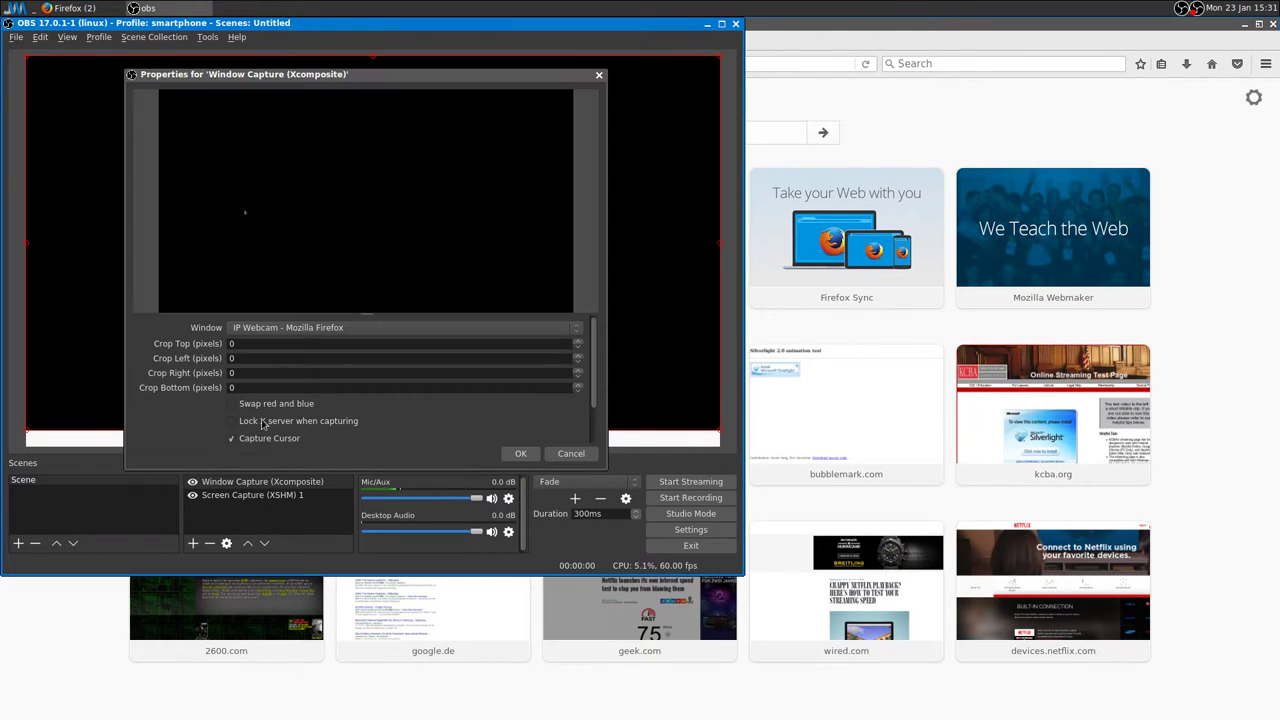
scroll(260, 425, down, 2)
click(234, 430)
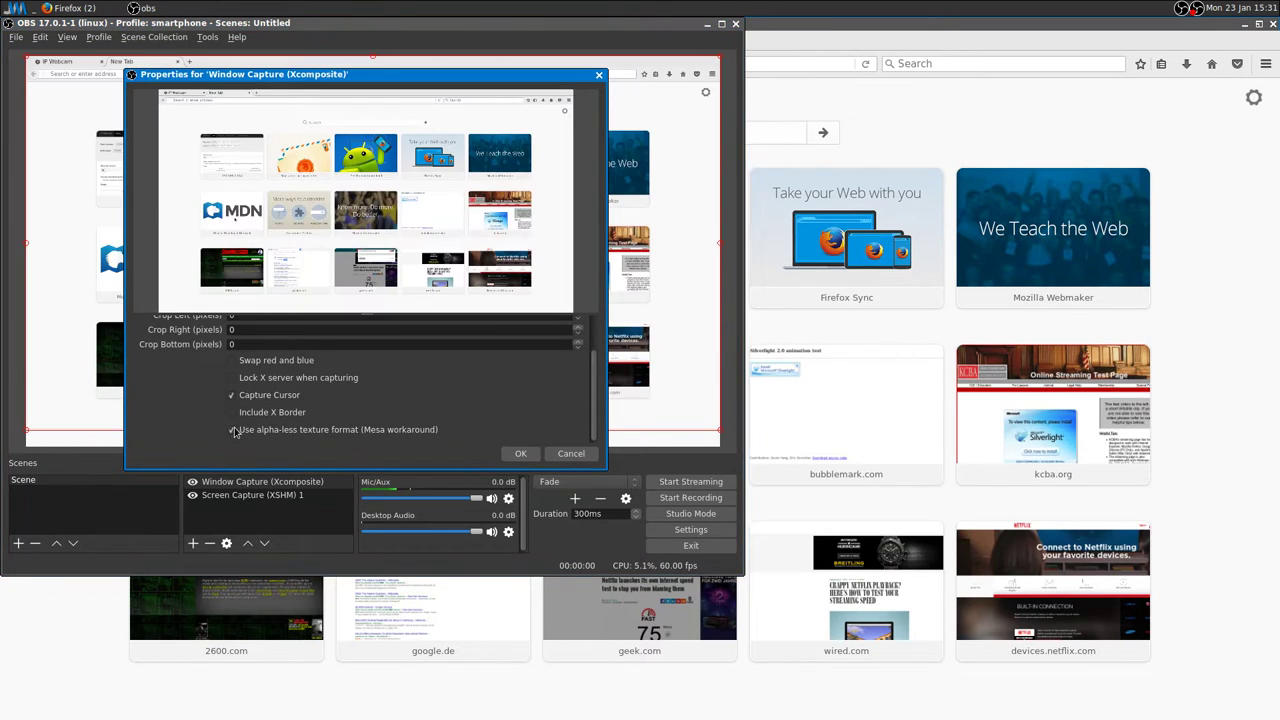
click(517, 454)
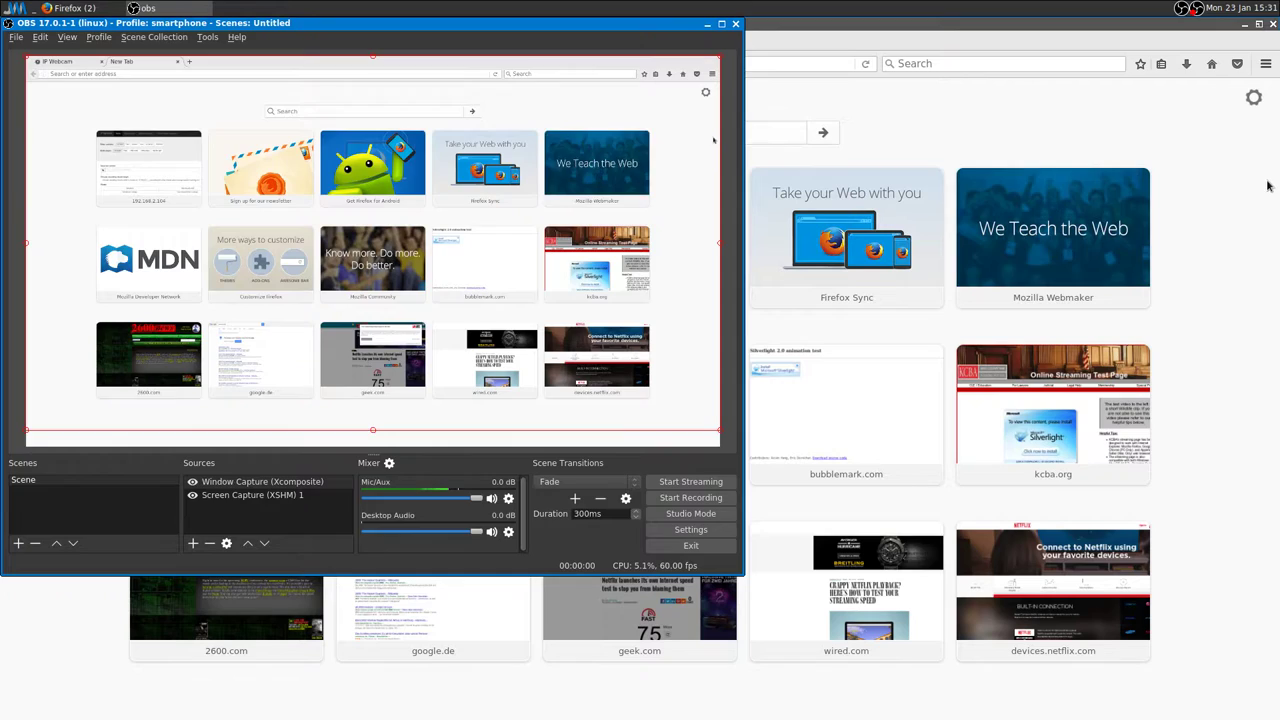
Step: Switch back to Firefox and close the extra New Tab beside the IP Webcam page
key(alt+Tab)
click(280, 41)
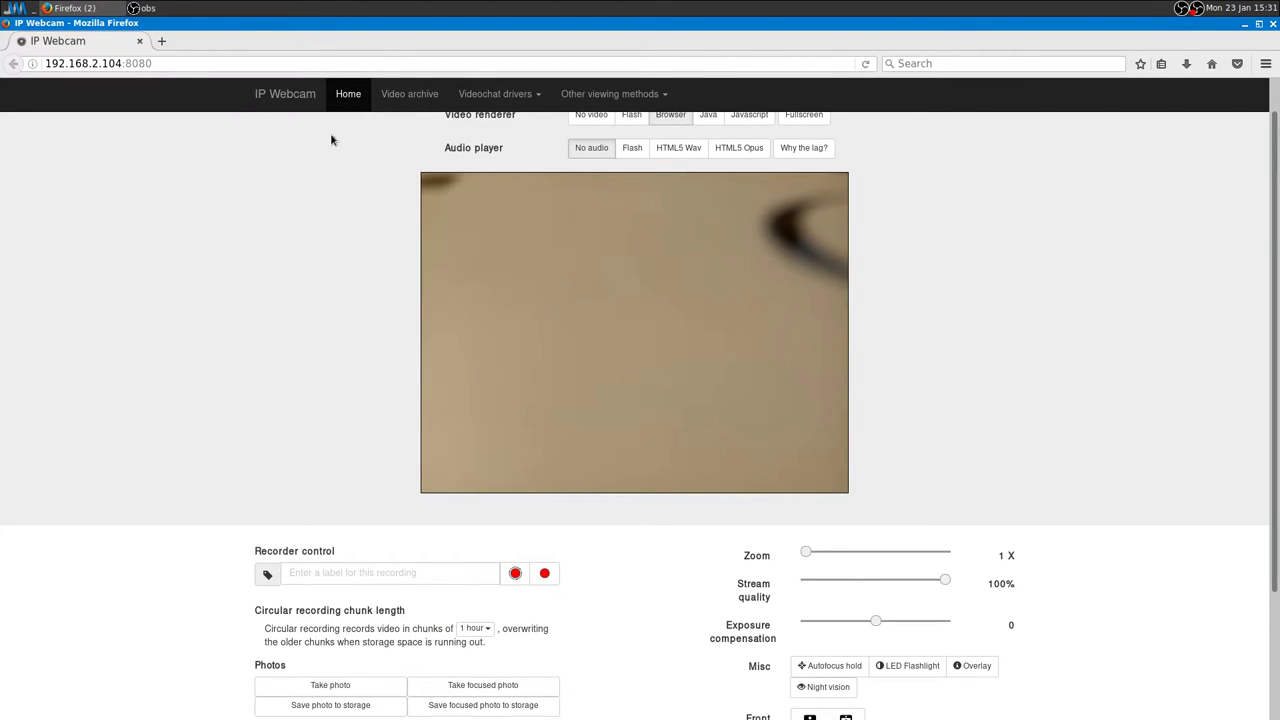
drag(245, 30, 567, 20)
click(1112, 30)
key(ctrl+alt+t)
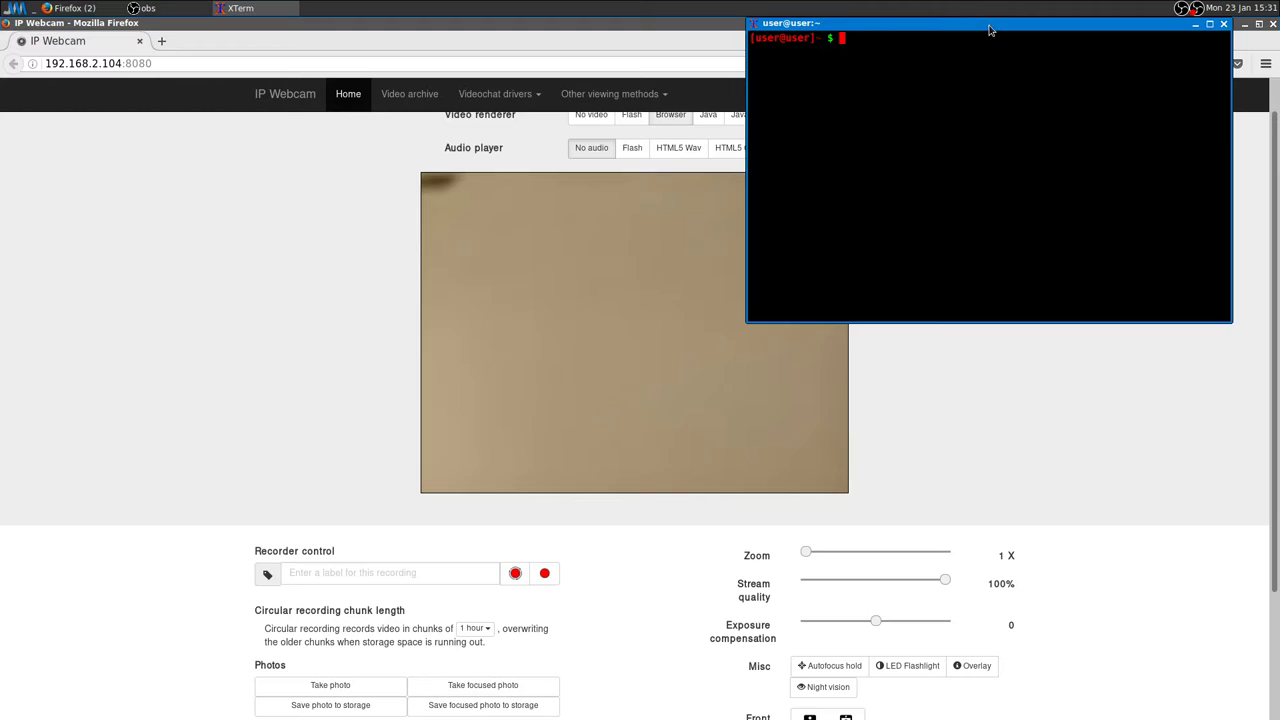
drag(989, 30, 998, 65)
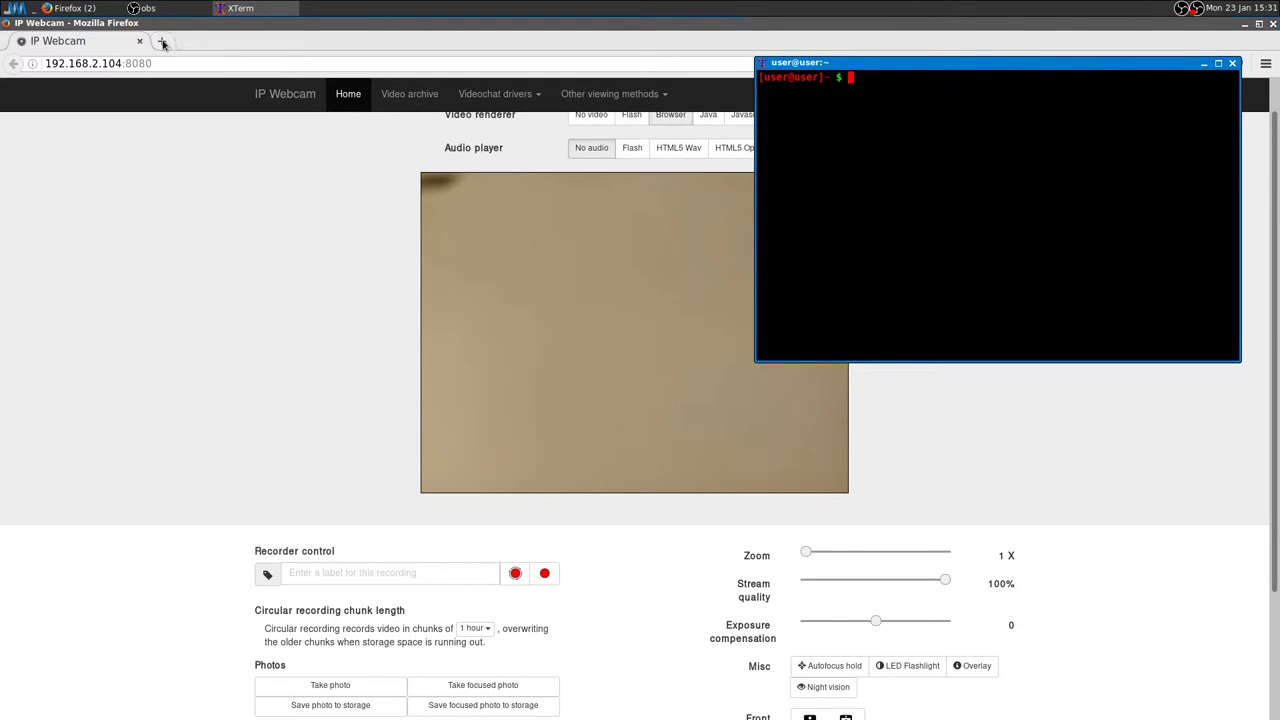
click(1233, 65)
Step: Switch to OBS, open the properties of the Window Capture (Xcomposite) source and set its top crop to 210 pixels
click(170, 10)
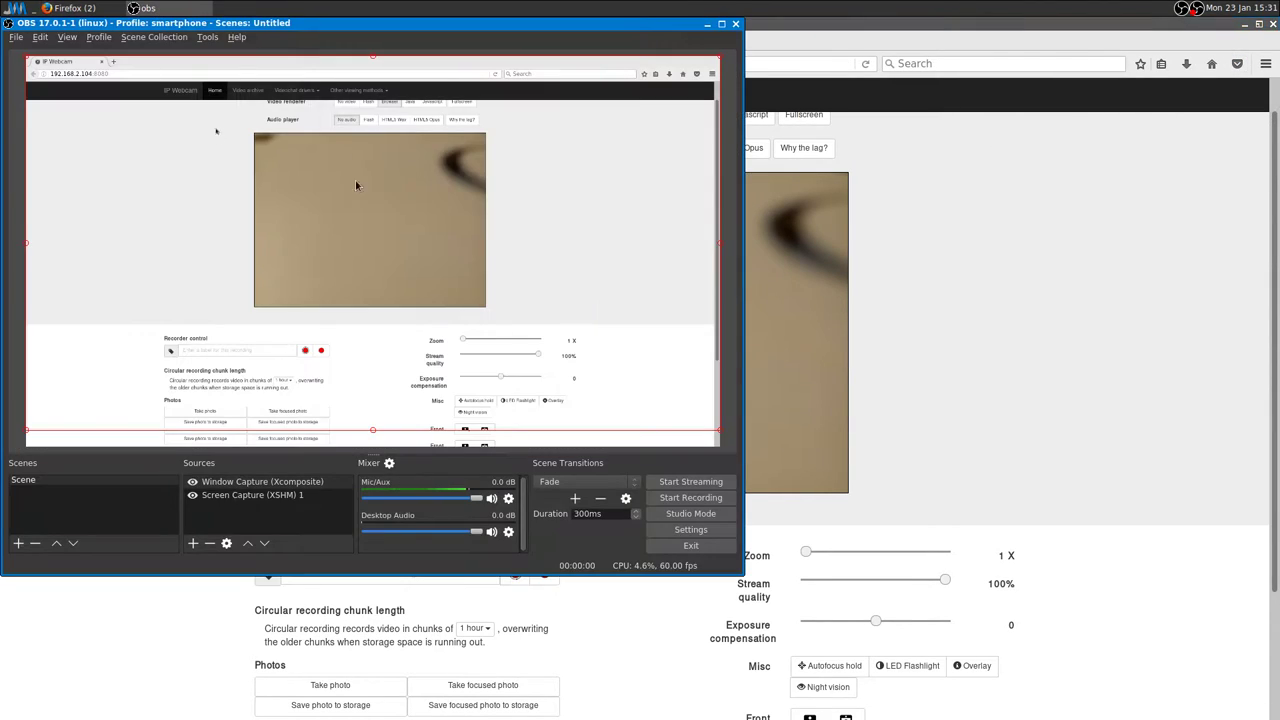
right_click(265, 484)
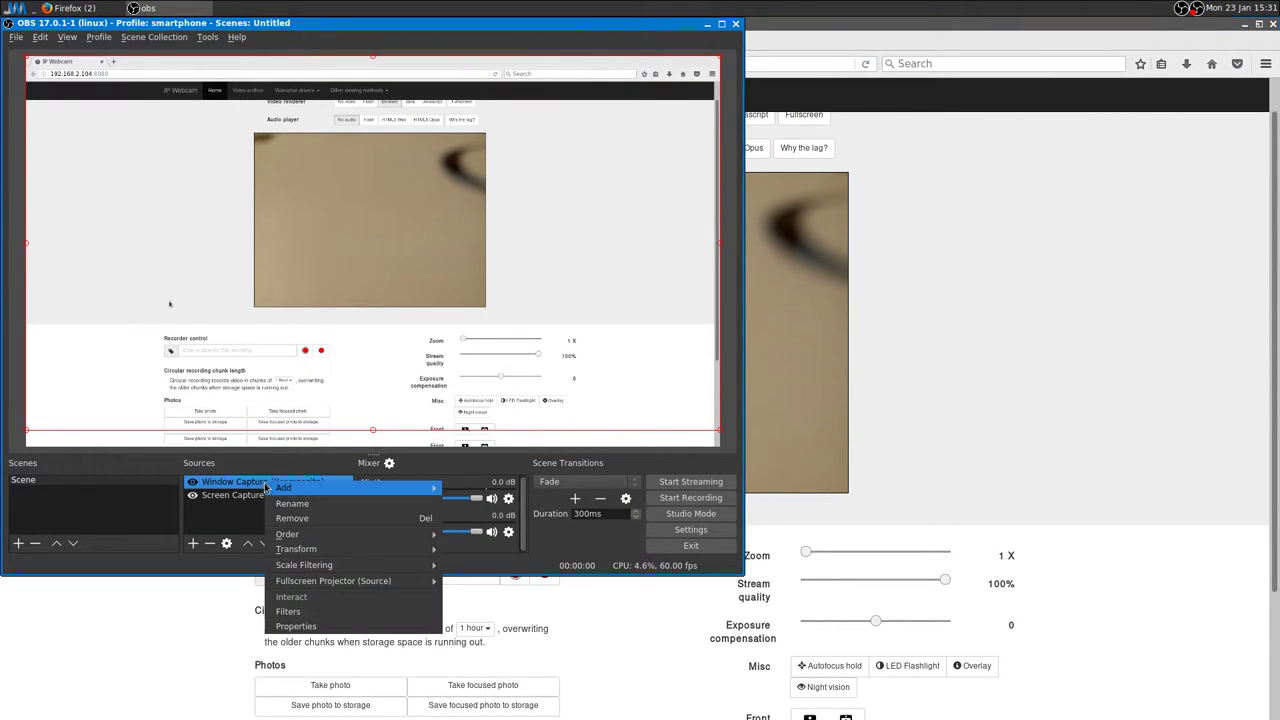
click(360, 625)
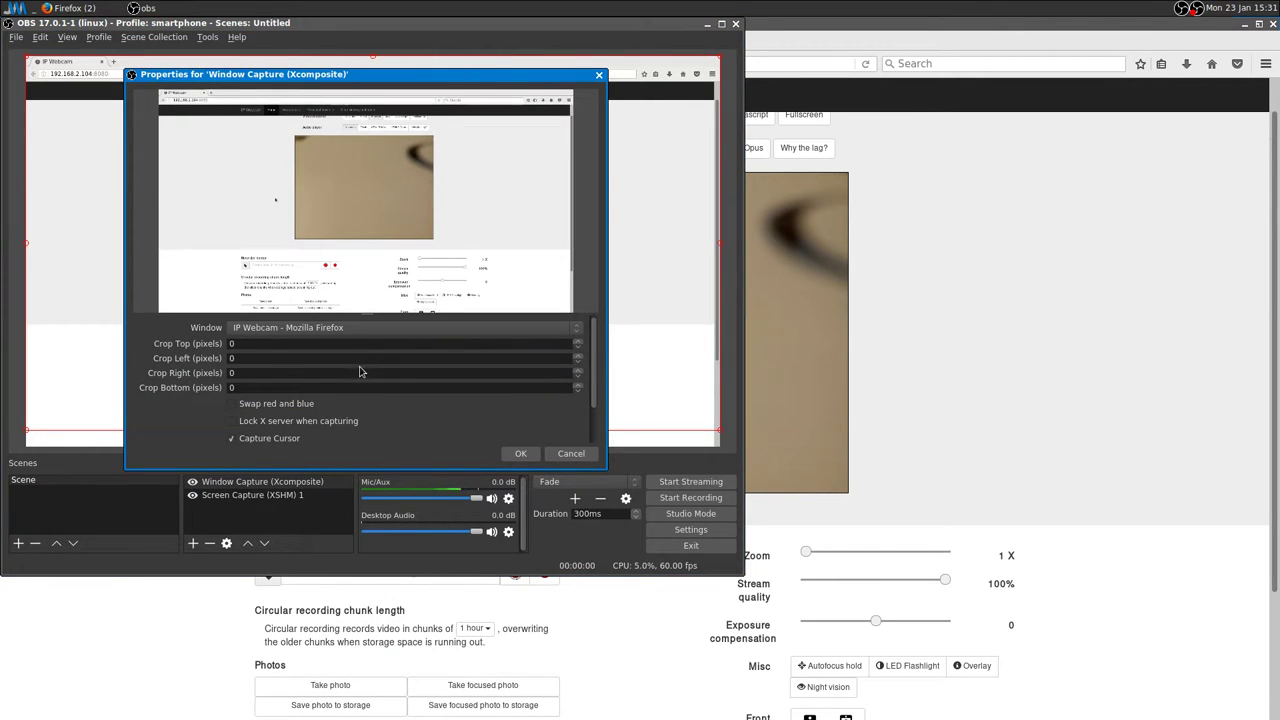
key(Page_Up)
key(Page_Up)
key(Page_Up)
key(Page_Up)
key(Page_Up)
key(Page_Up)
key(Page_Up)
key(Page_Up)
key(Page_Up)
key(Page_Up)
key(Page_Up)
key(Page_Up)
key(Page_Up)
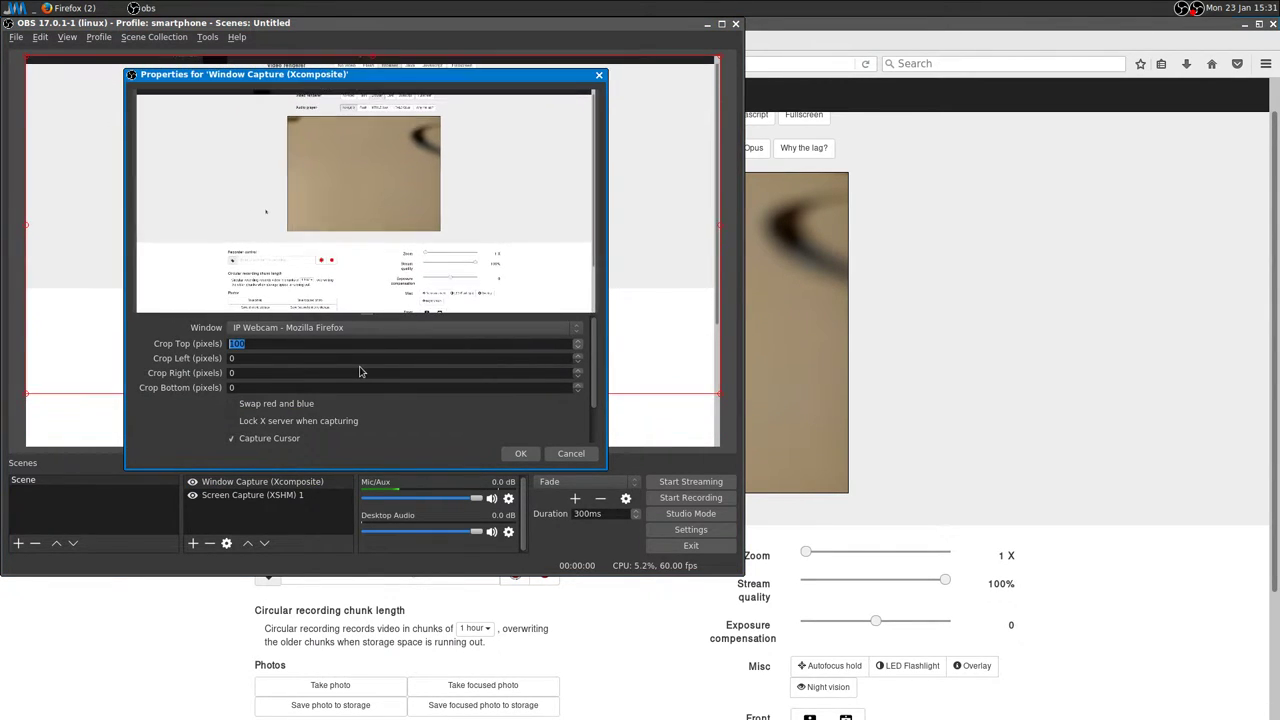
key(Page_Up)
key(Page_Up)
key(Page_Up)
key(Page_Up)
key(Page_Up)
key(Page_Up)
key(Page_Up)
key(Page_Up)
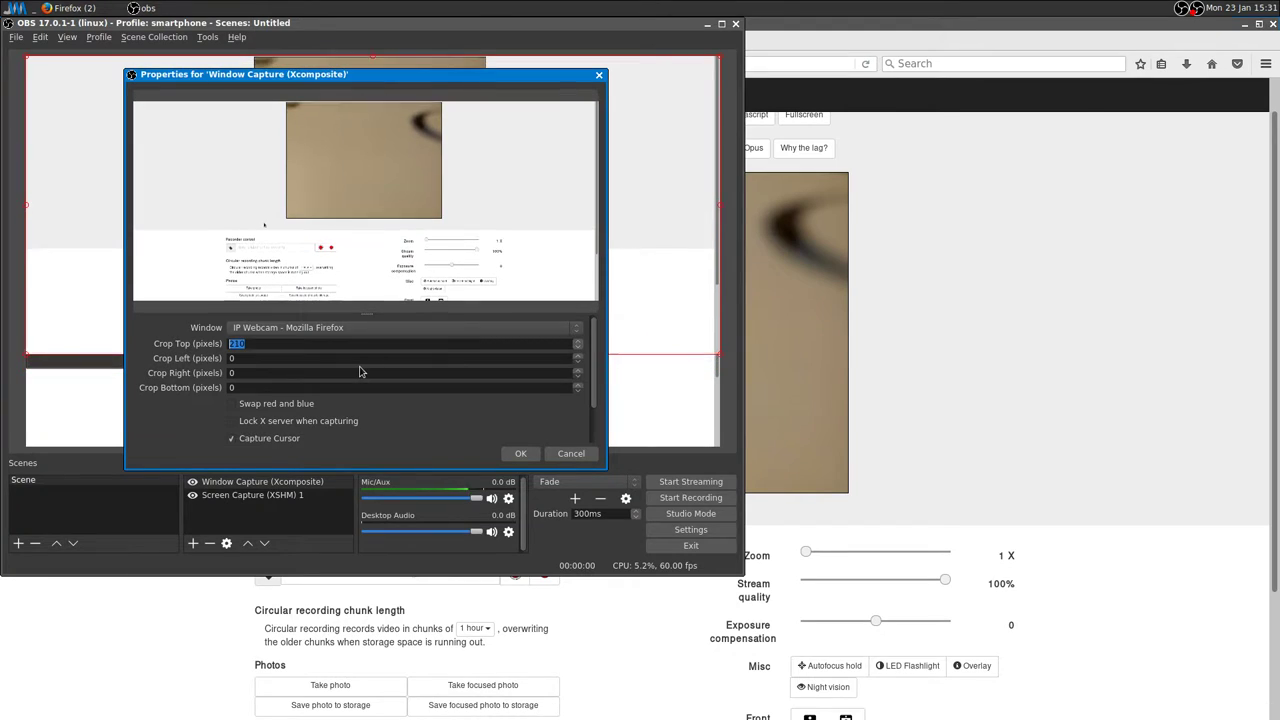
Step: Set the window capture's left crop to 630 pixels
key(Tab)
key(Page_Up)
key(Page_Up)
key(Page_Up)
key(Page_Up)
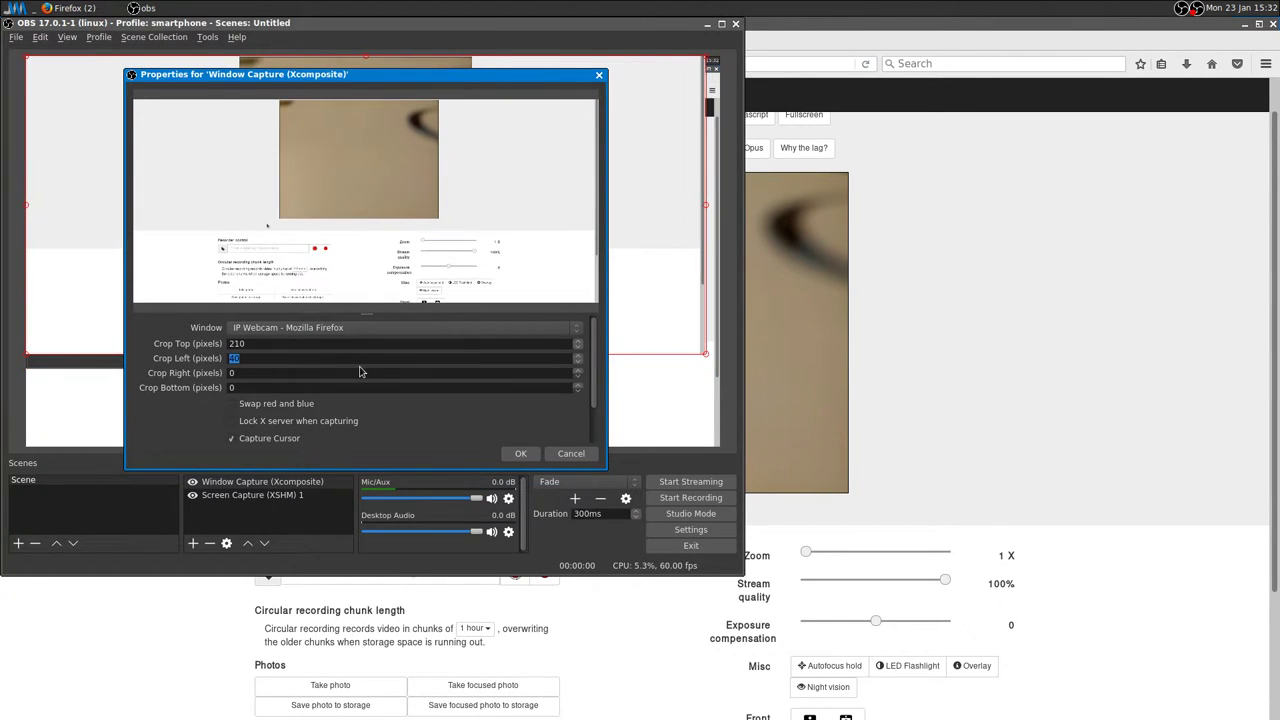
key(Page_Up)
key(Page_Up)
key(Page_Up)
key(Page_Up)
key(Page_Up)
key(Page_Up)
key(Page_Up)
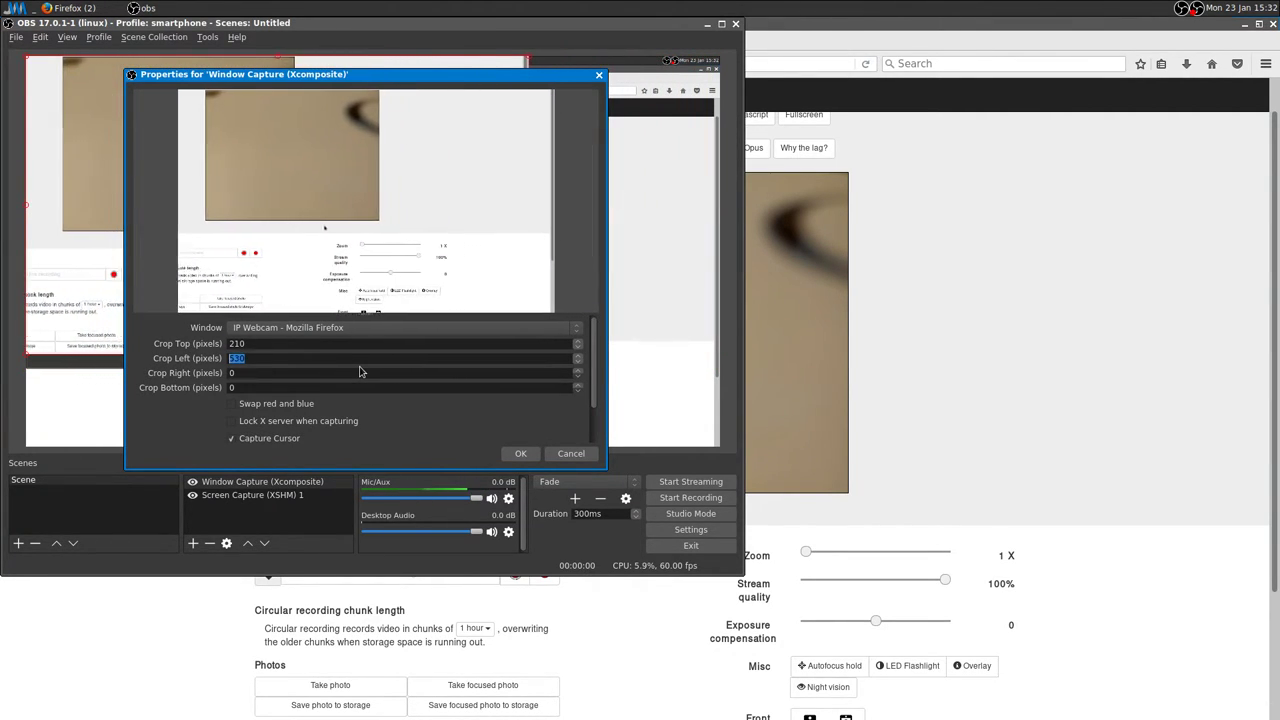
key(Up)
key(Up)
key(Up)
key(Up)
key(Up)
key(Up)
key(Up)
key(Up)
key(Up)
key(Up)
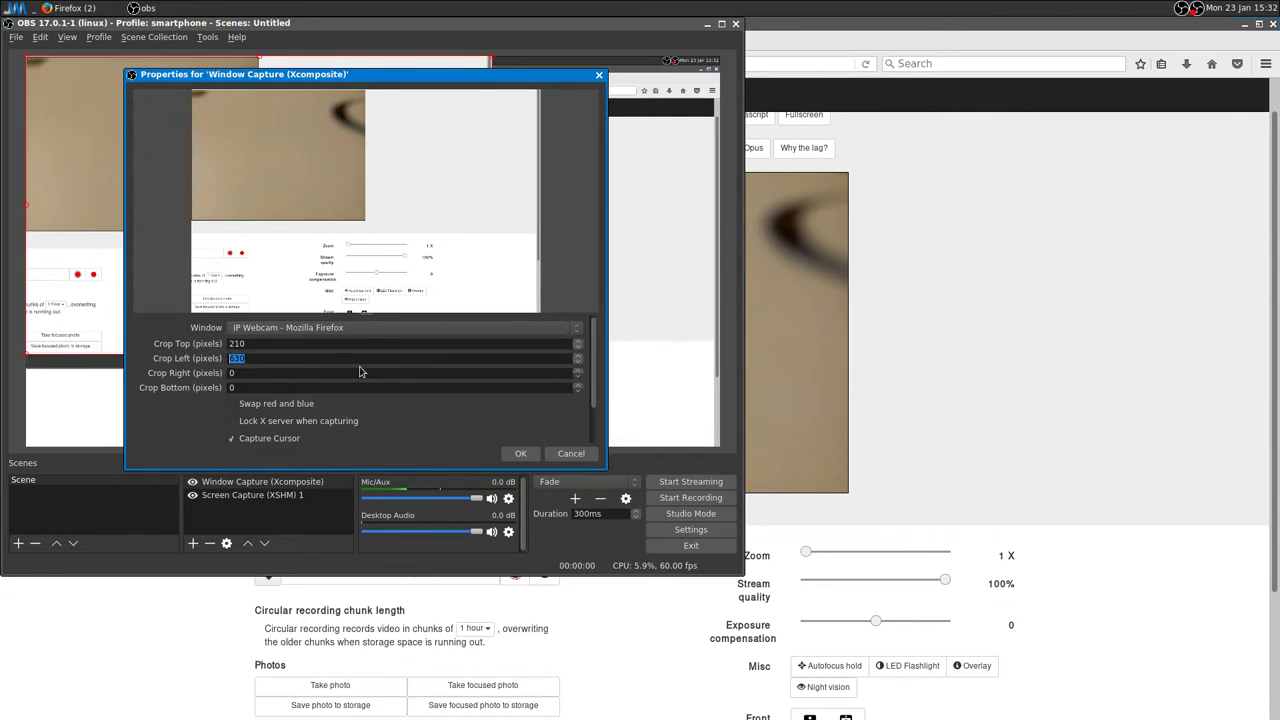
Step: Set the window capture's right crop to 640 pixels
key(Up)
key(Up)
key(Up)
key(Up)
key(Up)
key(Up)
key(Up)
key(Up)
key(Up)
key(Up)
key(Up)
key(Up)
key(Up)
key(Up)
key(Up)
key(Up)
key(Up)
key(Up)
key(Up)
key(Up)
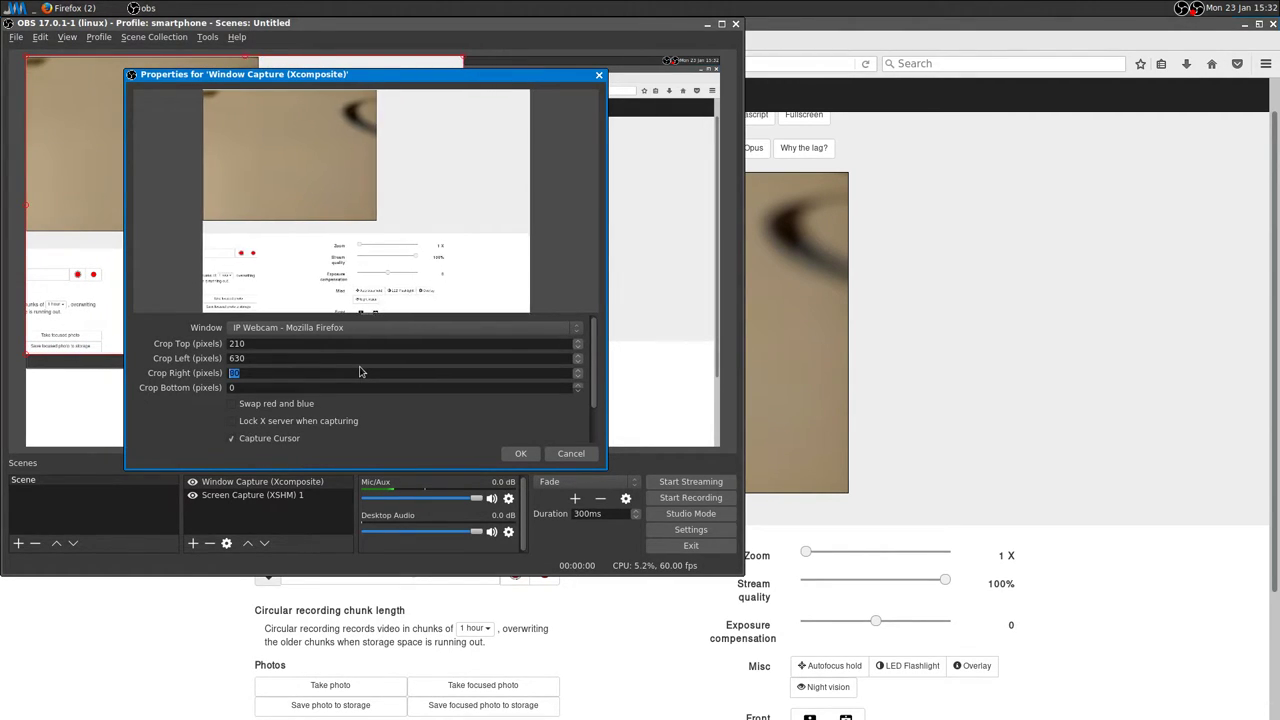
key(Up)
key(Up)
key(Up)
key(Up)
key(Up)
key(Up)
key(Up)
key(Up)
key(Up)
key(Up)
key(Up)
key(Up)
key(Up)
key(Up)
key(Up)
key(Up)
key(Up)
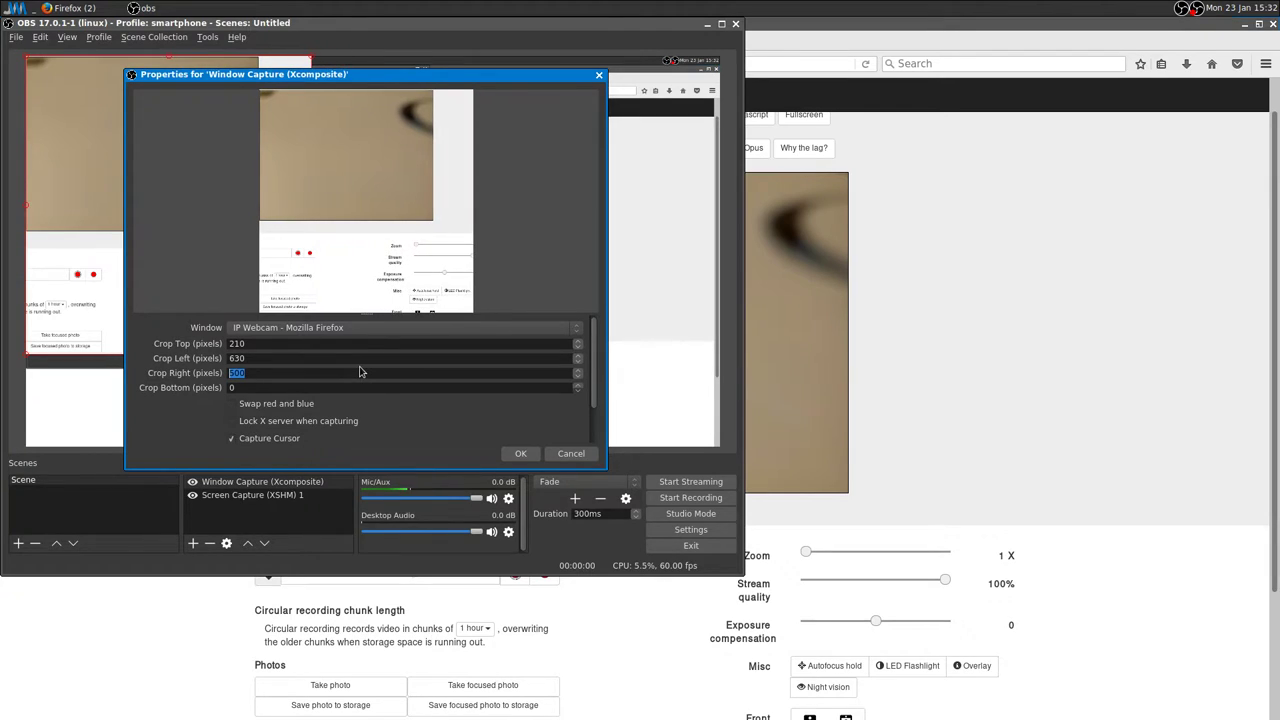
scroll(1049, 325, up, 1)
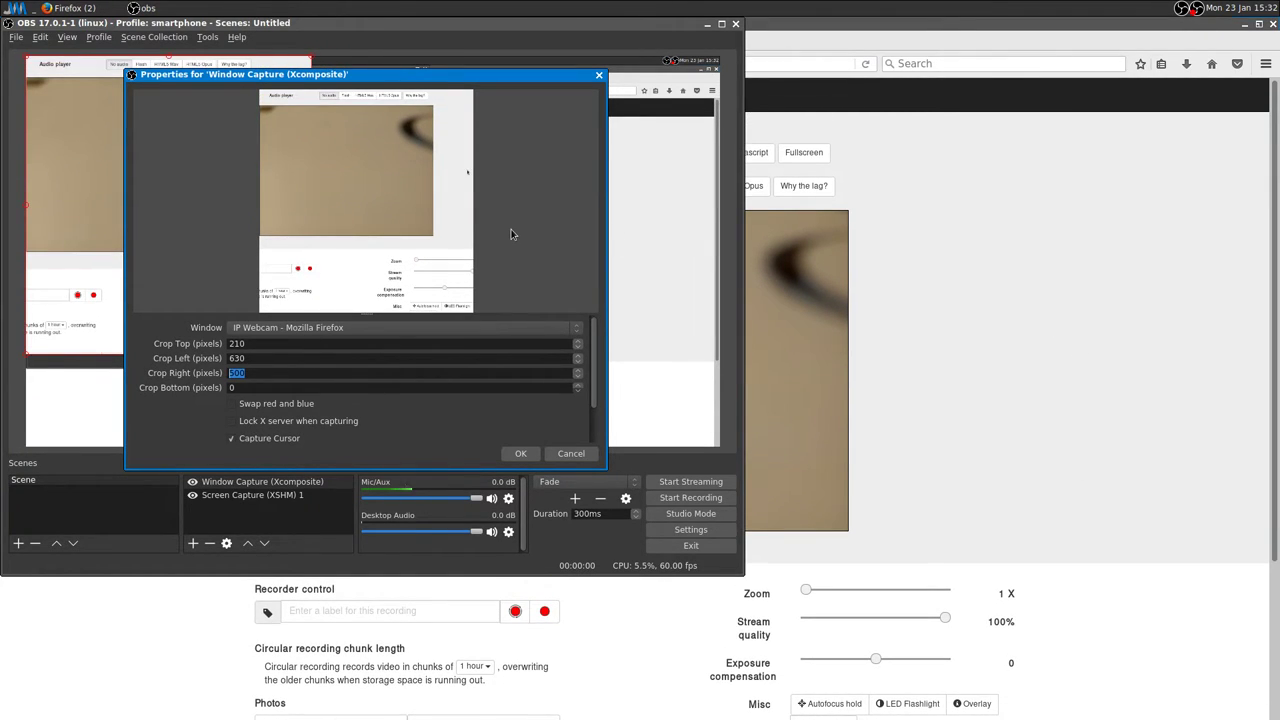
key(Up)
key(Up)
key(Up)
key(Up)
key(Up)
key(Up)
key(Up)
key(Up)
key(Up)
key(Up)
key(Up)
key(Up)
key(Up)
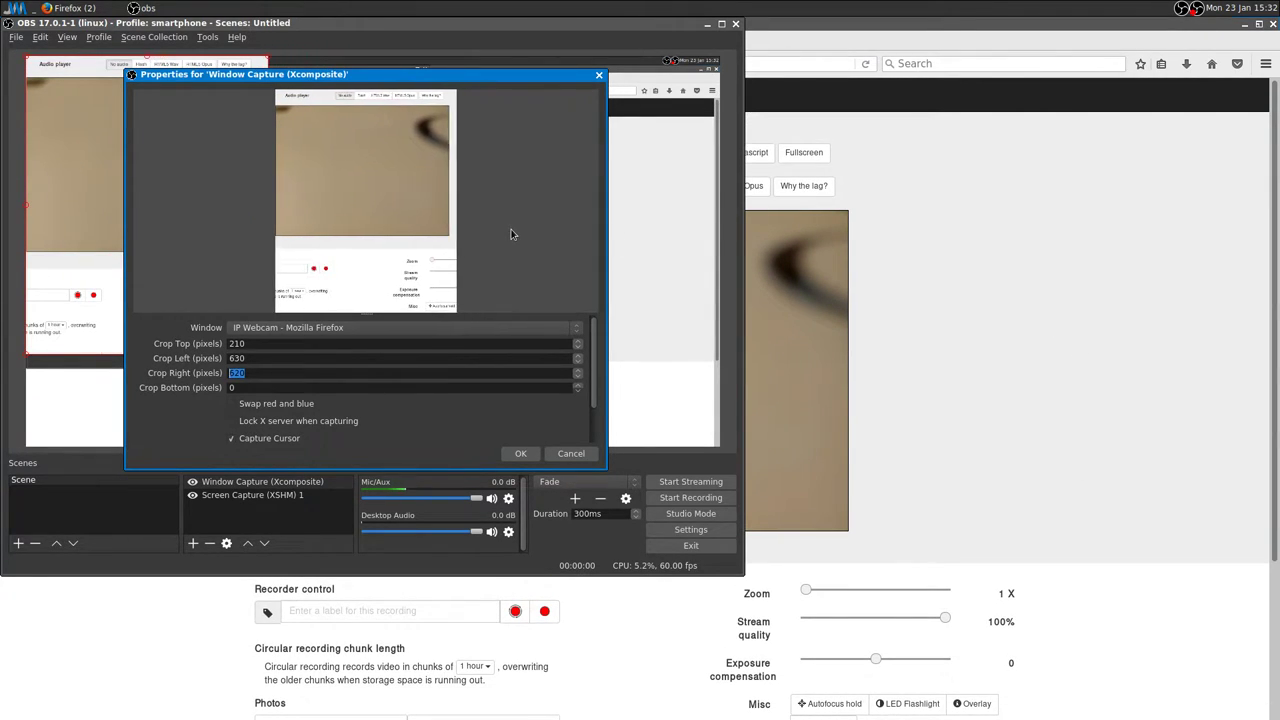
key(Up)
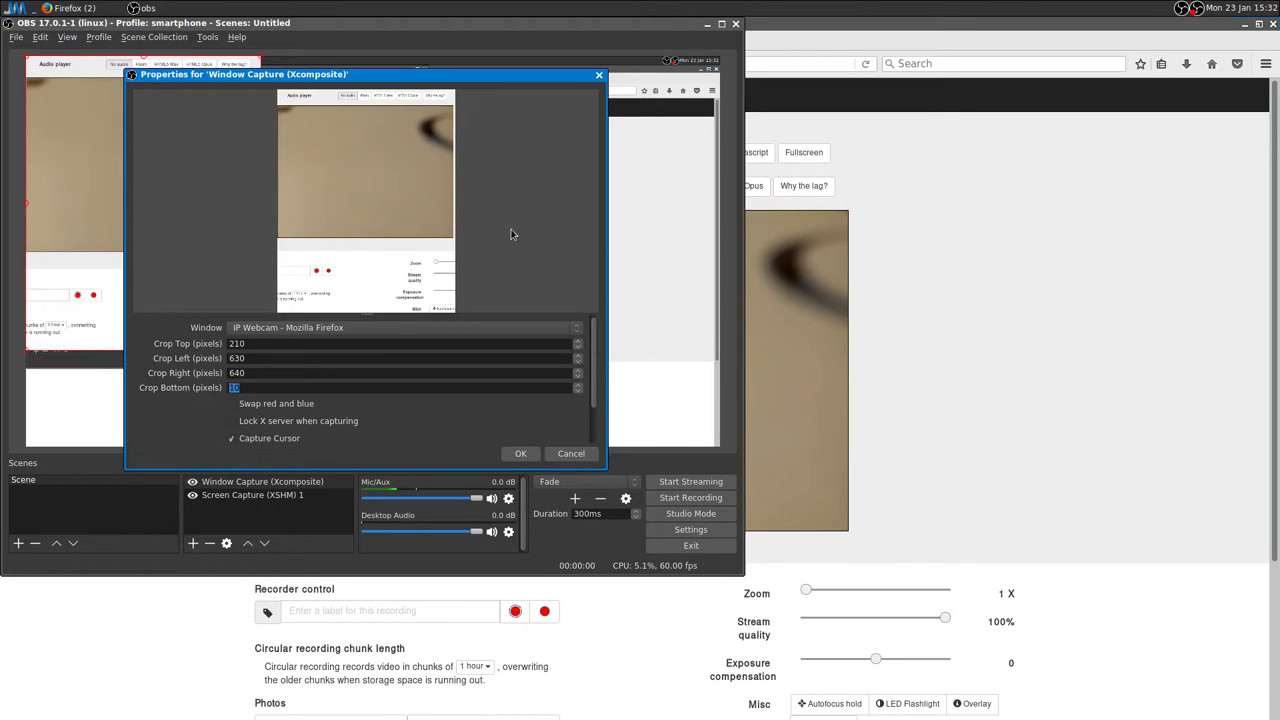
Step: Set the window capture's bottom crop to 280 pixels
key(Up)
key(Up)
key(Up)
key(Up)
key(Up)
key(Up)
key(Up)
key(Up)
key(Up)
key(Up)
key(Up)
key(Up)
key(Up)
key(Up)
key(Up)
key(Up)
key(Up)
key(Up)
key(Up)
key(Up)
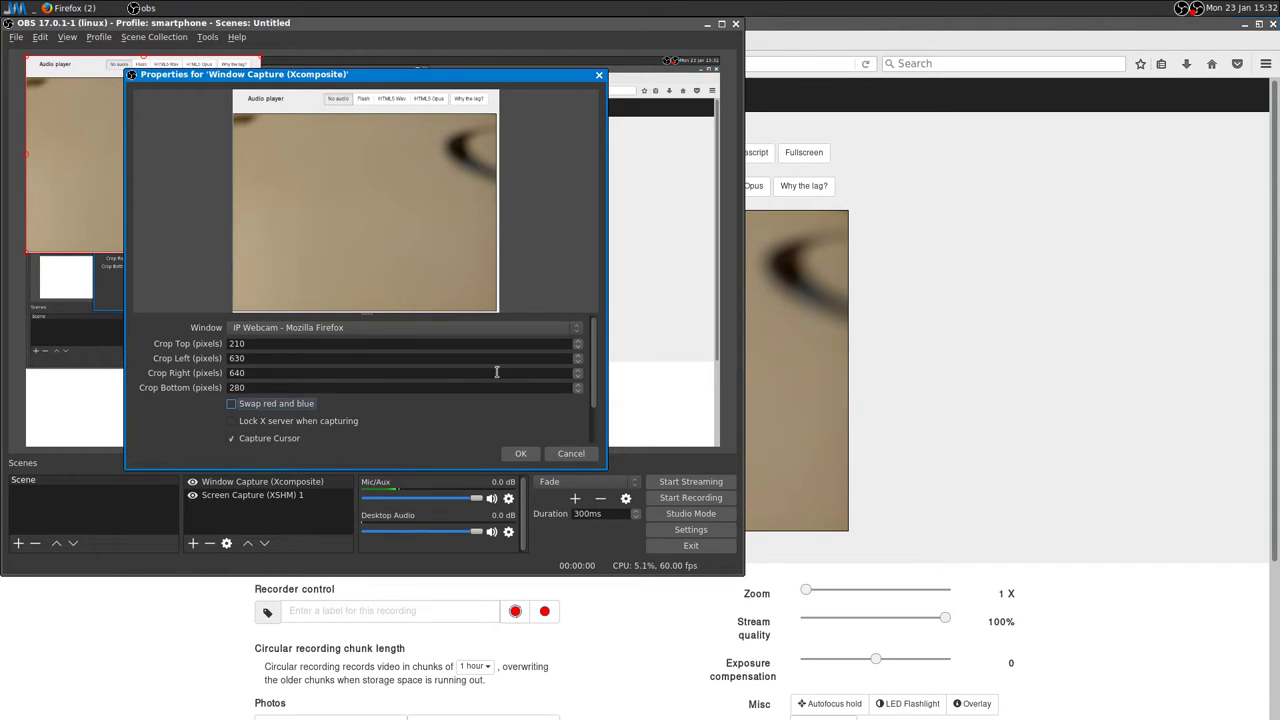
Step: Fine-tune the crop to 269 top, 631 left, 647 right and 283 bottom pixels and accept the source properties
key(Up)
key(Up)
key(Up)
key(Up)
key(Up)
key(Up)
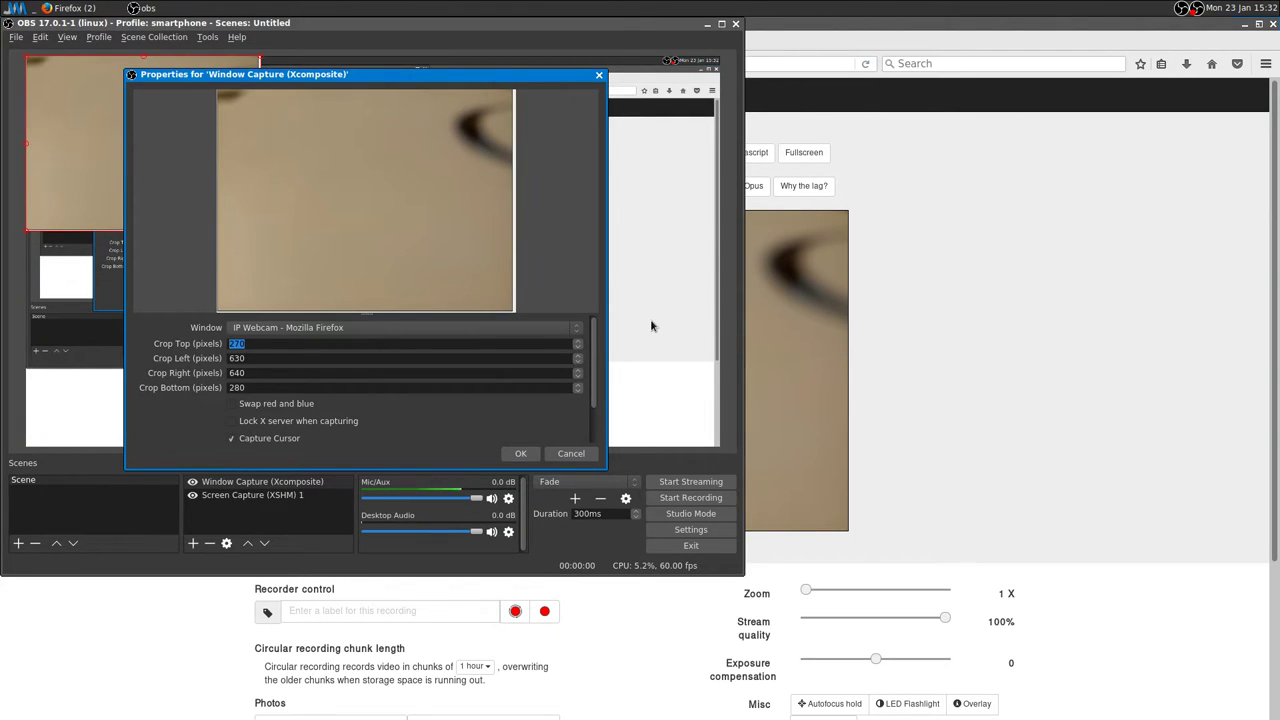
key(Down)
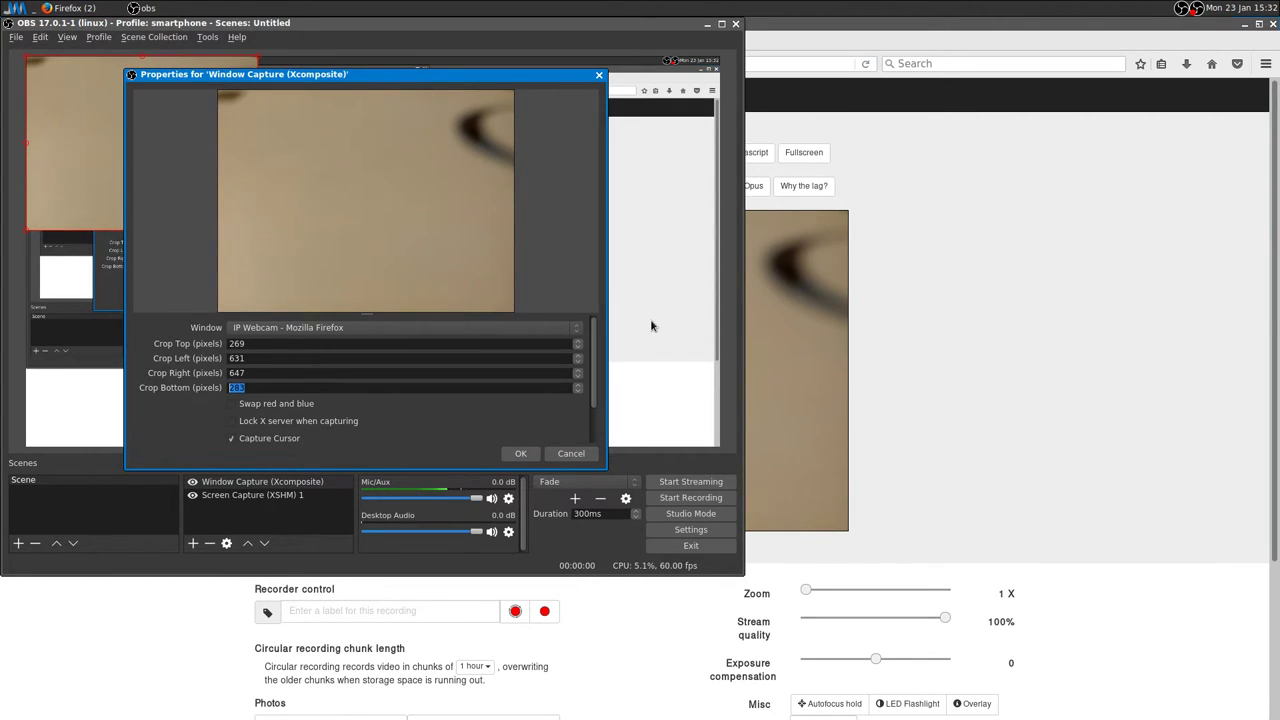
click(524, 454)
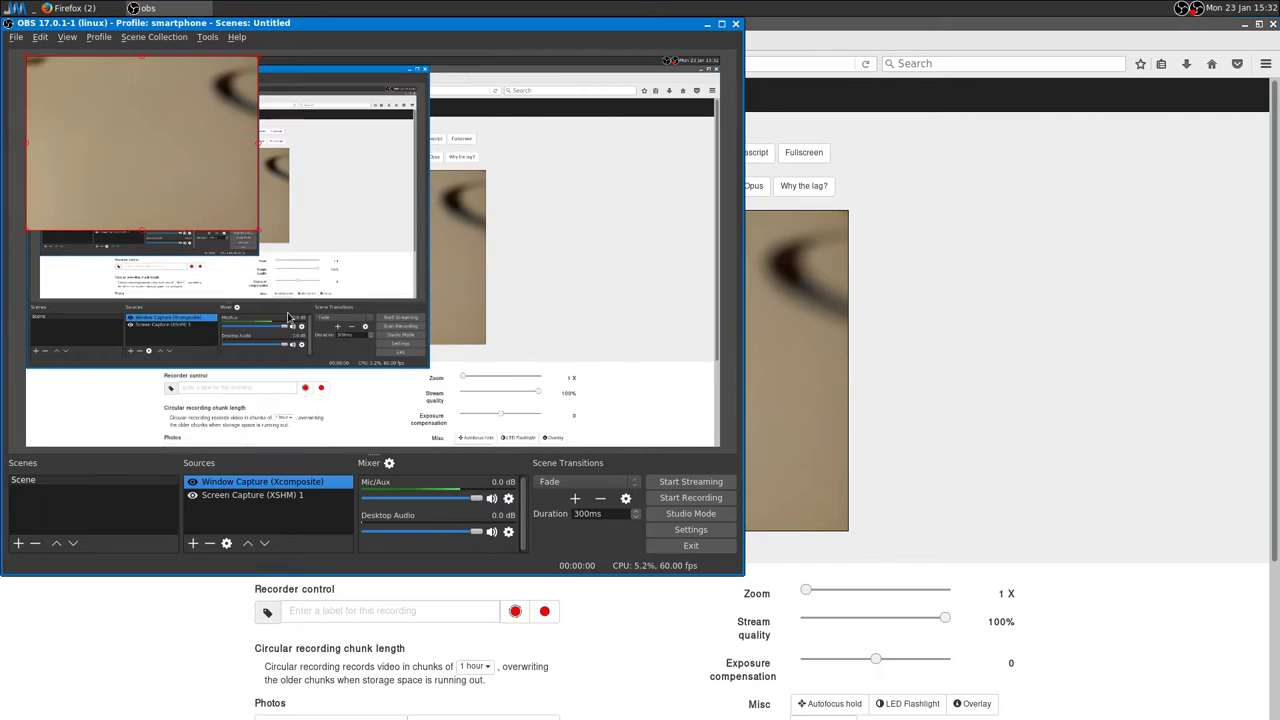
Step: Move the cropped webcam capture to the lower-left corner of the OBS canvas and scale it down to a smaller overlay
drag(256, 221, 177, 399)
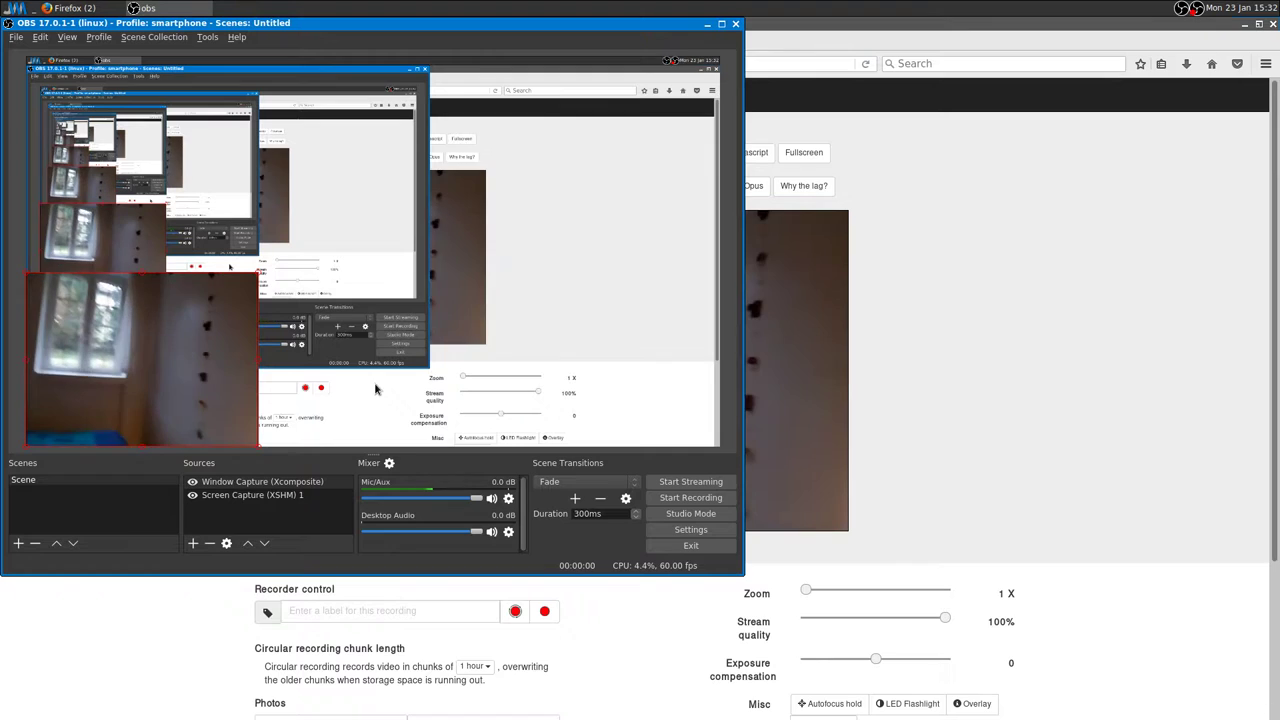
drag(258, 272, 201, 330)
scroll(1060, 390, down, 3)
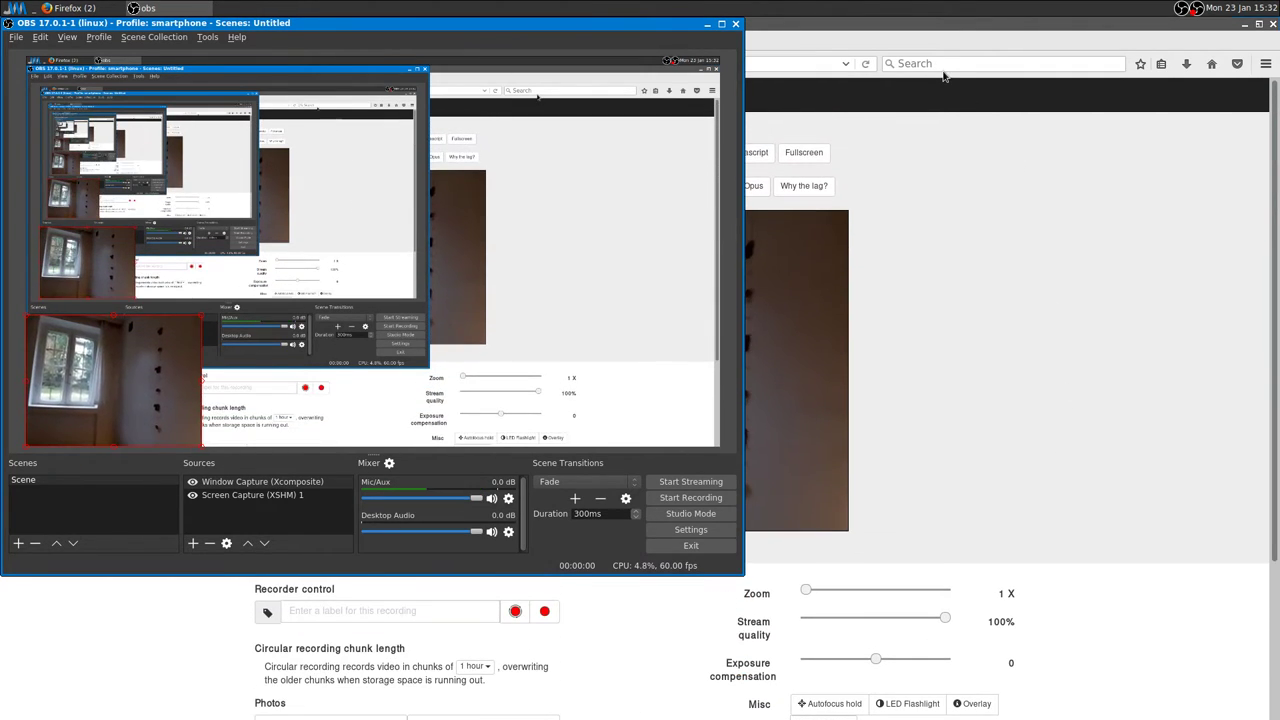
Step: Open a blank tab in Firefox, check its effect on the capture in OBS, and close that tab again
click(925, 42)
click(163, 40)
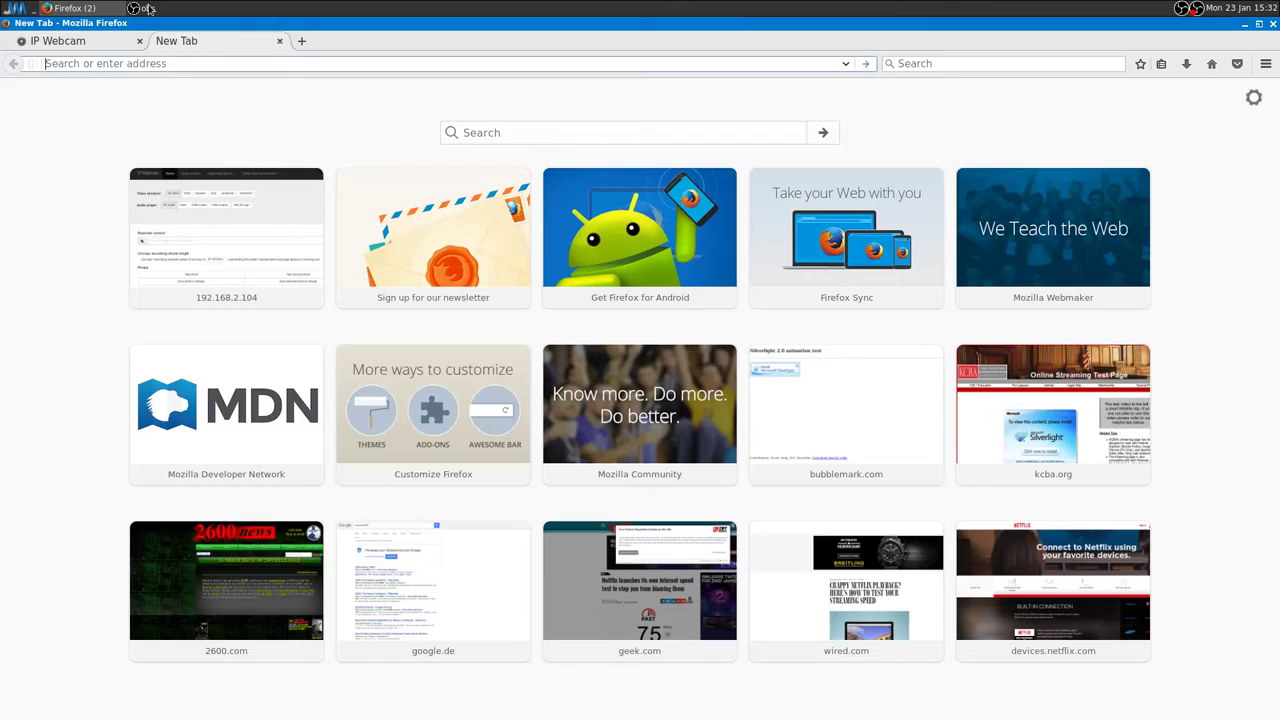
click(283, 340)
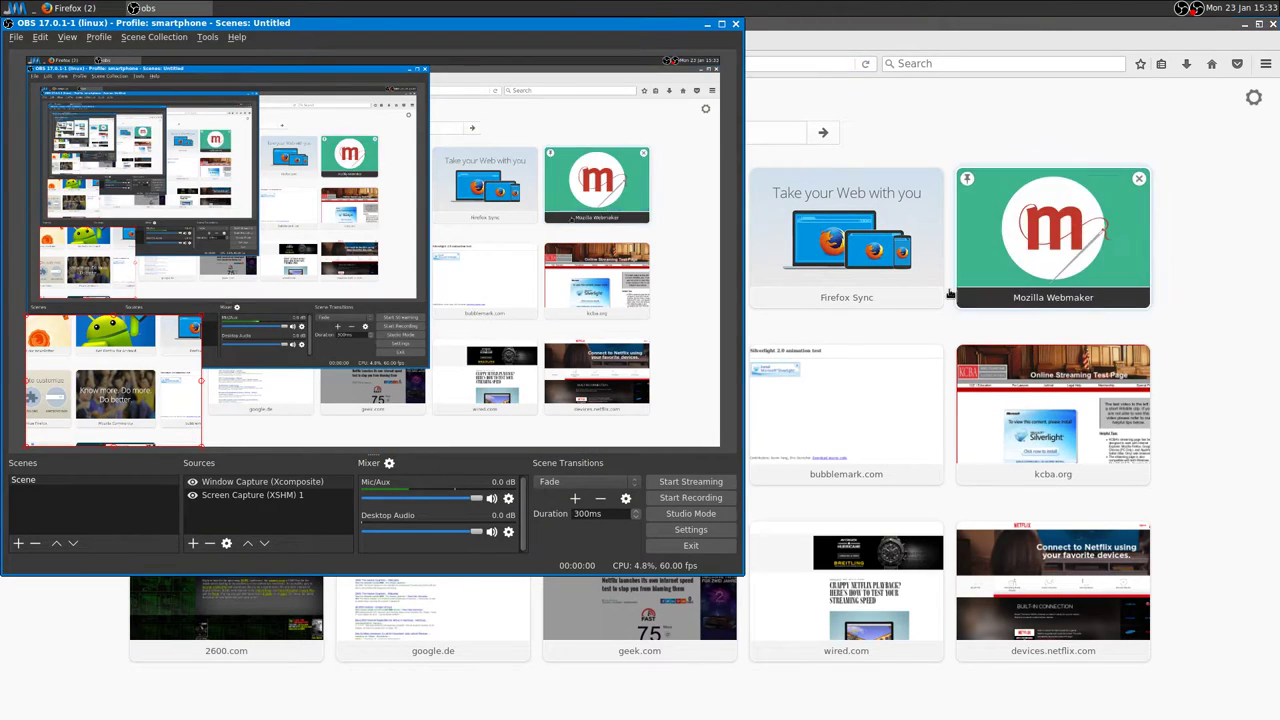
click(70, 8)
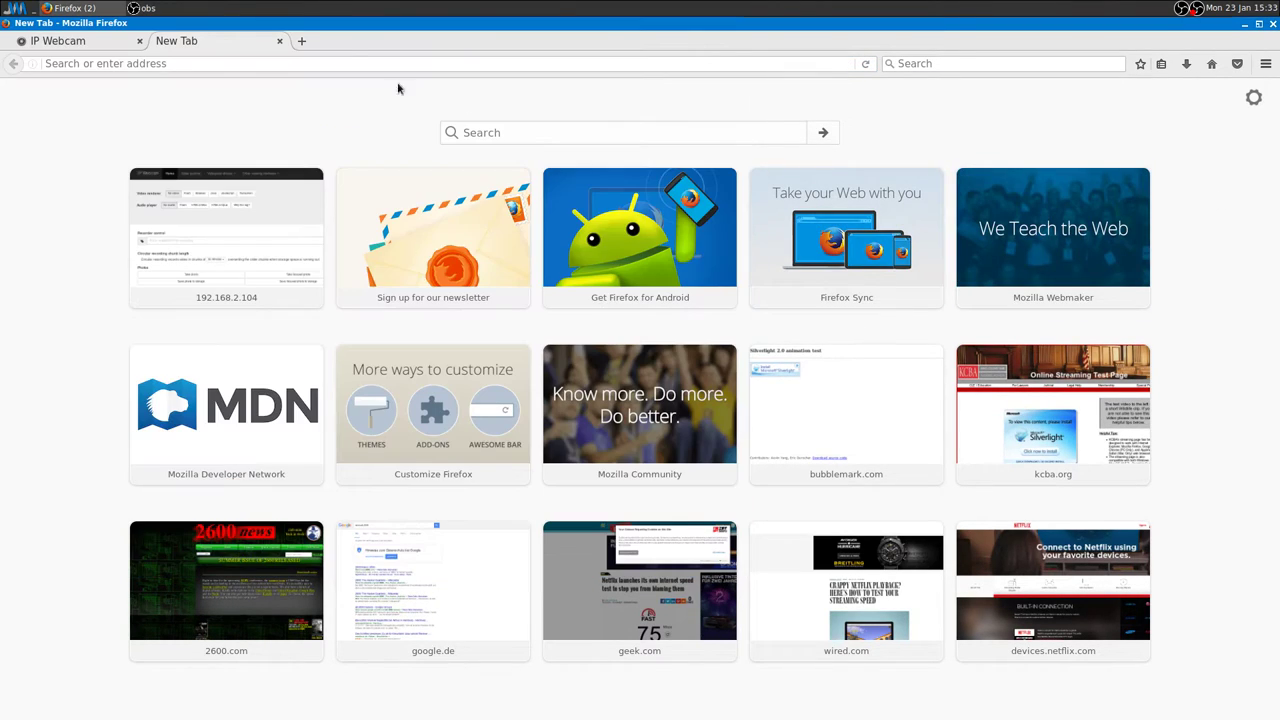
click(280, 42)
Step: Switch the IP Webcam stream to the phone's front camera
scroll(990, 520, down, 3)
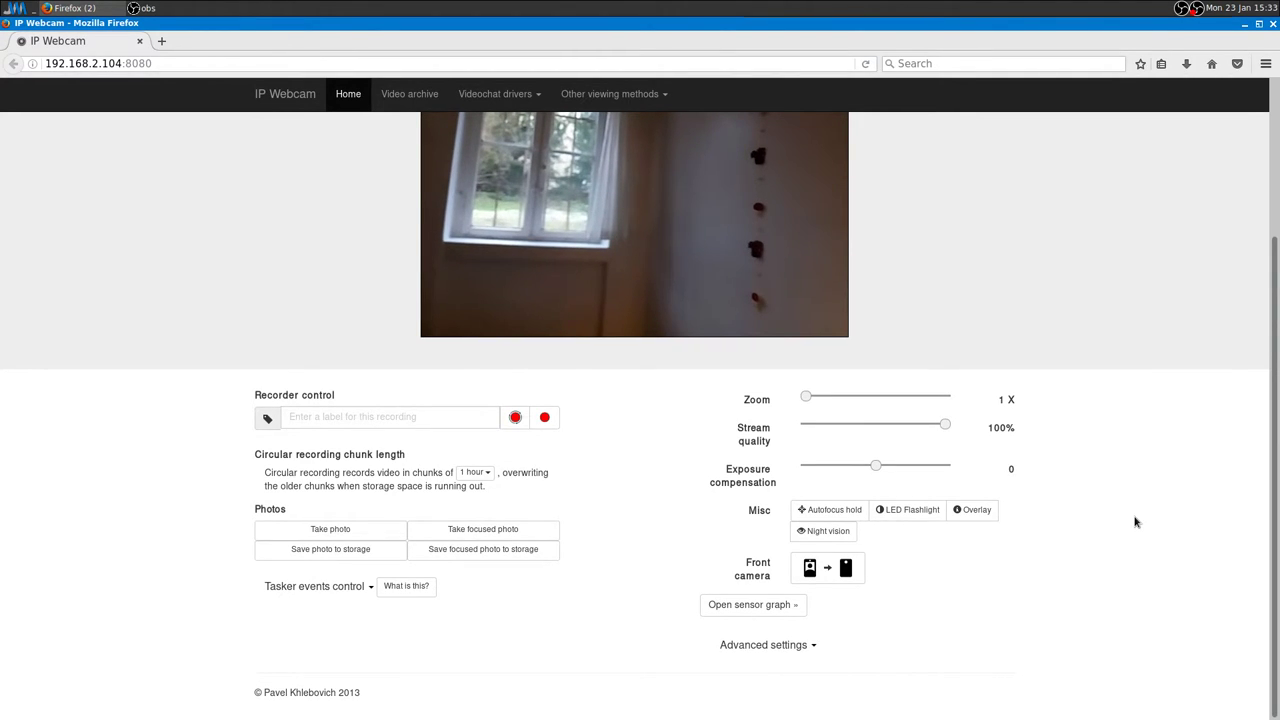
scroll(1135, 521, up, 3)
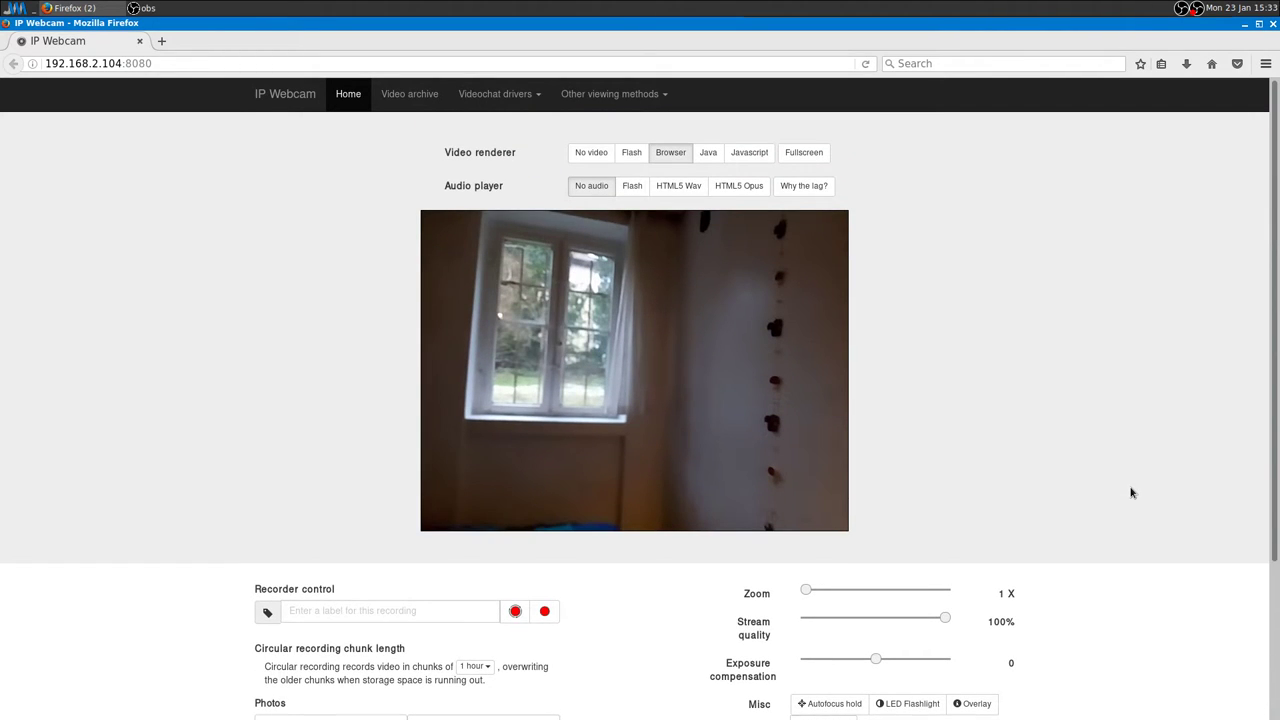
scroll(1100, 520, down, 2)
click(847, 686)
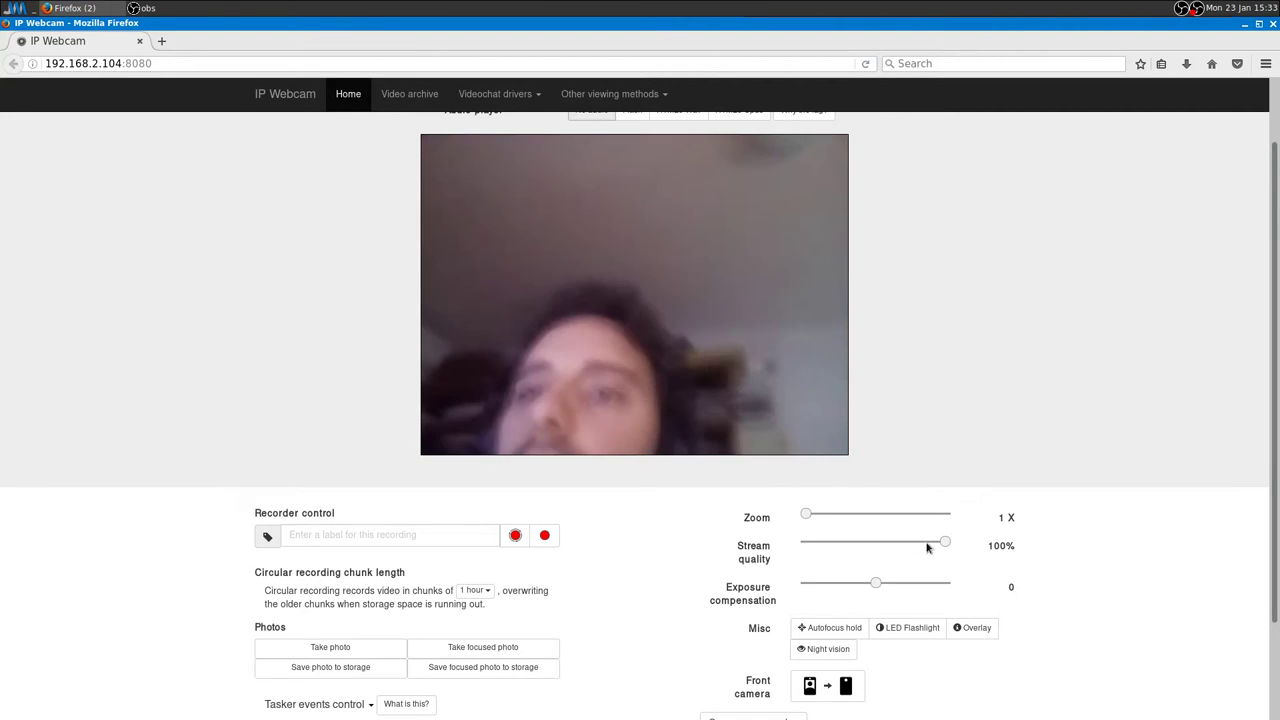
Step: Set the stream quality to 50% and realign the webcam page with the crop area while checking the OBS preview
drag(944, 542, 889, 542)
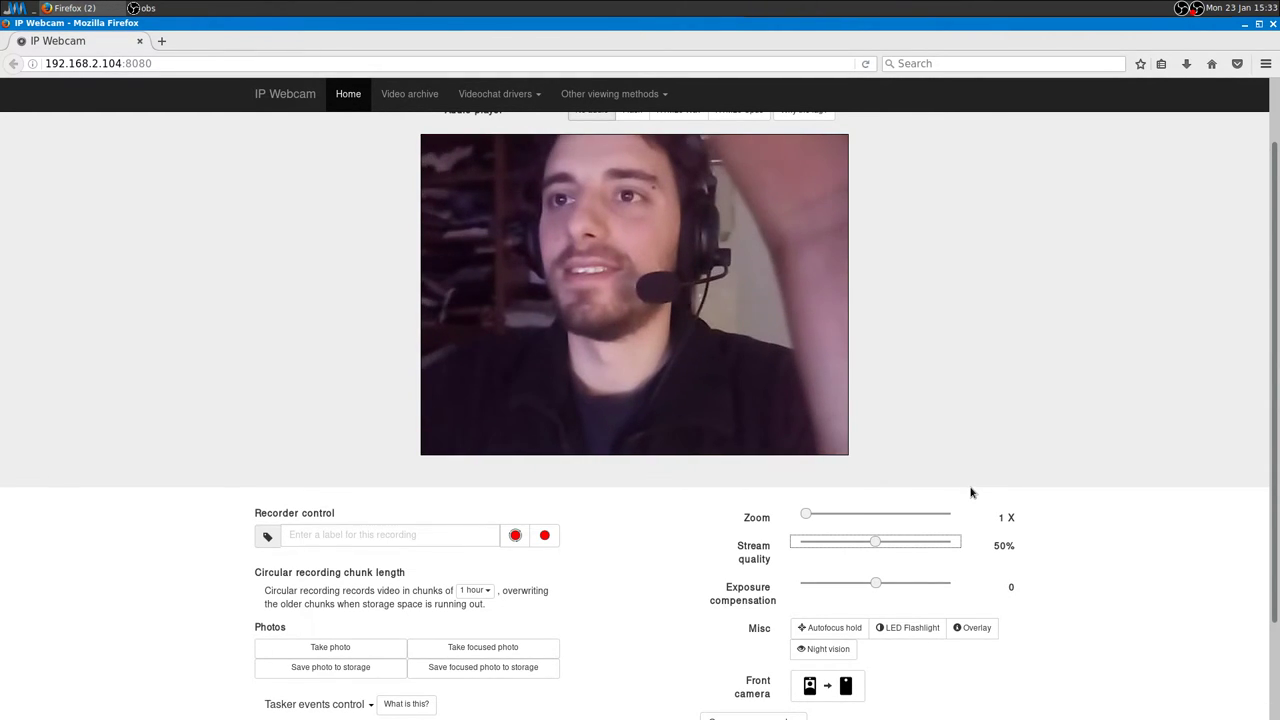
click(145, 8)
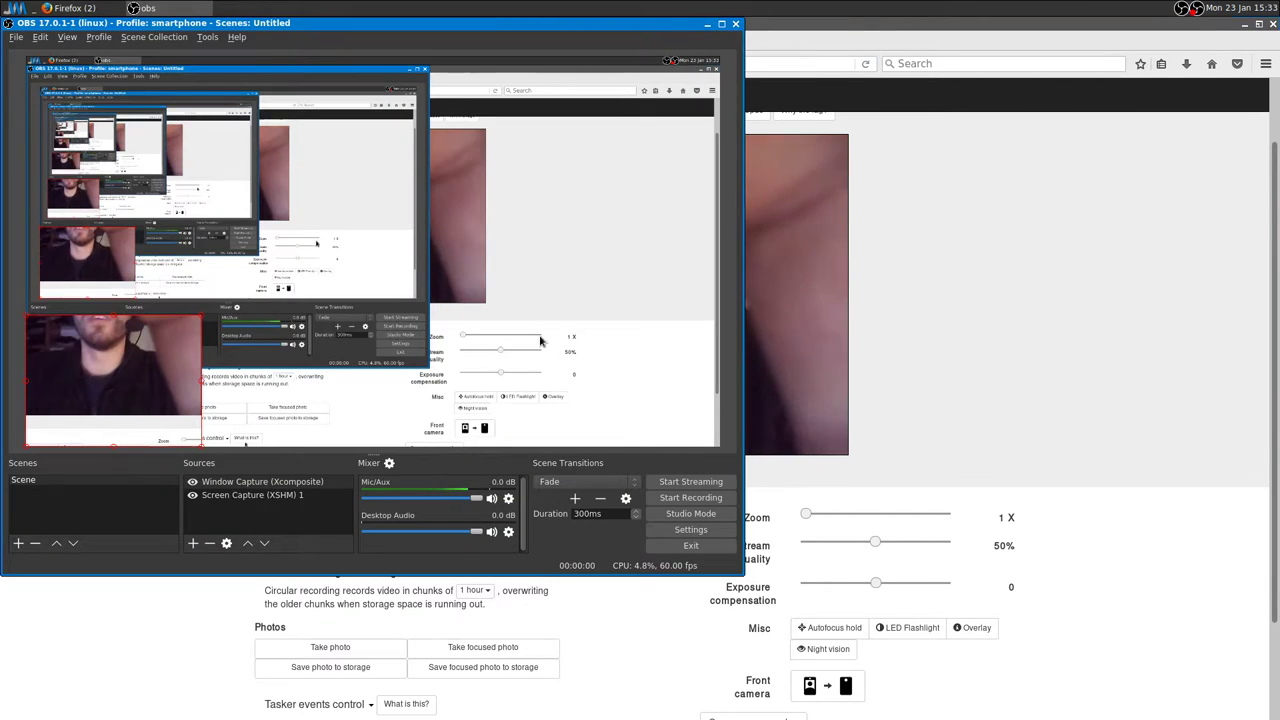
scroll(1073, 389, up, 2)
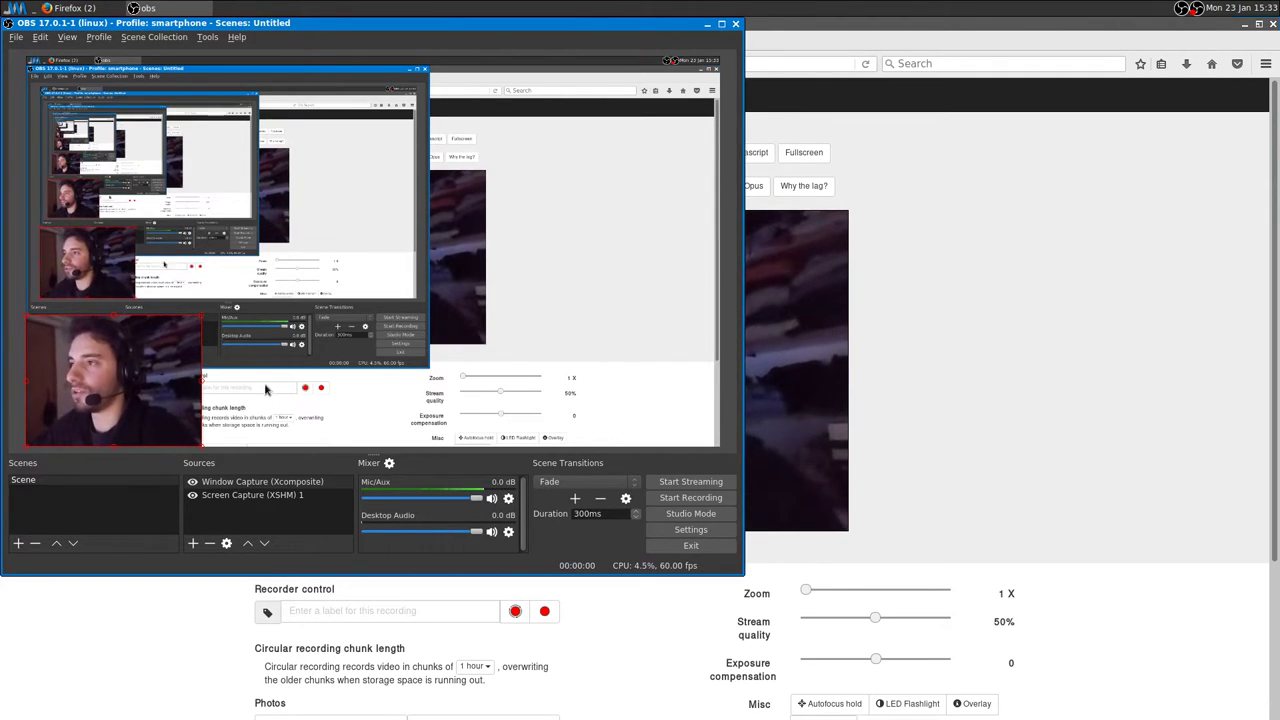
Step: Return to Firefox and switch the IP Webcam stream back to the phone's rear camera, realigning the page with the crop area
click(930, 326)
scroll(912, 611, down, 4)
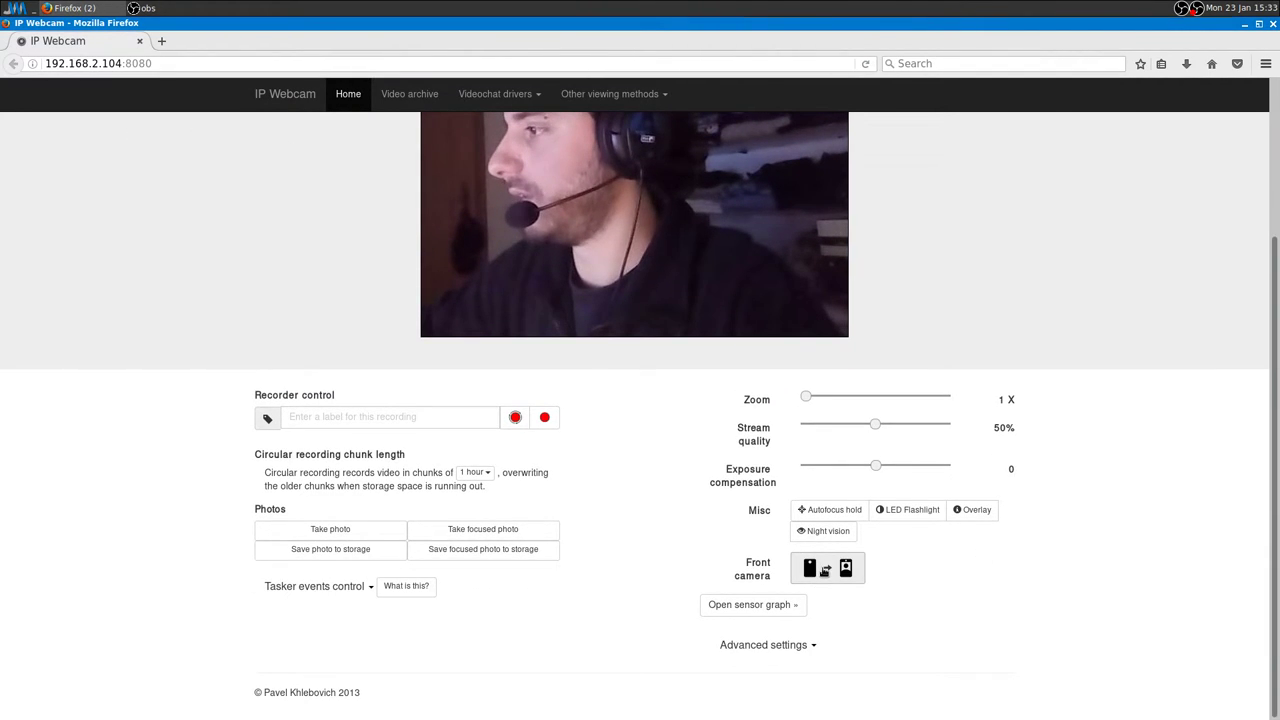
click(825, 570)
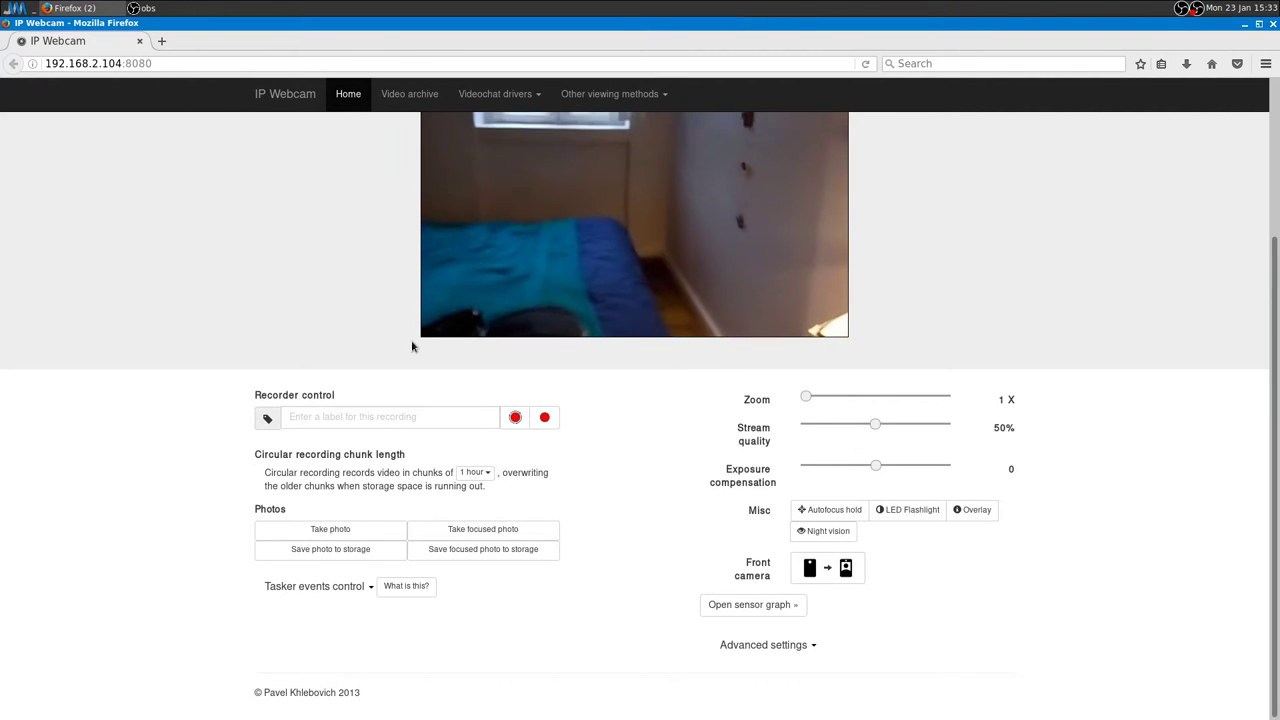
scroll(366, 326, up, 4)
Step: Reposition the webcam overlay in OBS, snapping it into the canvas's lower-left corner, and switch back to Firefox
click(178, 7)
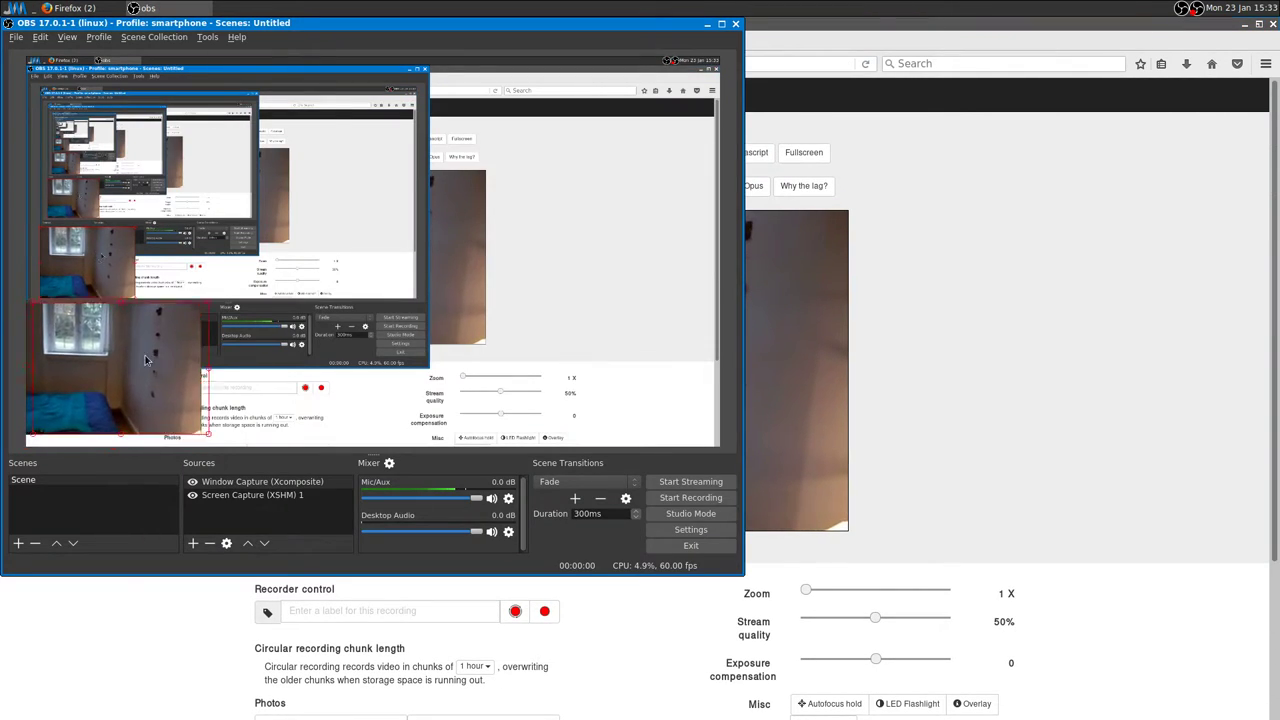
drag(201, 304, 141, 379)
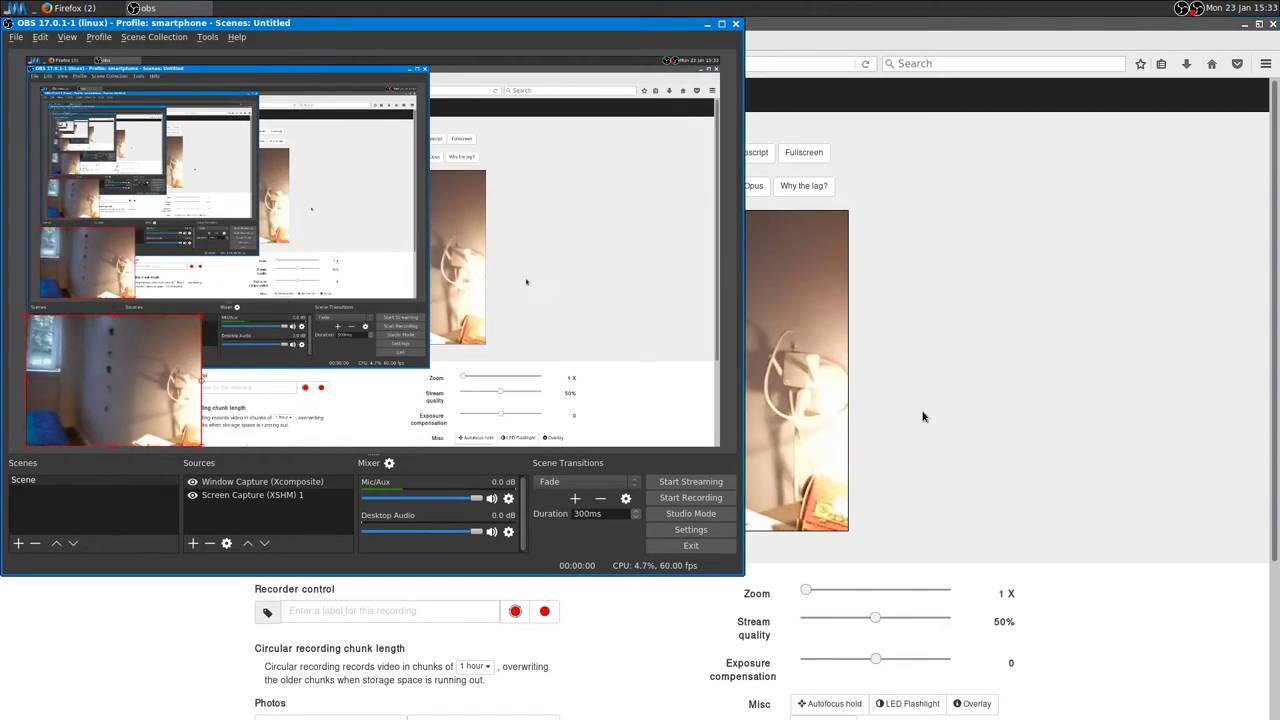
click(963, 380)
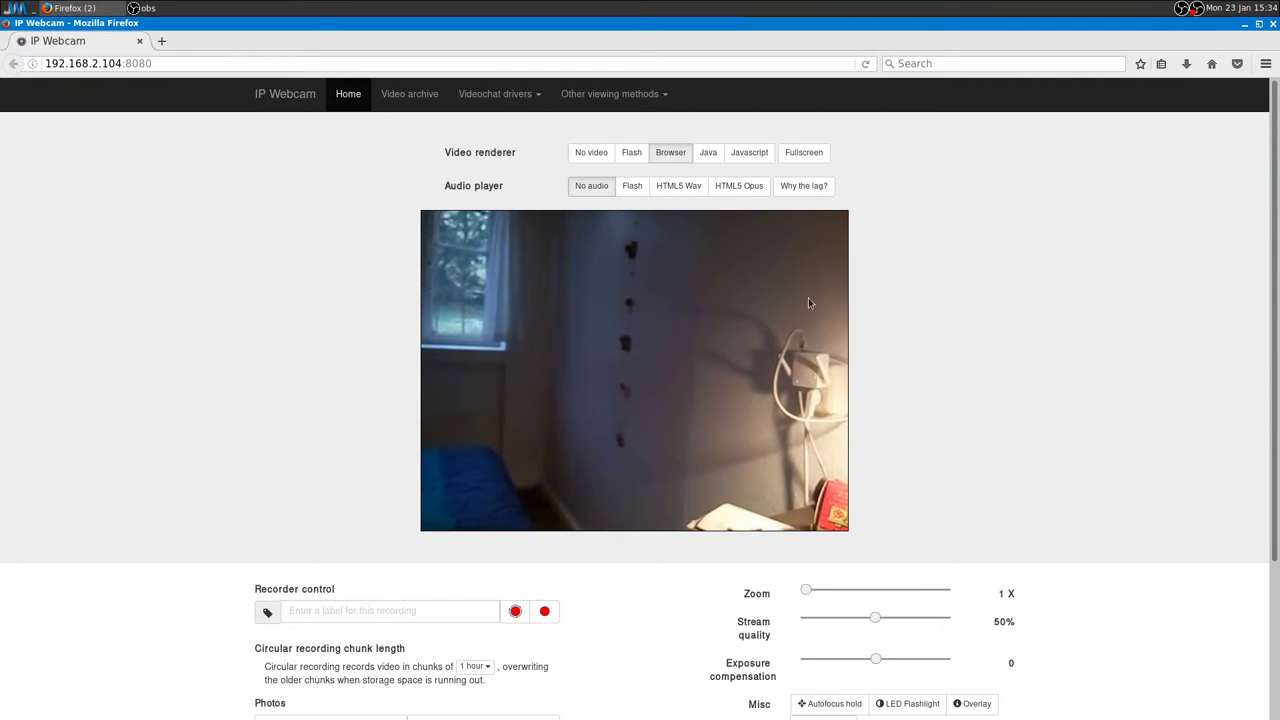
Step: Try the HTML5 Opus and HTML5 Wav audio players and set the audio back to No audio
click(726, 191)
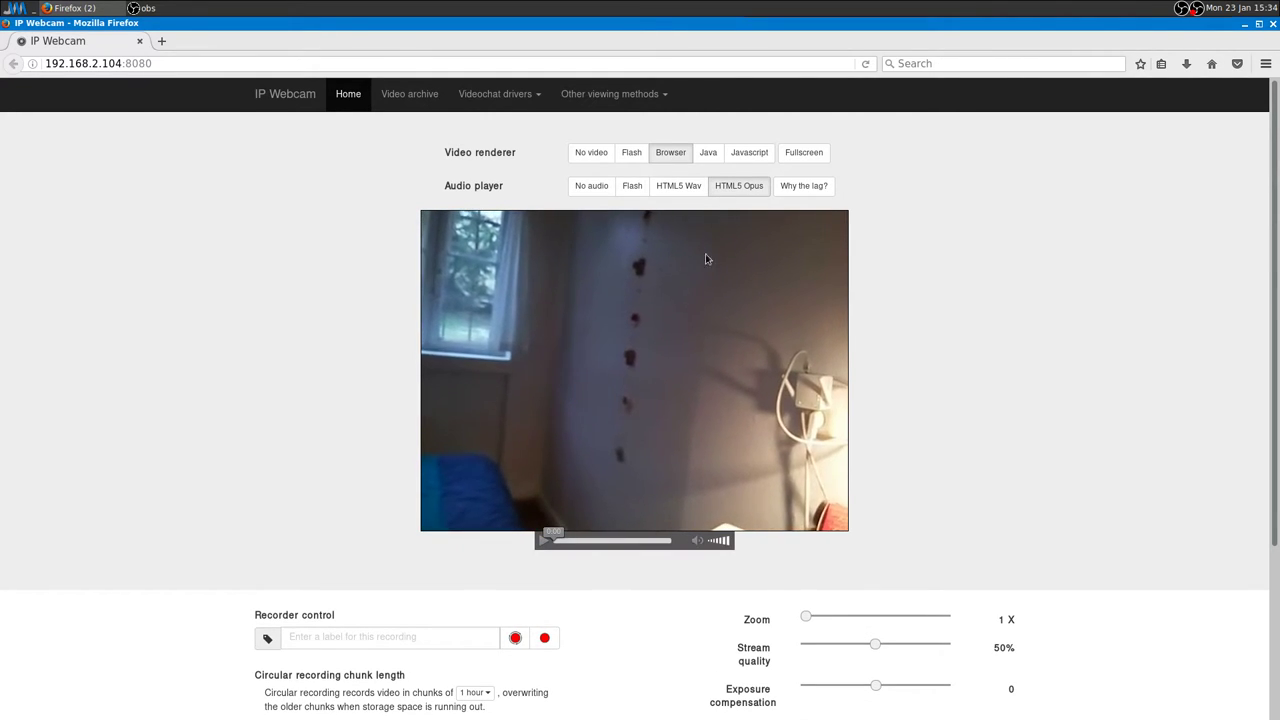
click(688, 190)
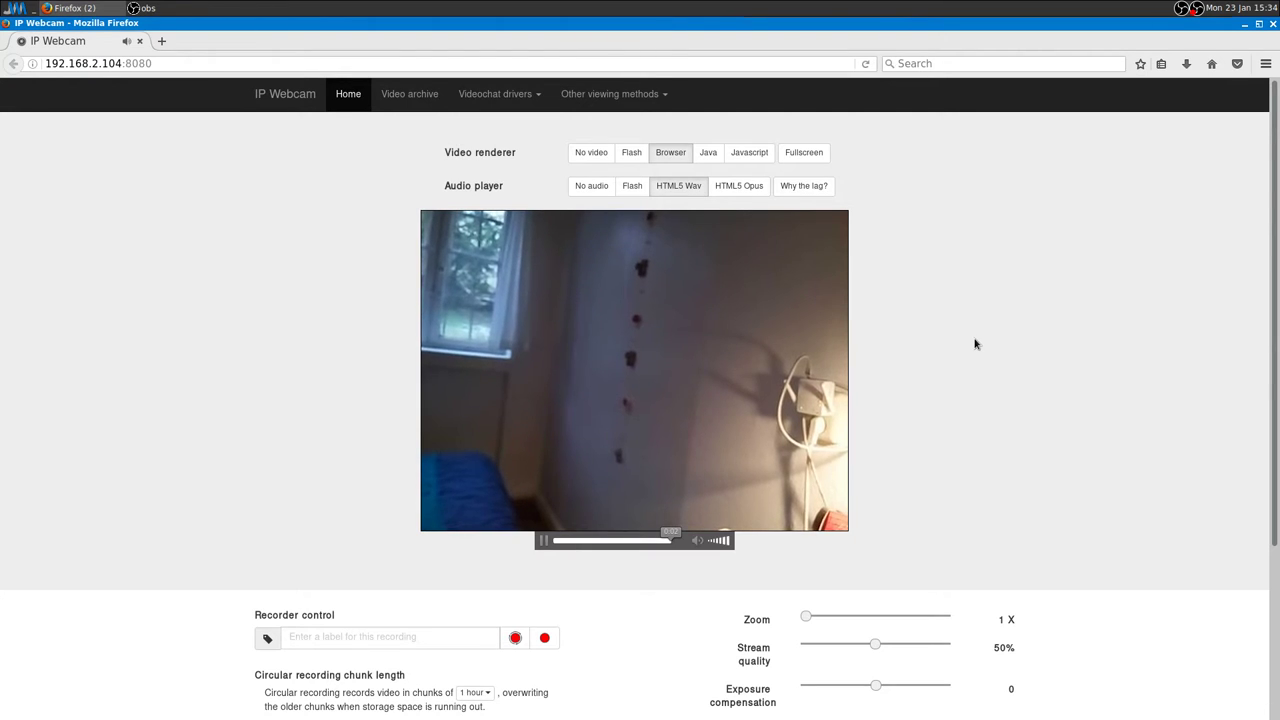
click(592, 187)
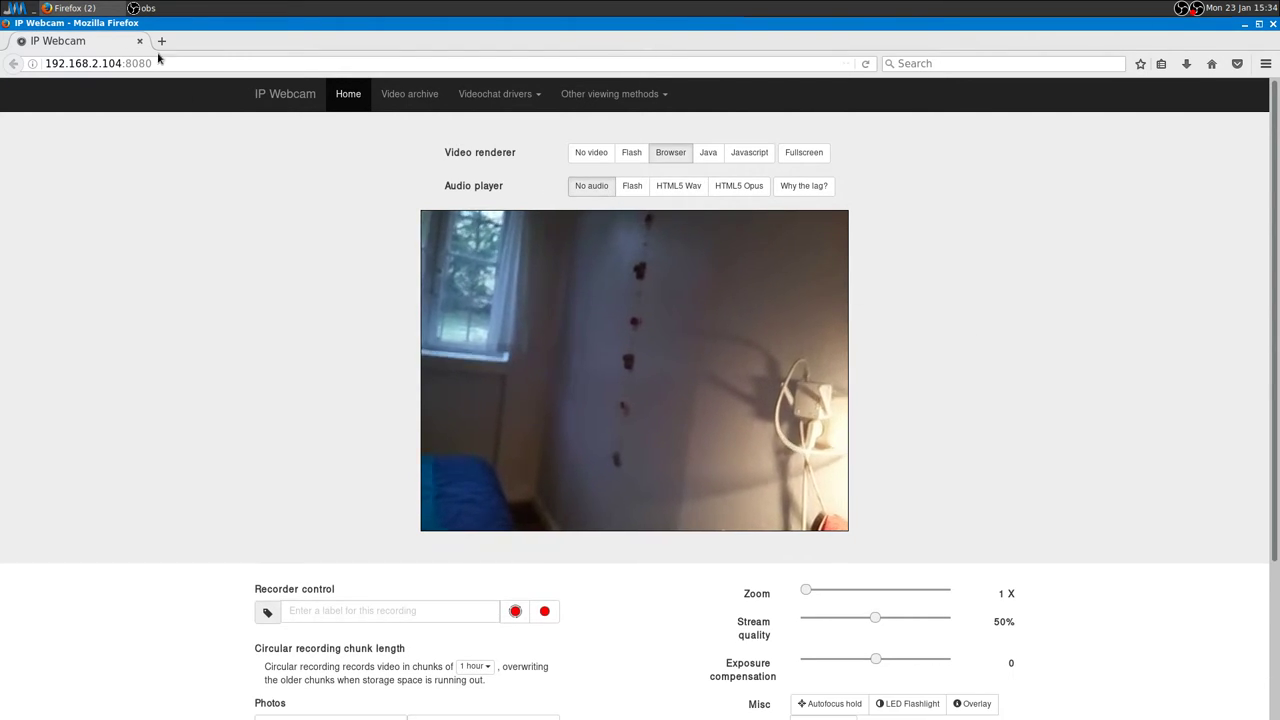
Step: Set the IP Webcam audio player to HTML5 Opus, checking the preview and mixer levels in OBS before returning to Firefox
click(150, 8)
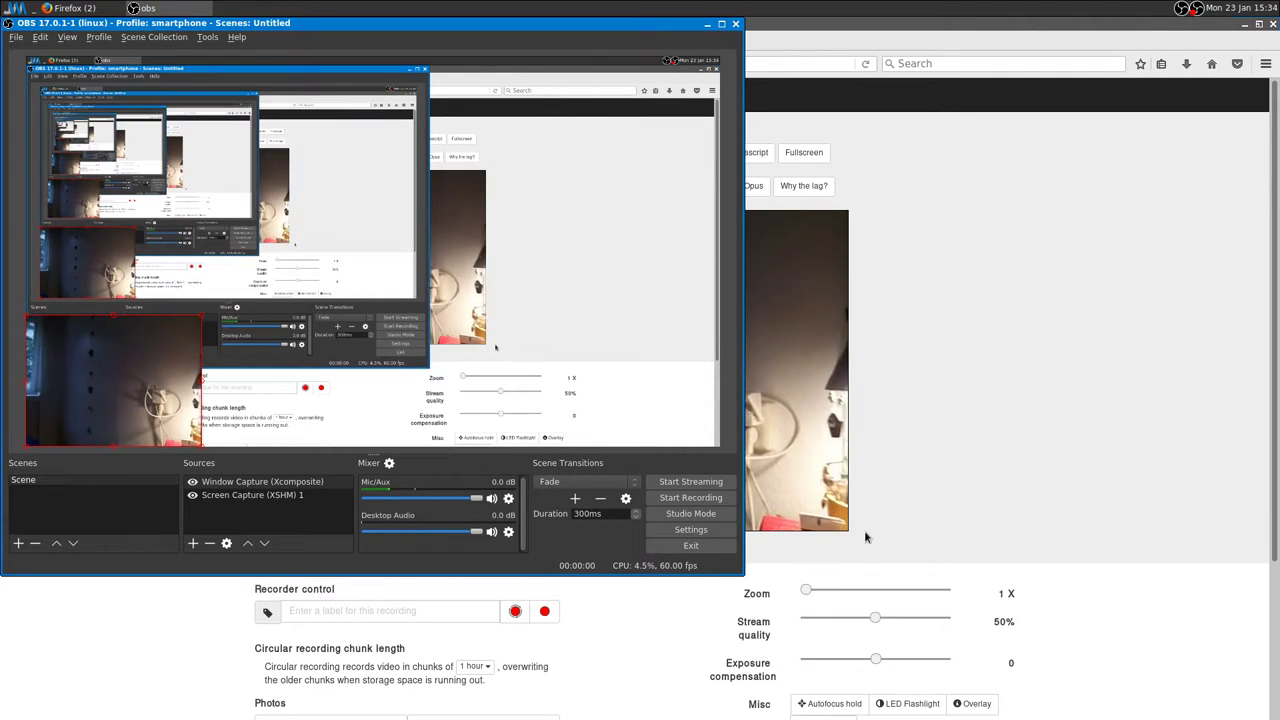
click(906, 500)
click(710, 185)
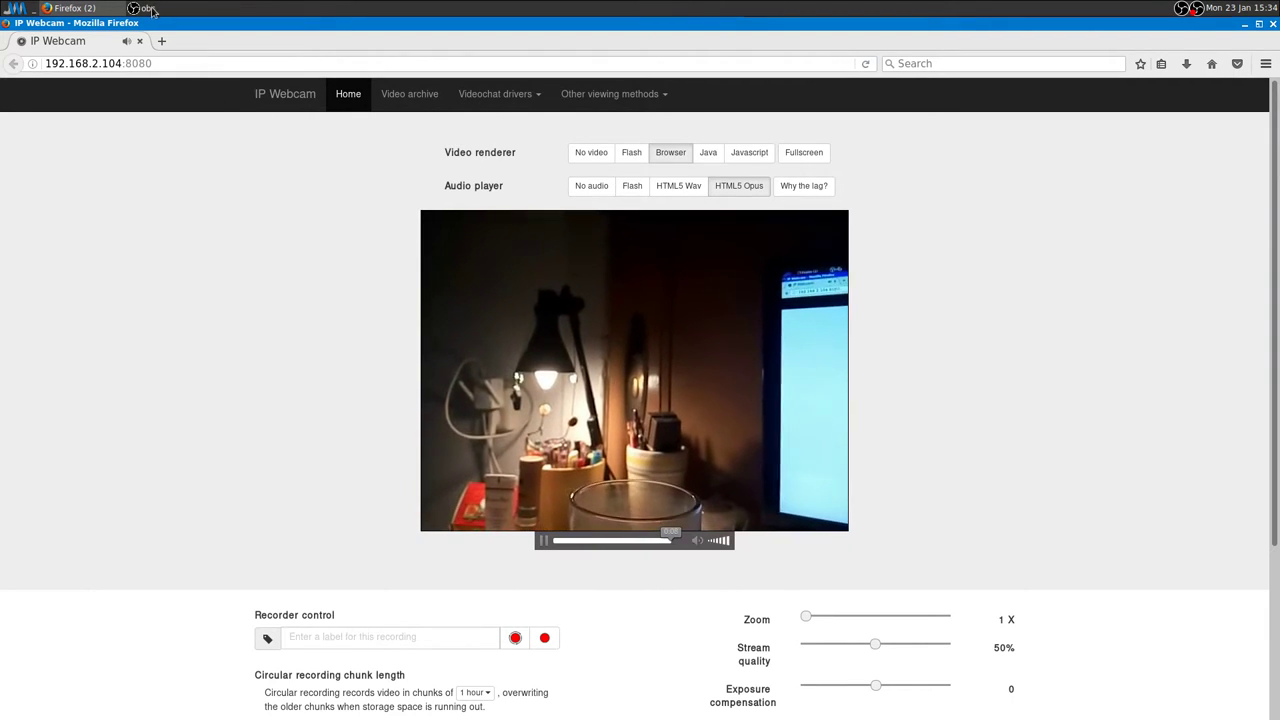
key(alt+Tab)
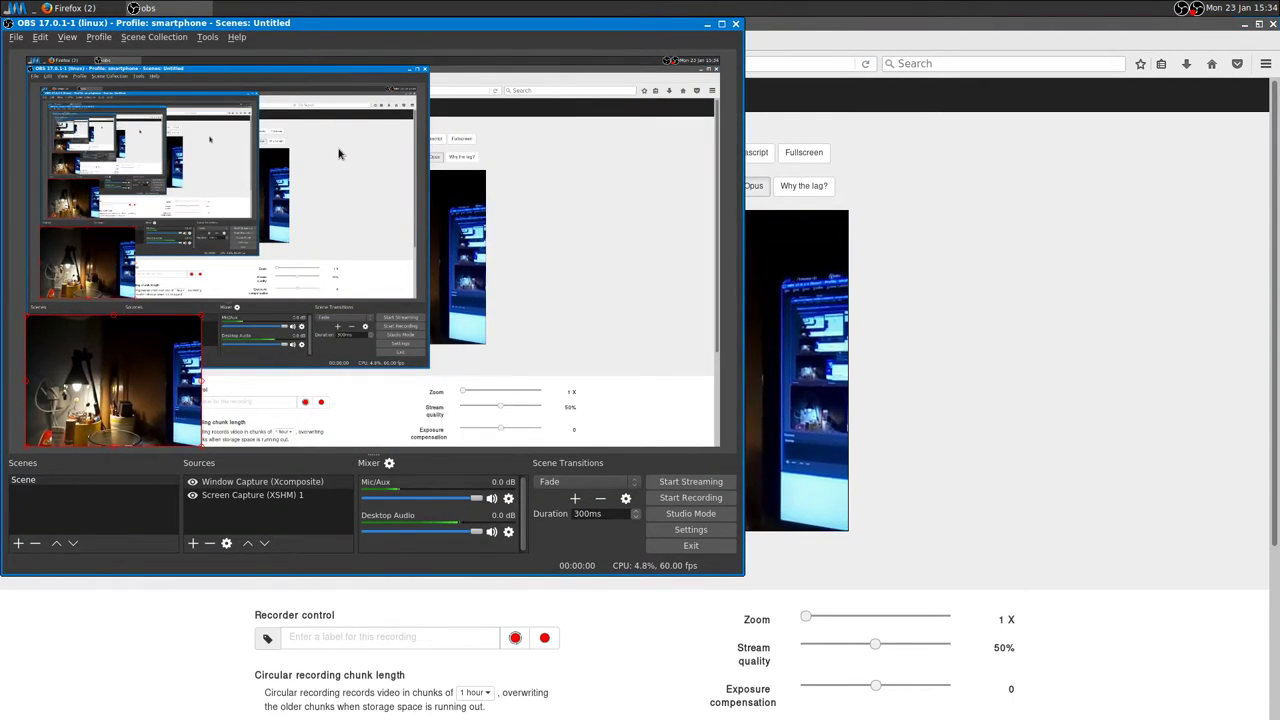
click(922, 484)
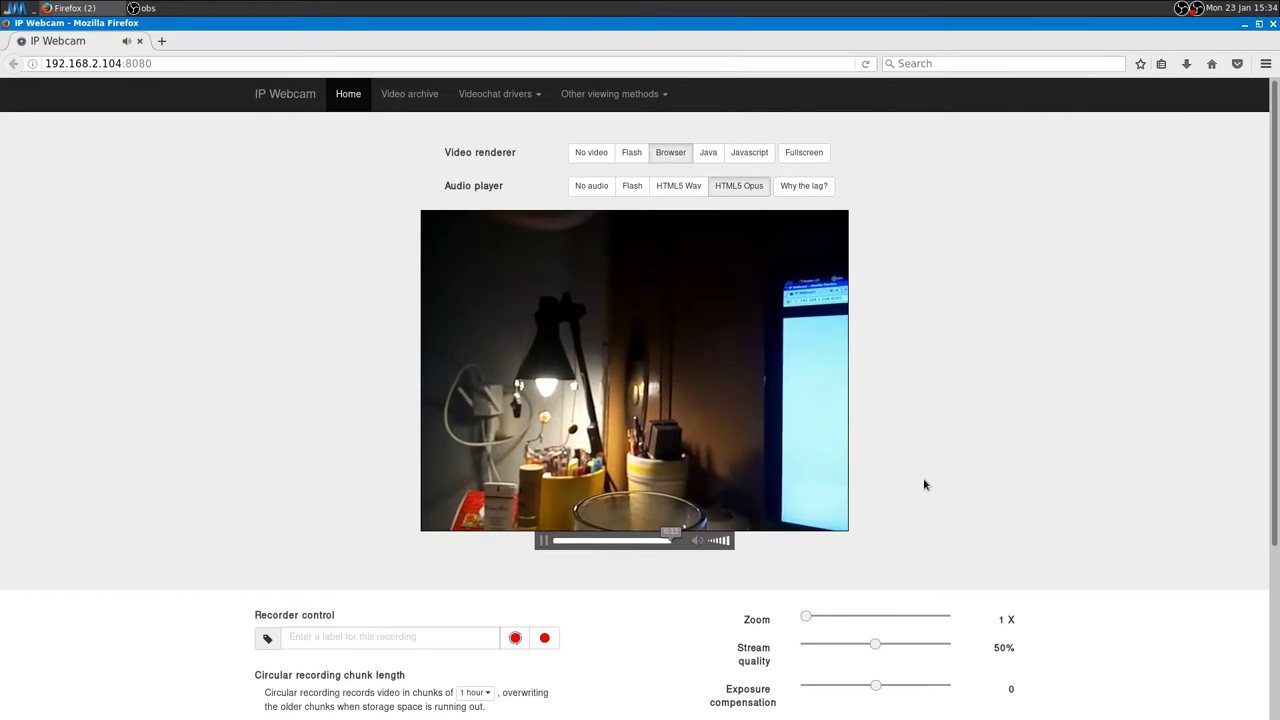
Step: Read the explanation of the audio lag, try another audio player and set it back to HTML5 Opus
click(801, 186)
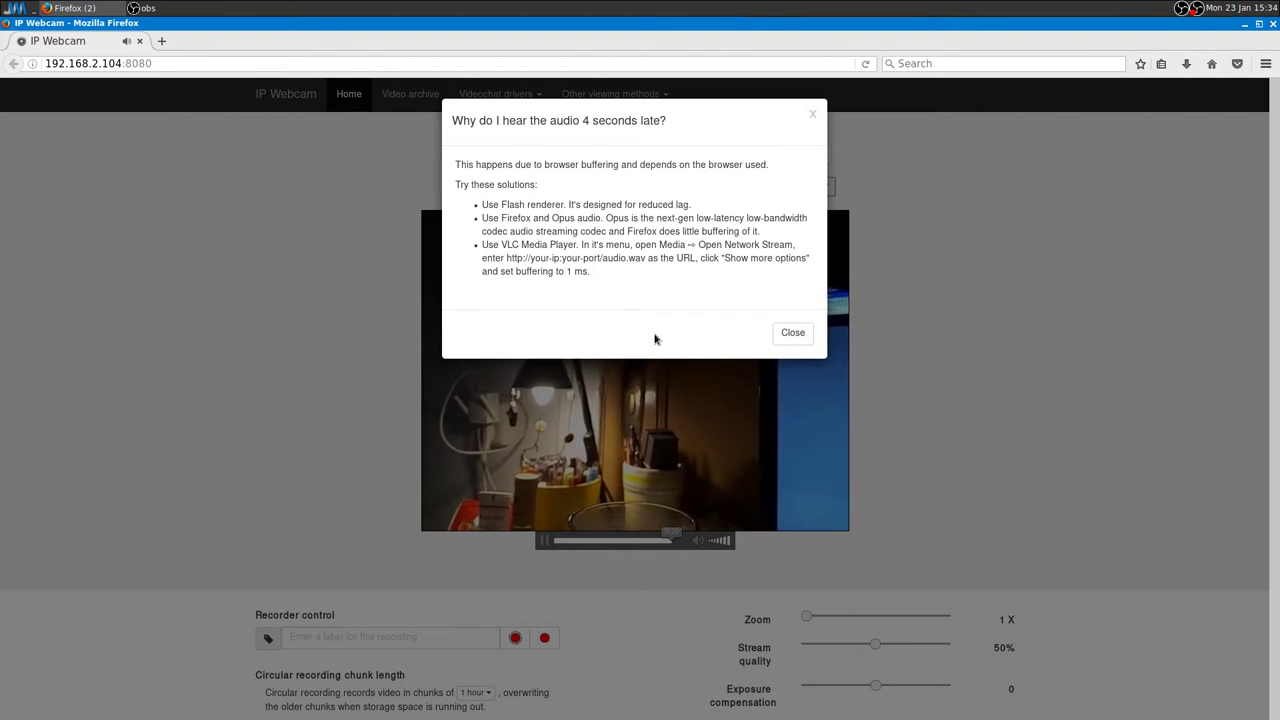
click(776, 333)
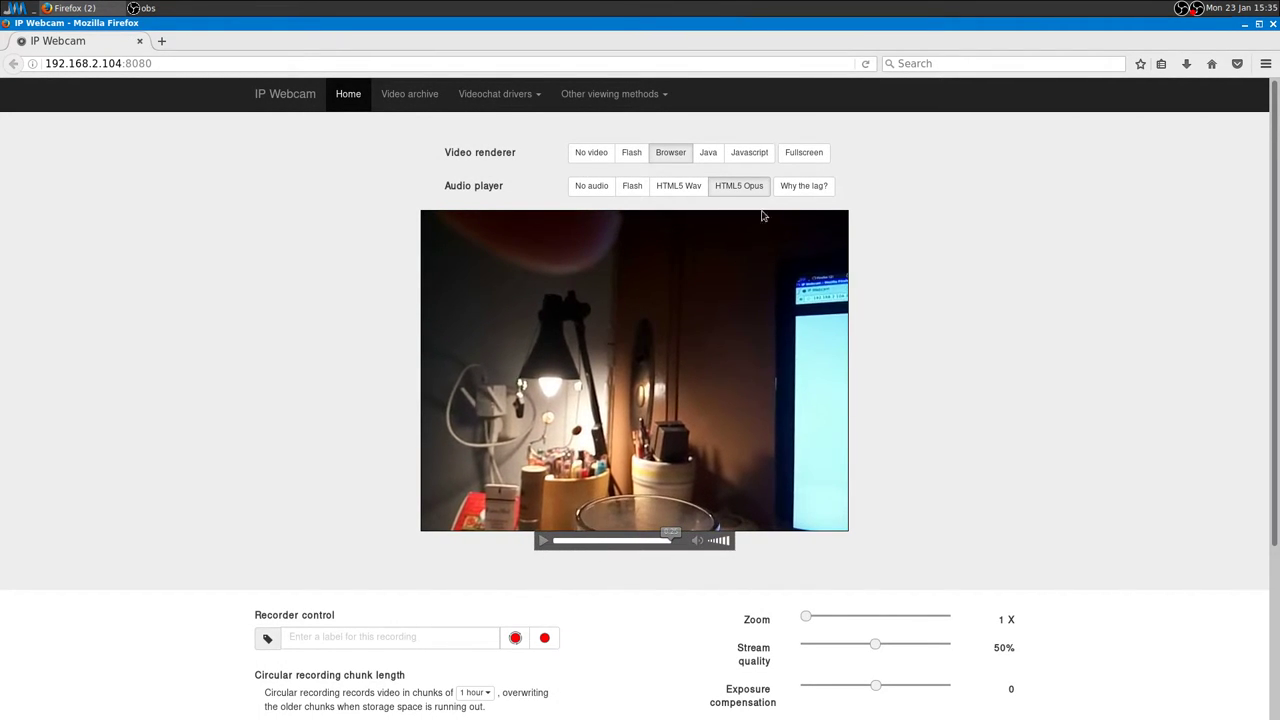
click(690, 189)
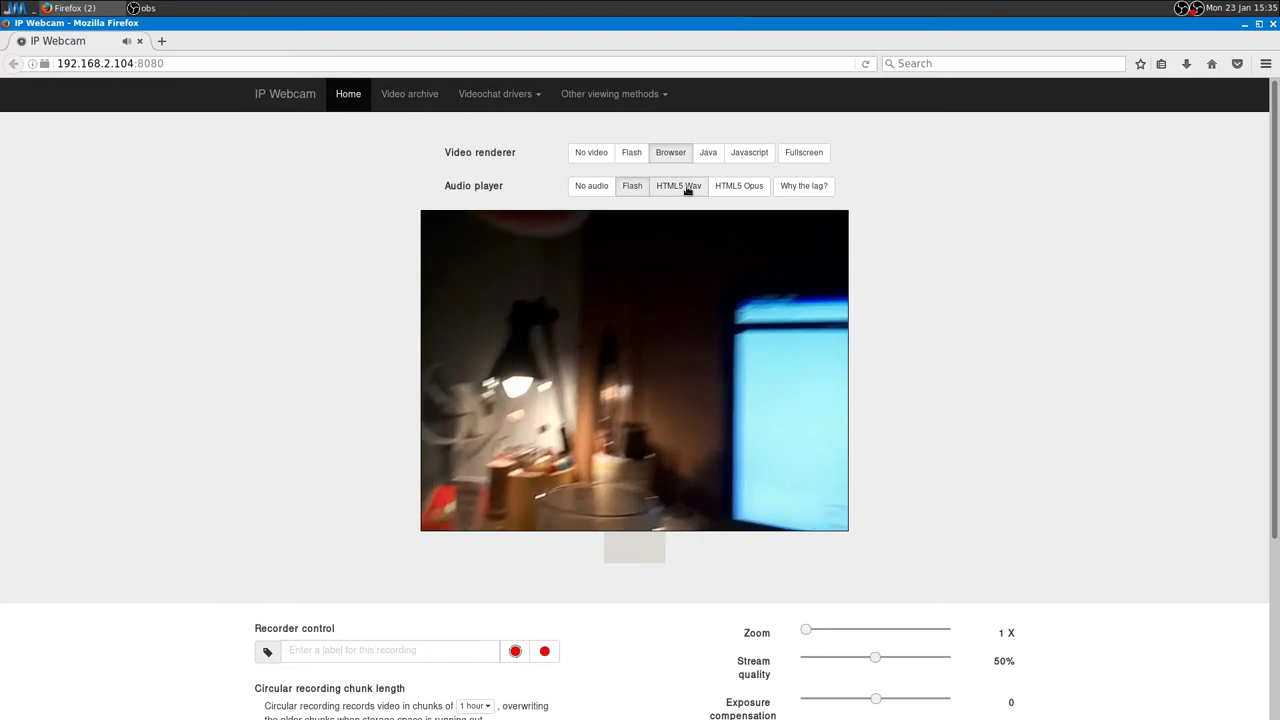
click(725, 195)
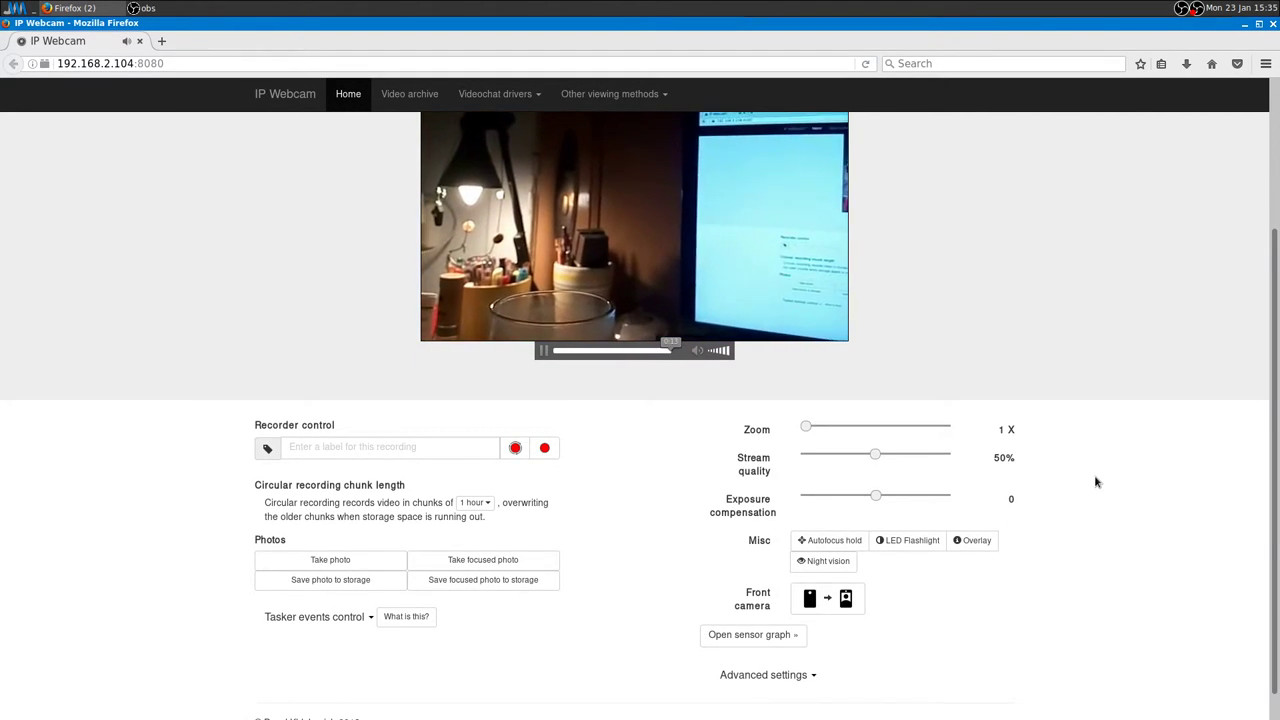
Step: Switch to OBS, enlarge the webcam overlay to the full canvas height, and return to Firefox
scroll(1095, 482, up, 3)
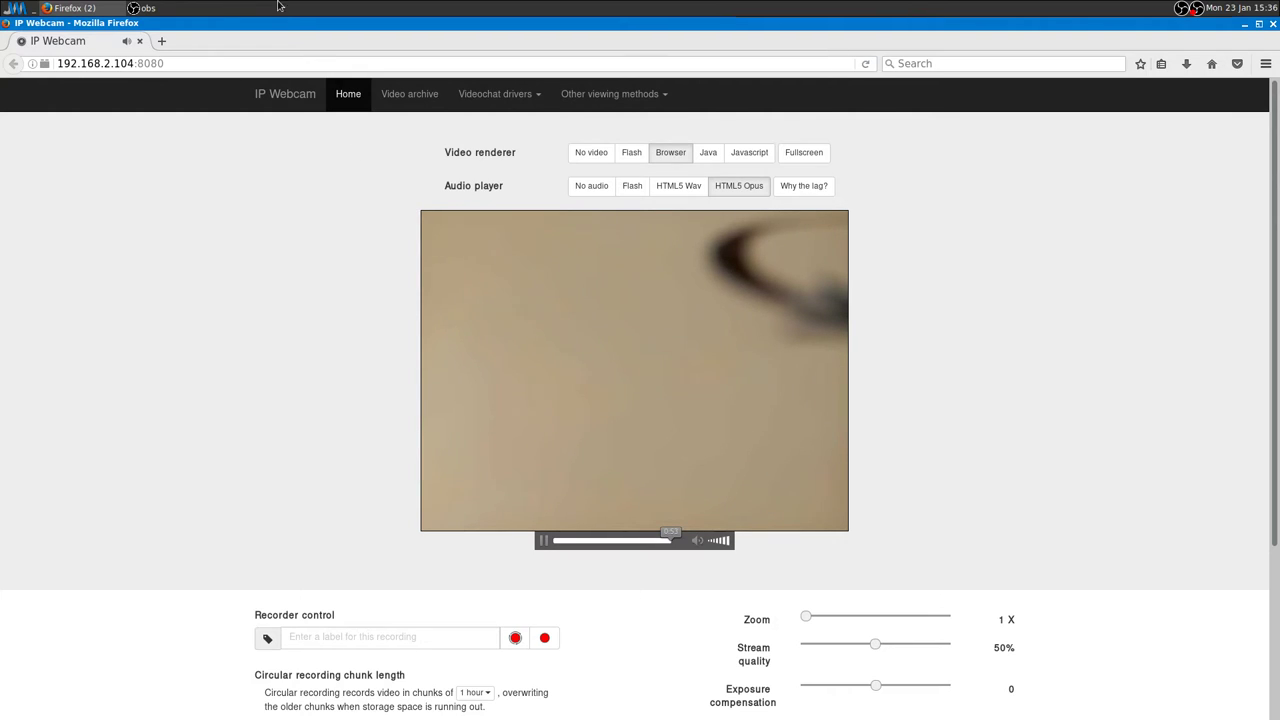
click(142, 8)
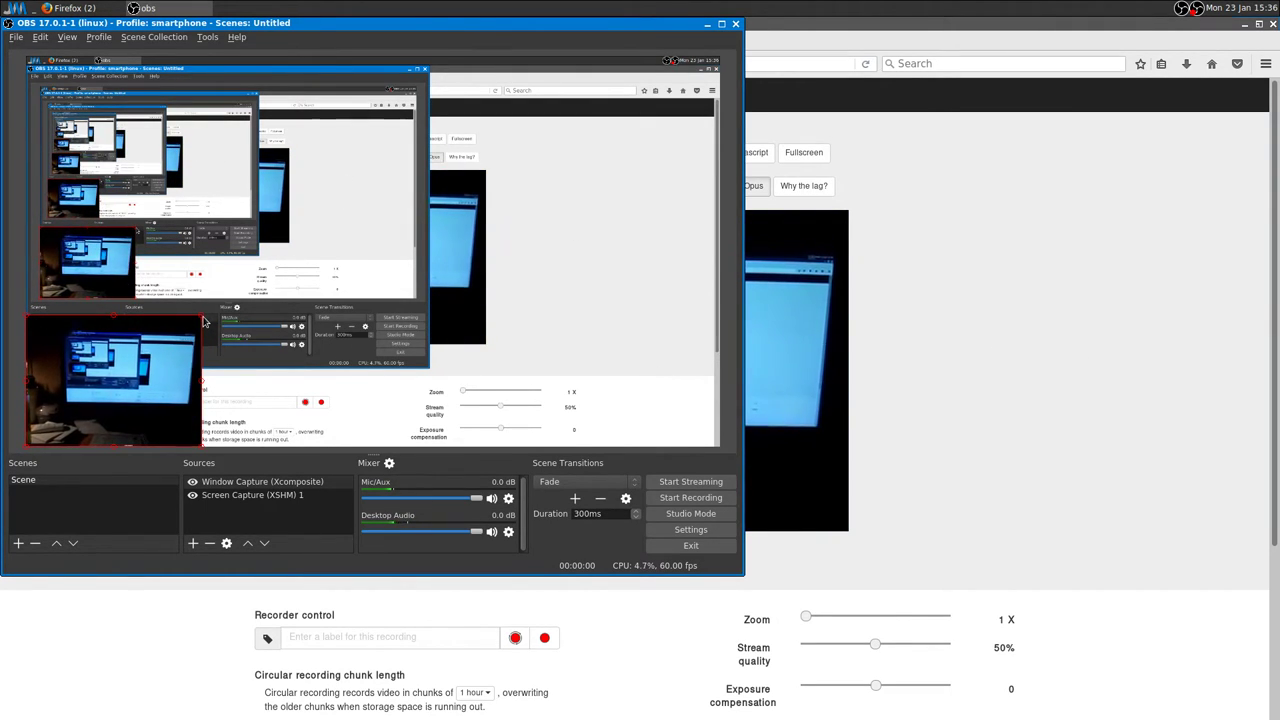
drag(200, 315, 553, 148)
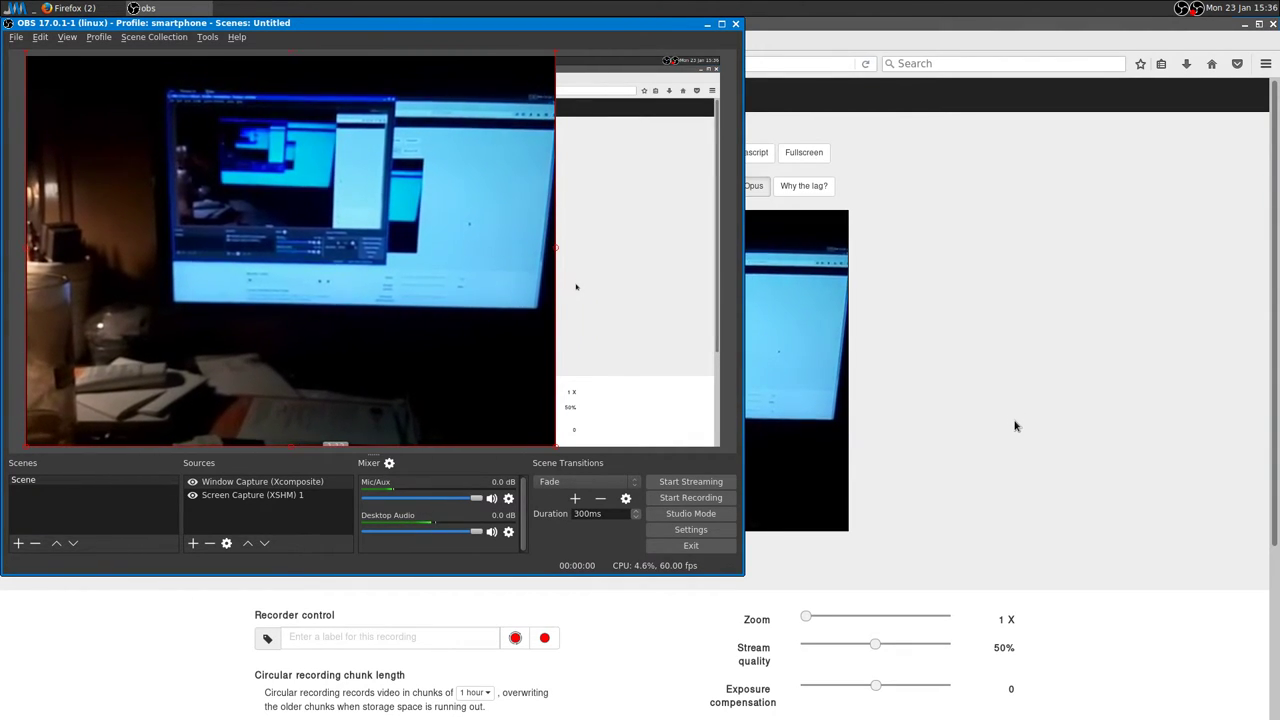
click(1015, 426)
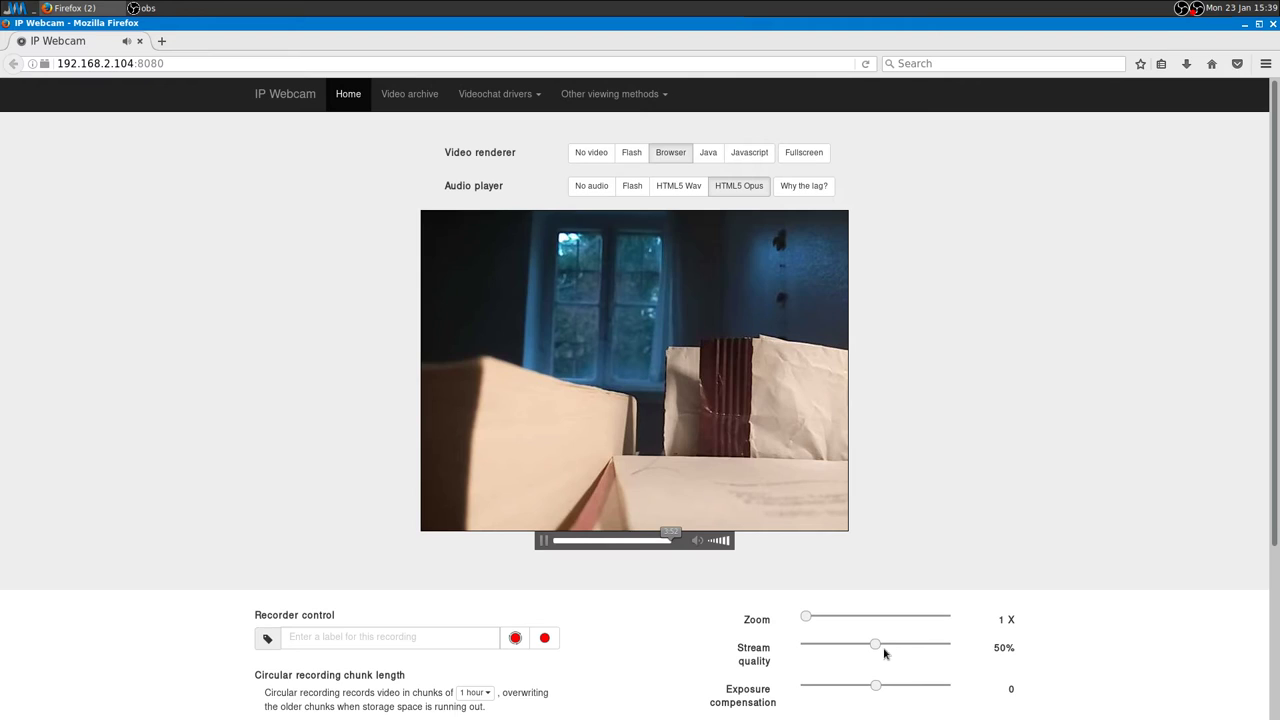
Step: Set the stream quality to 100% and down to 1%, and pause the audio playback, checking the OBS preview
drag(875, 646, 948, 646)
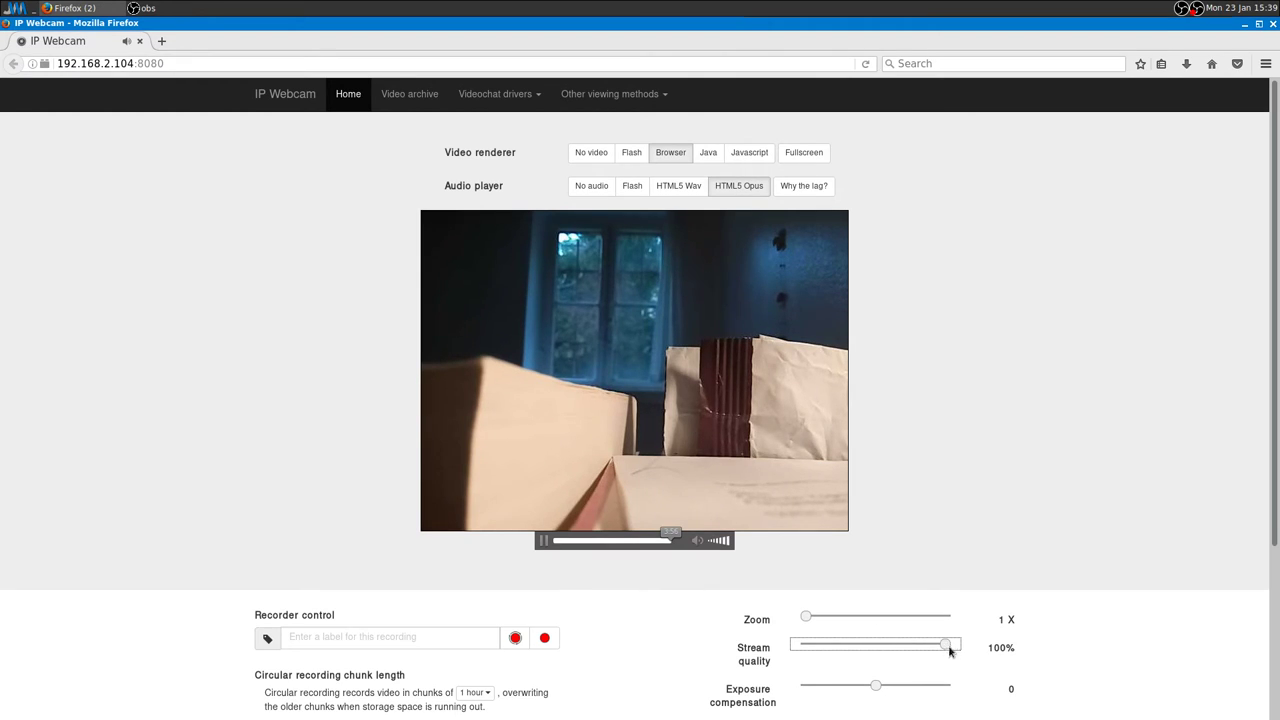
drag(948, 646, 805, 648)
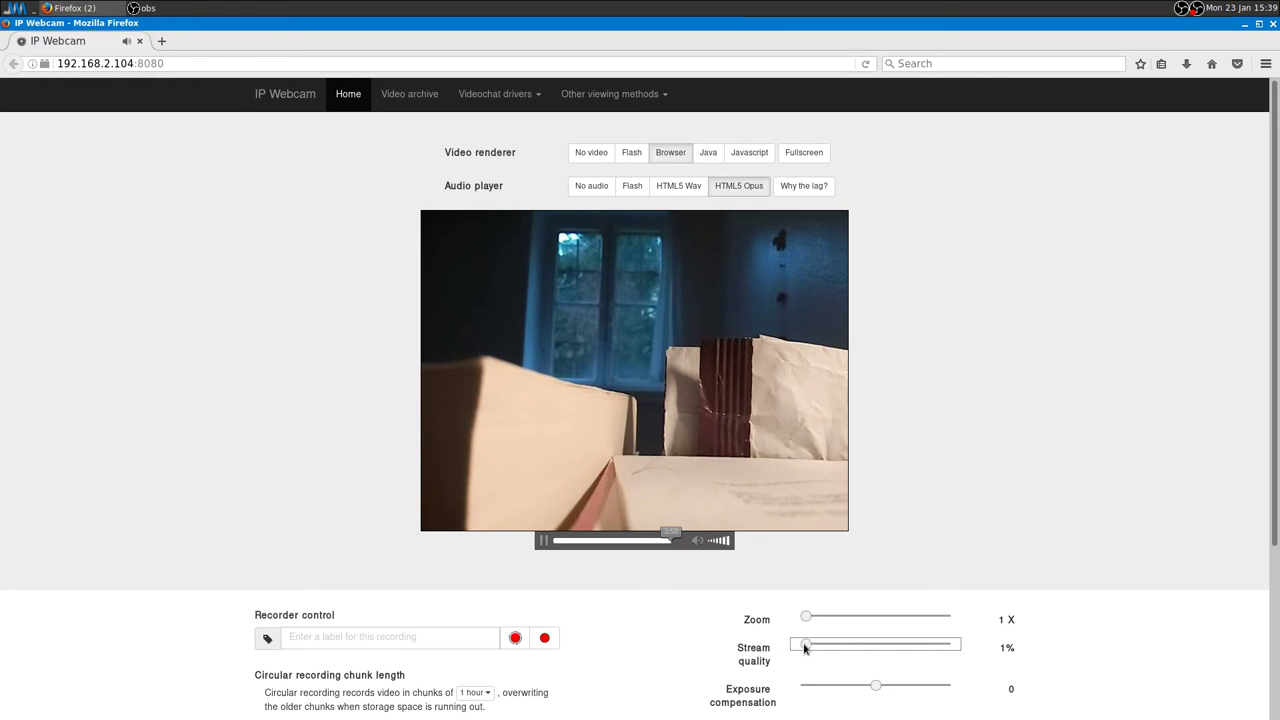
click(544, 540)
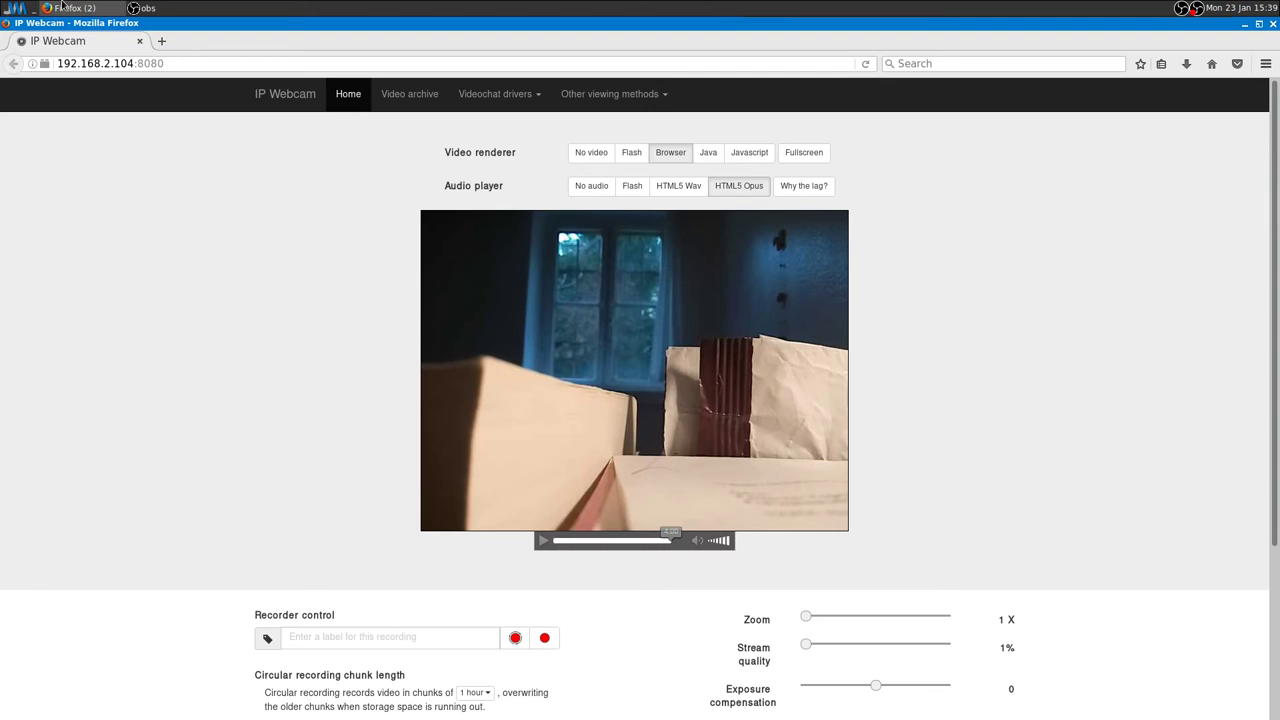
click(140, 8)
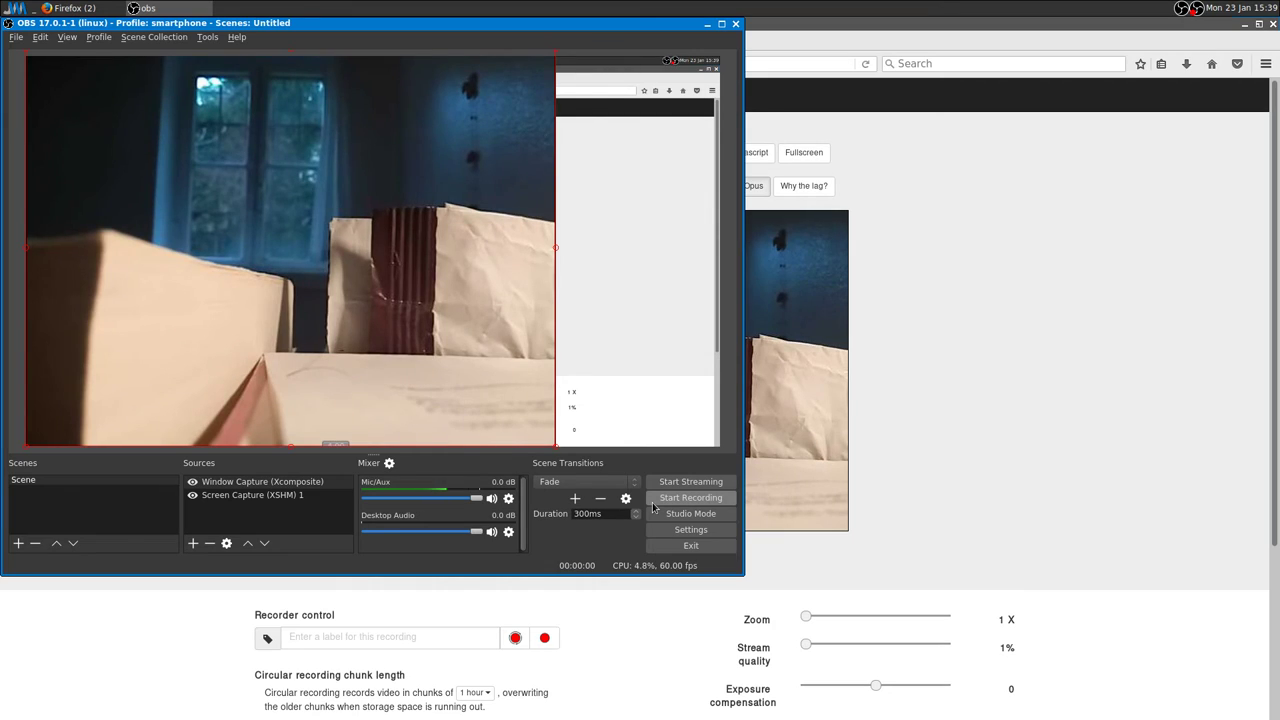
click(1068, 422)
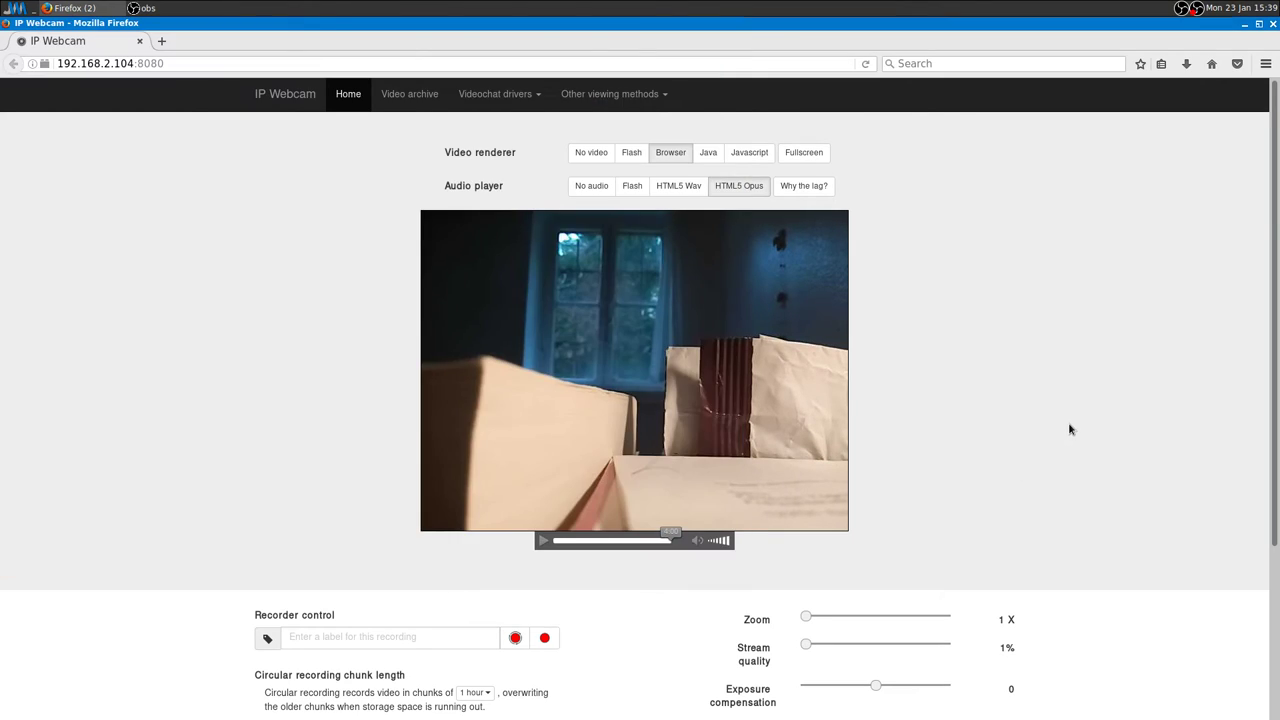
Step: Read the VLC instructions in the audio lag explanation and copy the IP Webcam page's address
click(806, 190)
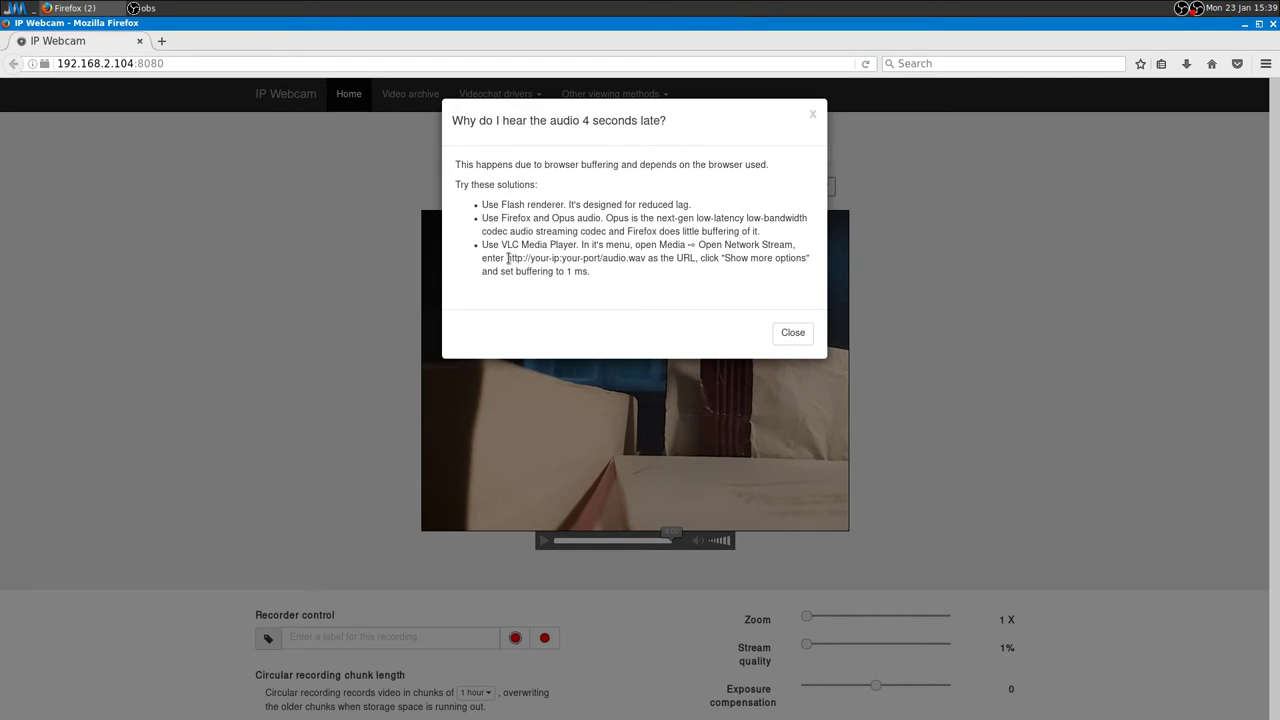
click(813, 116)
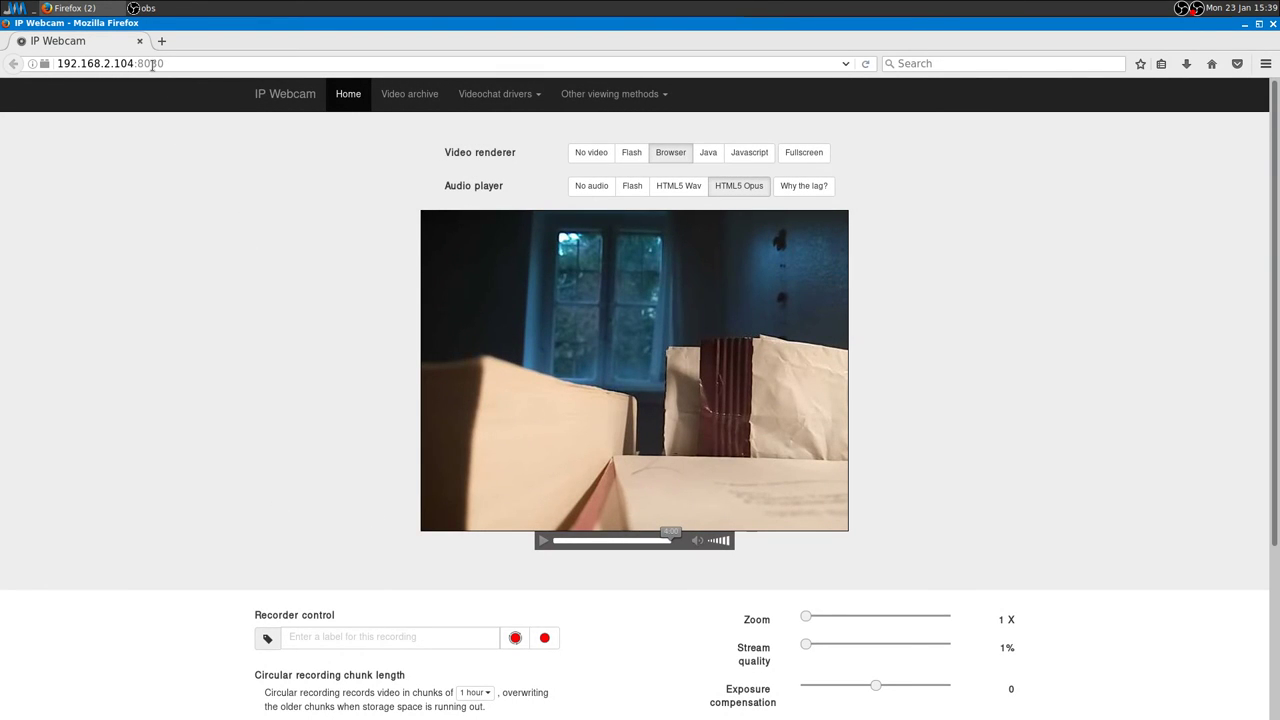
right_click(152, 64)
click(152, 64)
click(152, 64)
right_click(152, 64)
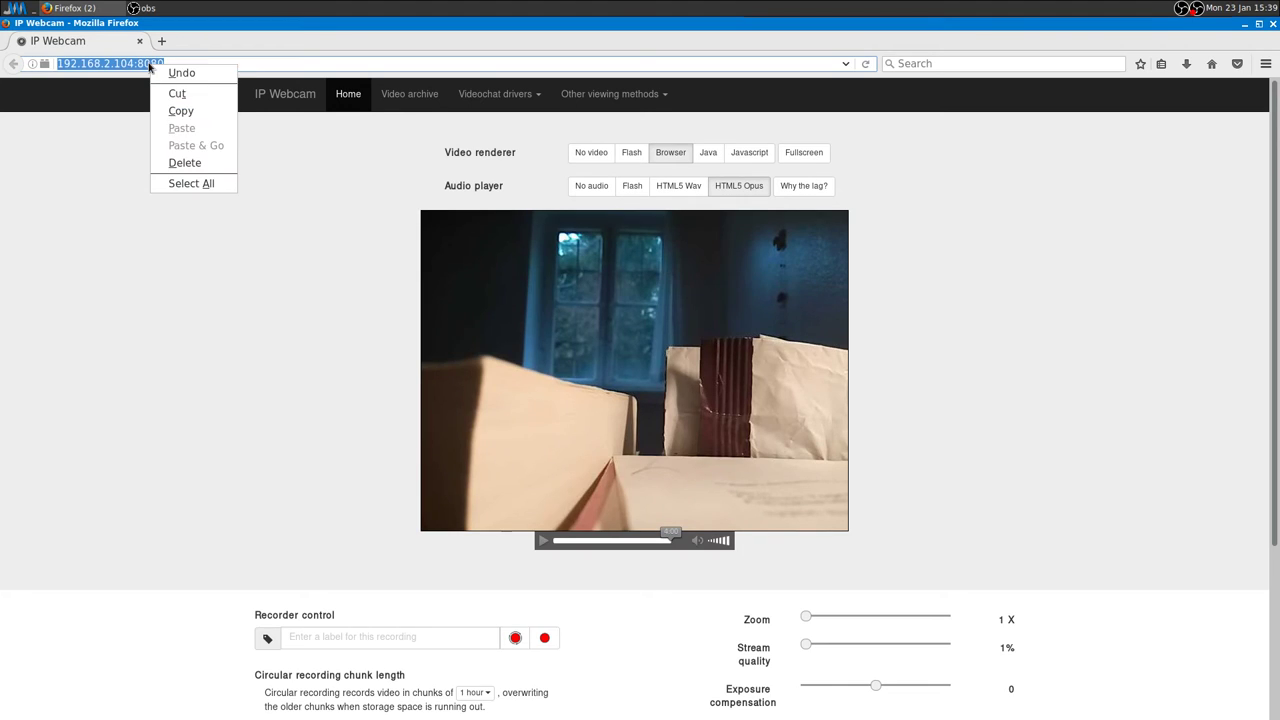
click(181, 112)
Step: Open a terminal and launch VLC with the command vlc
key(ctrl+alt+t)
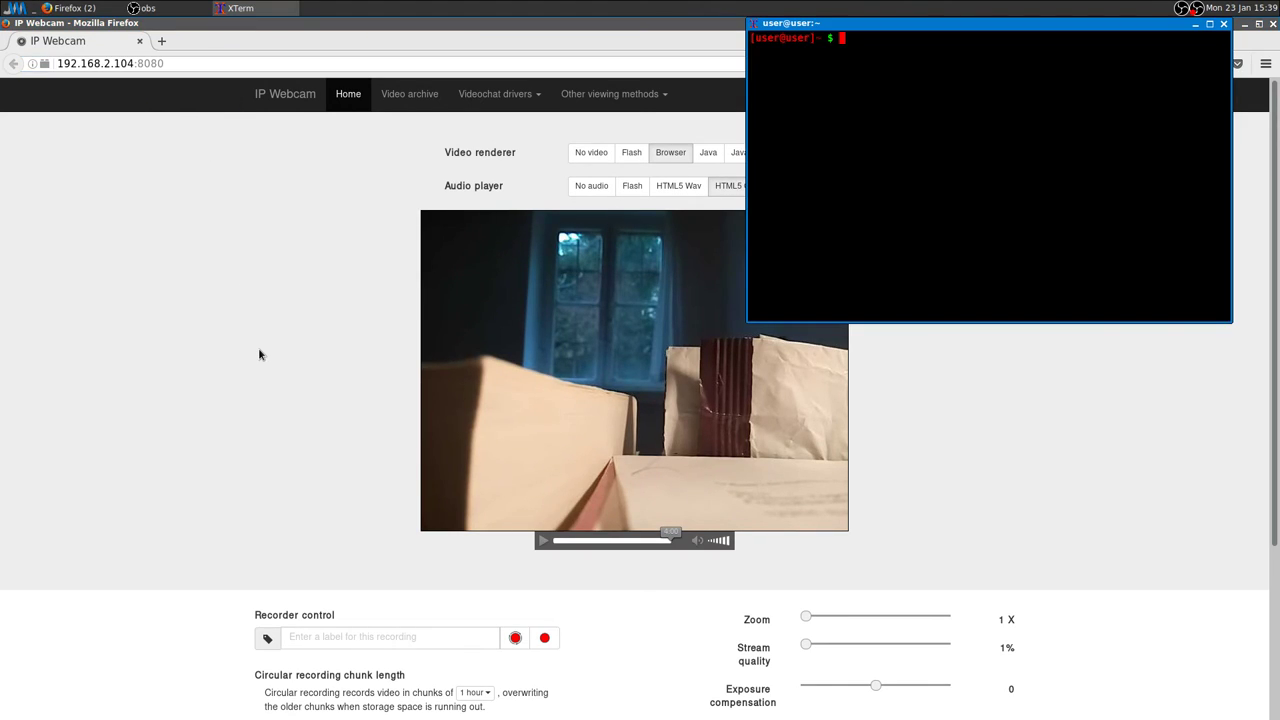
text(vlc)
key(Return)
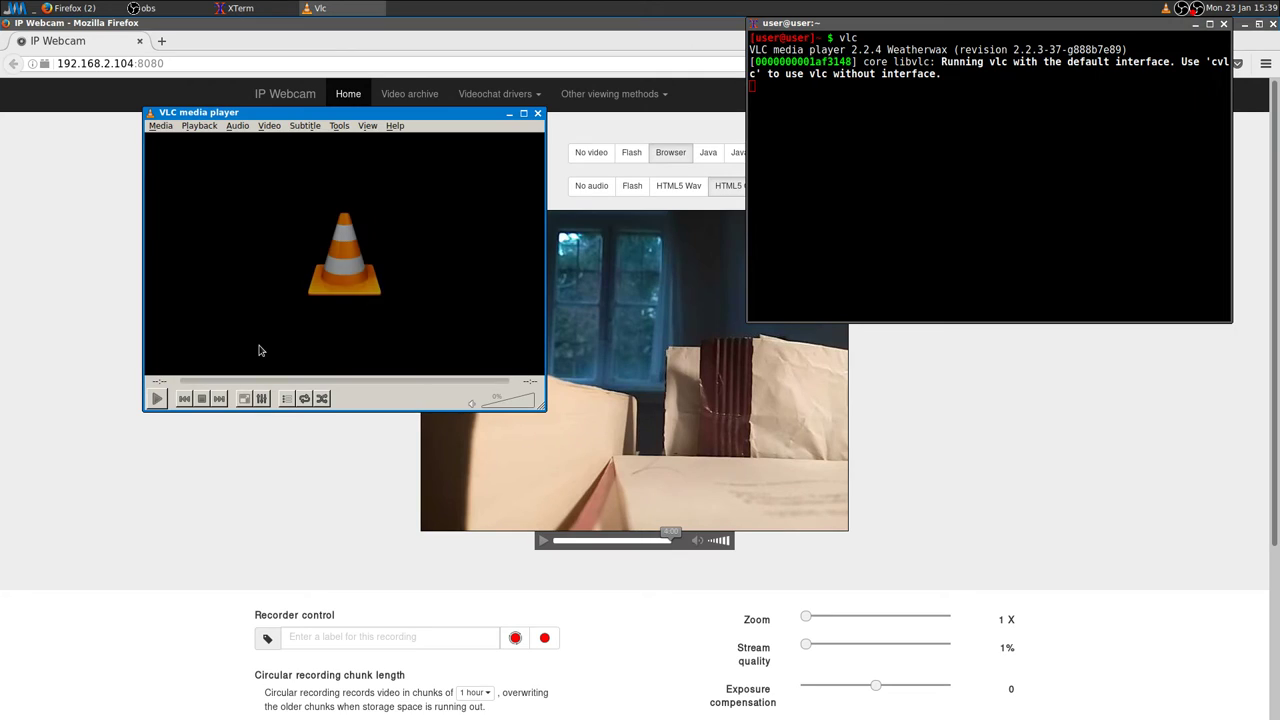
right_click(155, 117)
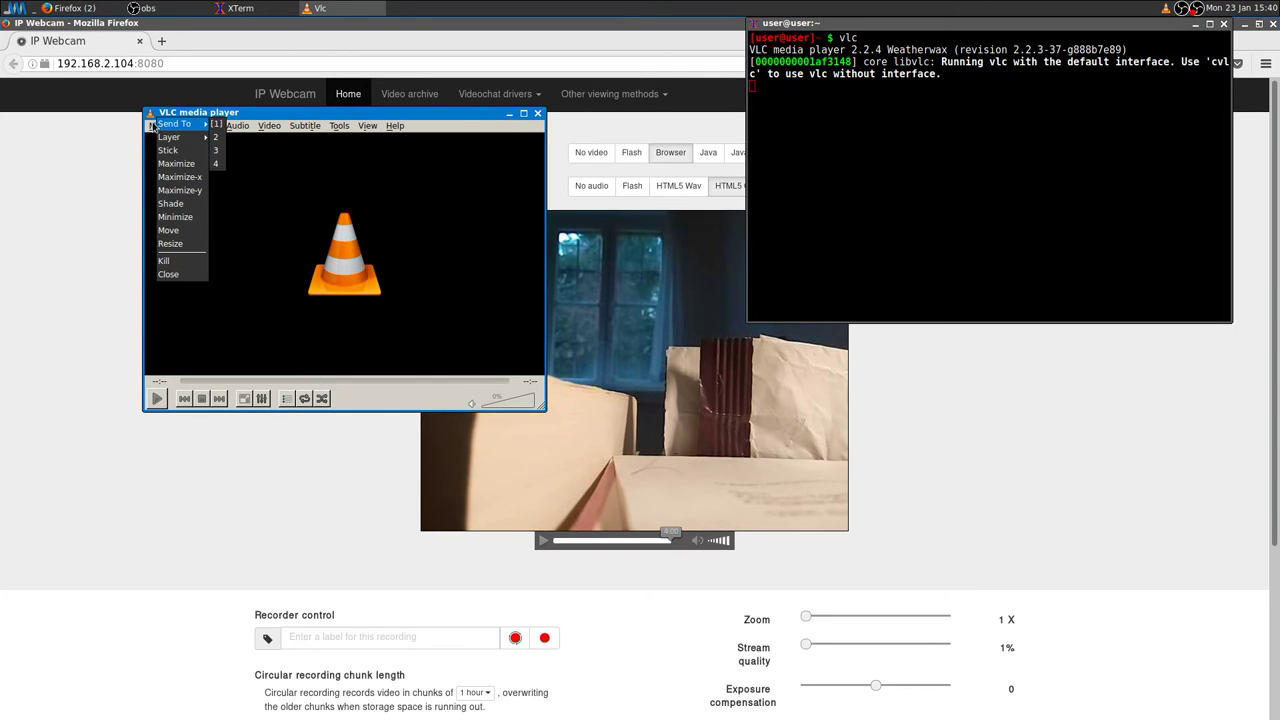
click(153, 126)
click(161, 126)
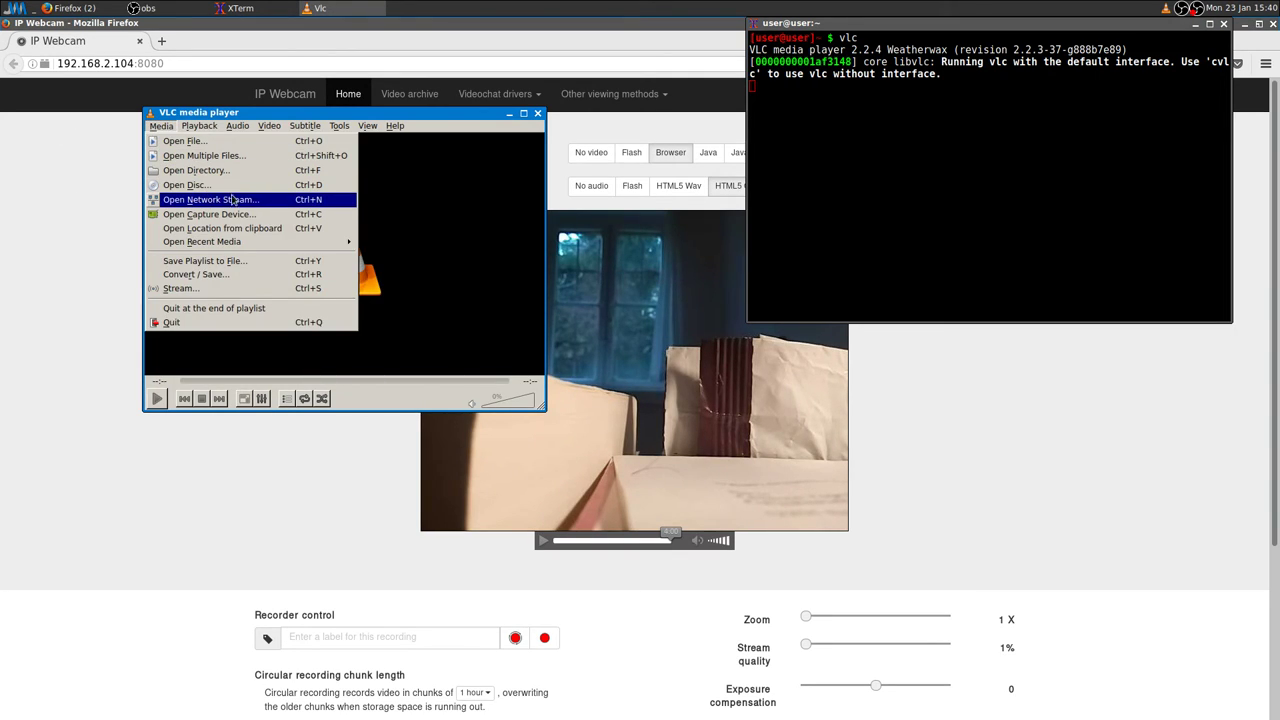
click(286, 203)
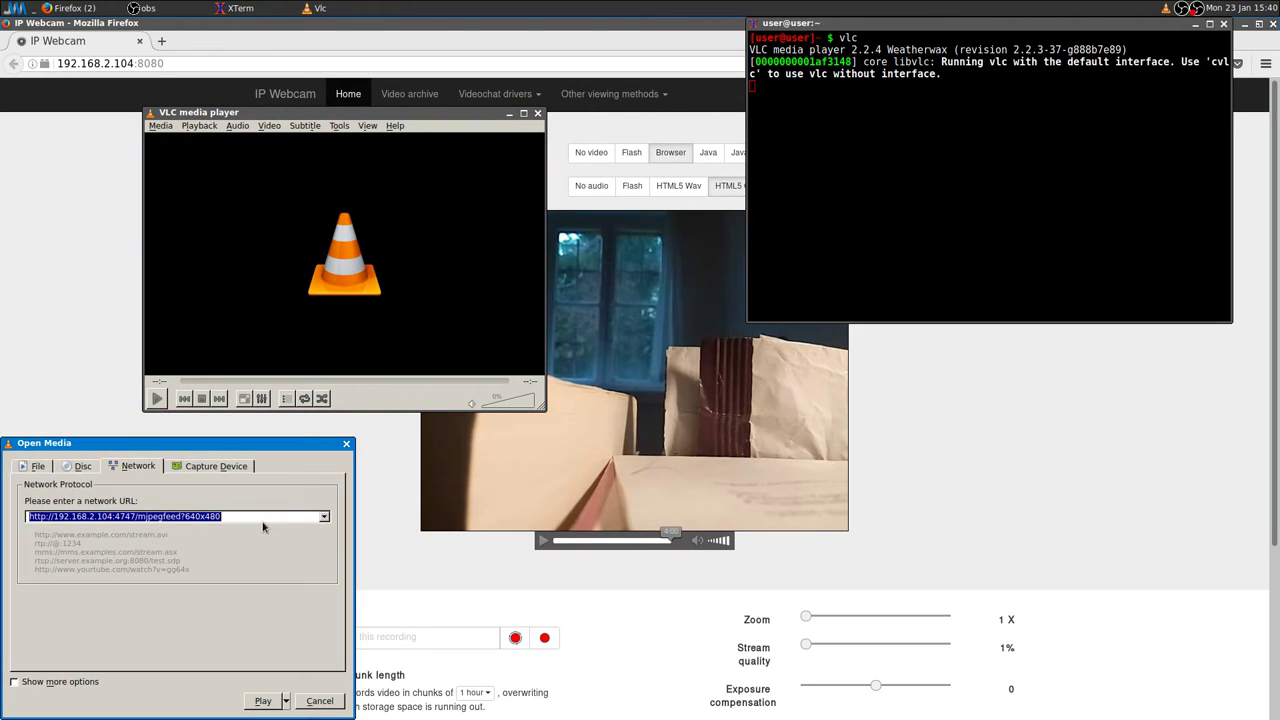
key(BackSpace)
key(ctrl+v)
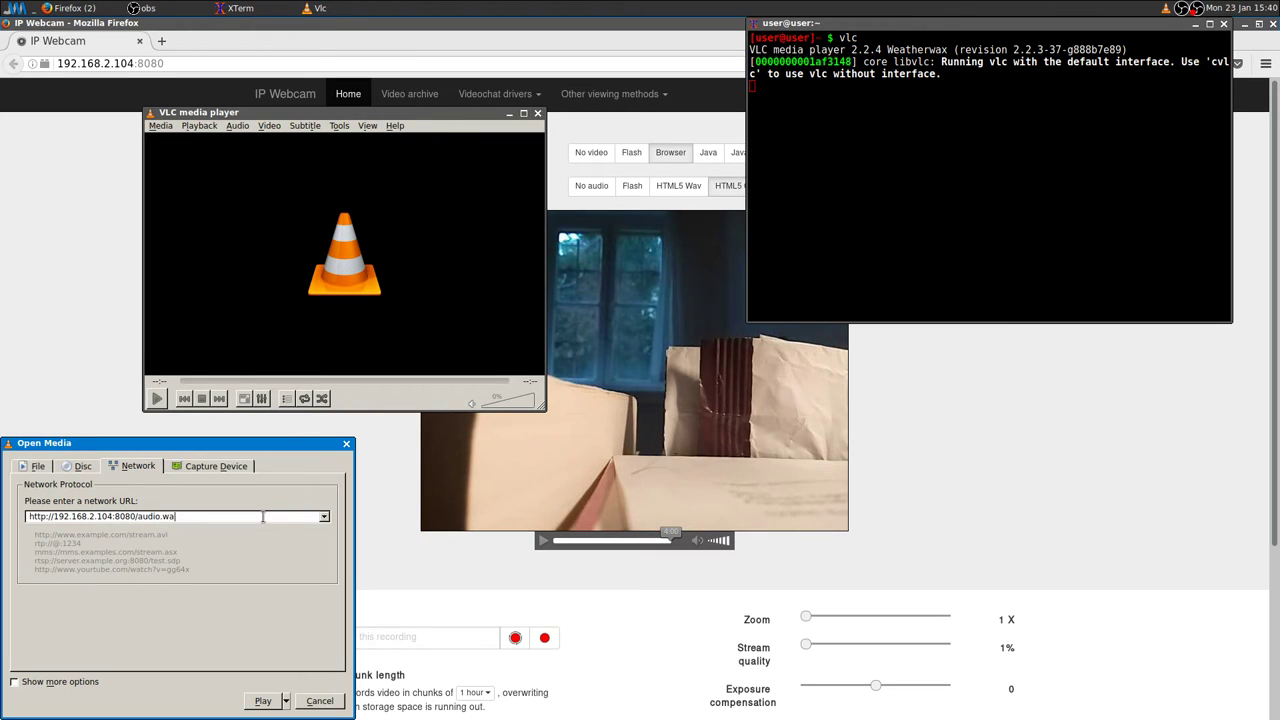
key(Return)
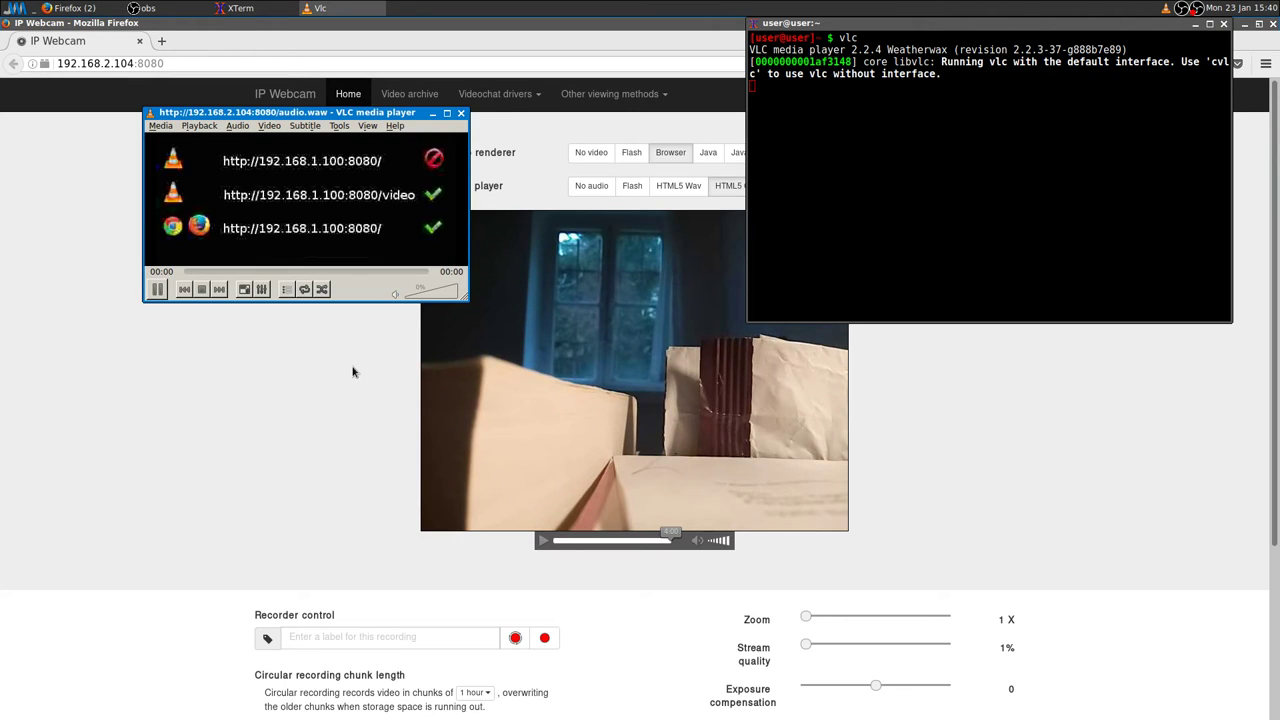
Step: Compare the VLC window with the IP Webcam page in Firefox and reread the audio lag explanation
click(508, 292)
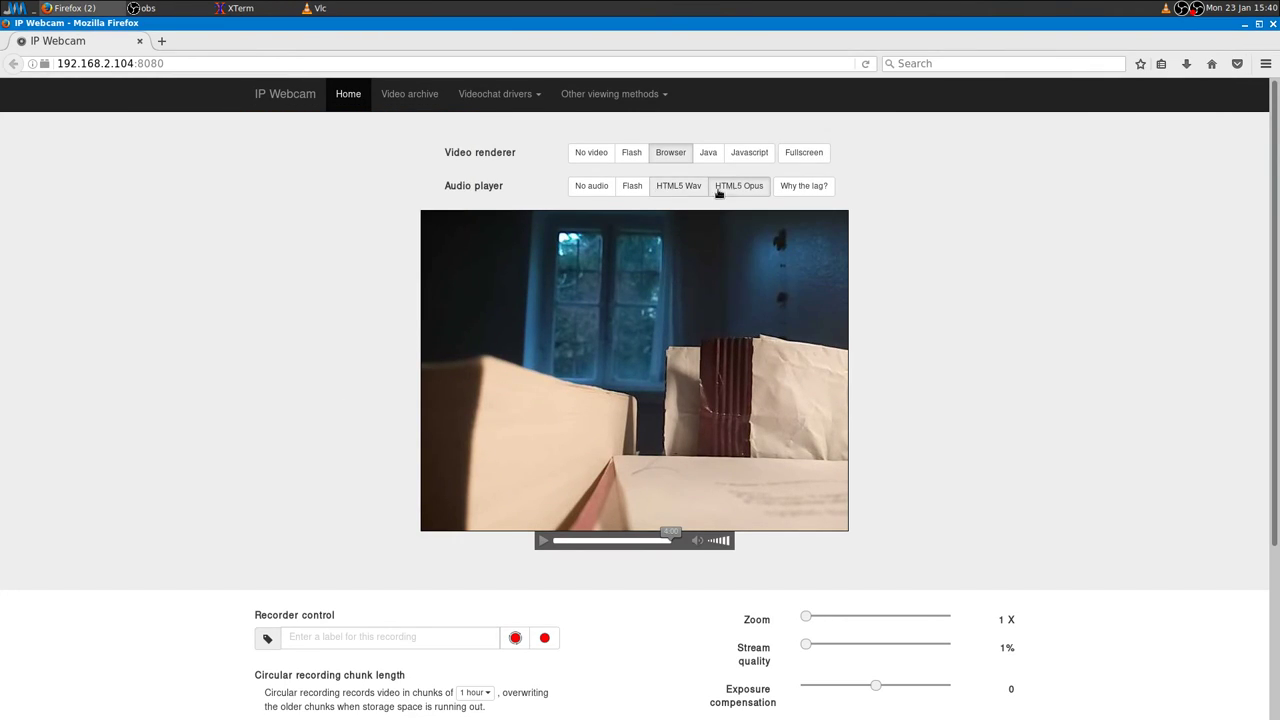
key(alt+Tab)
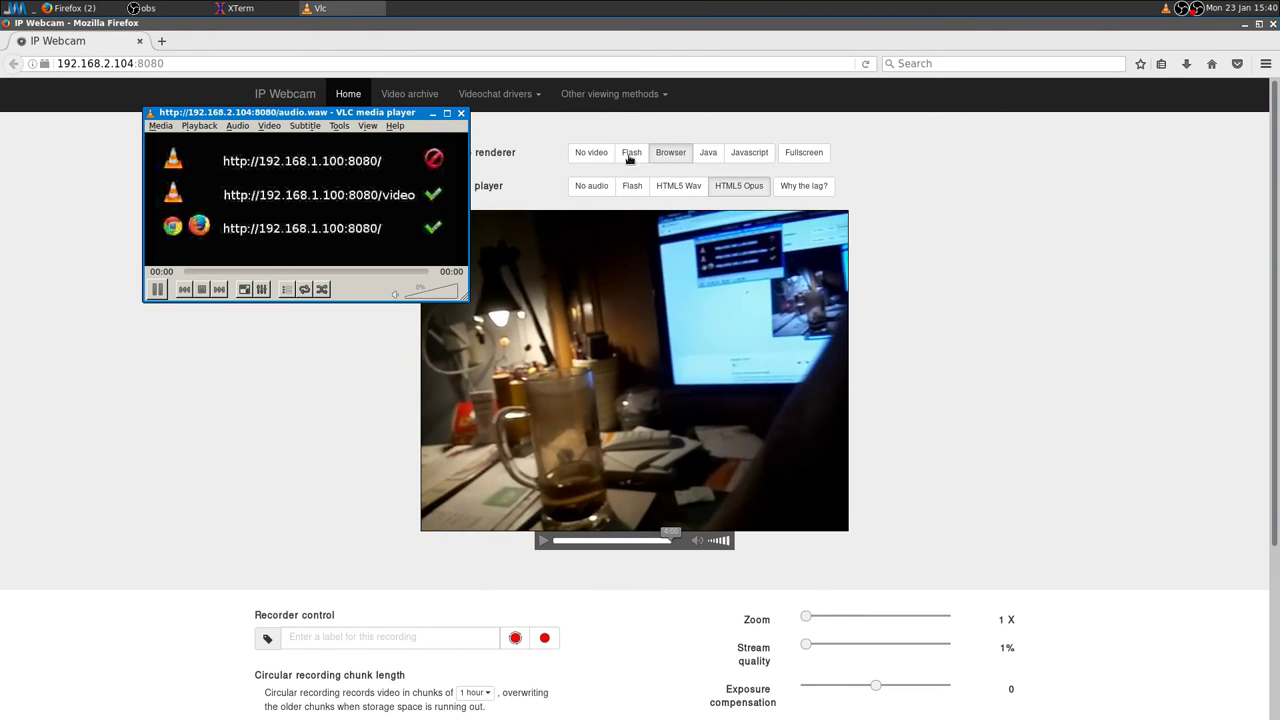
click(934, 186)
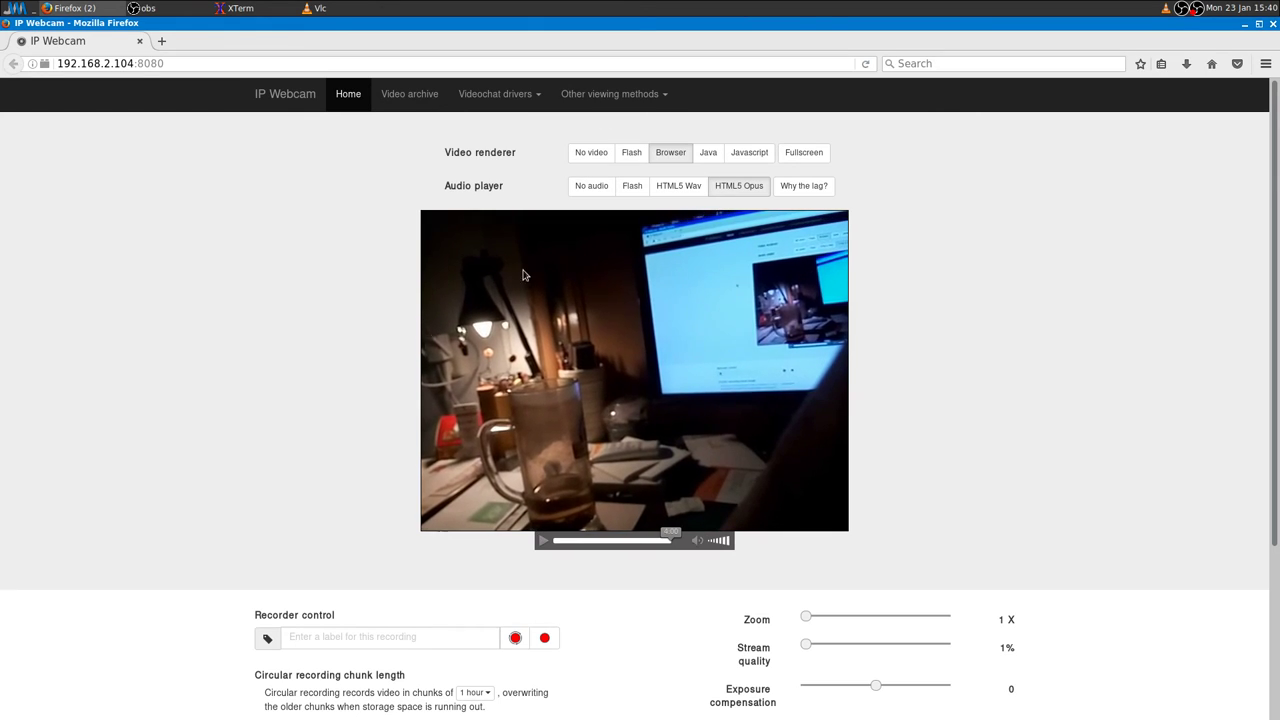
click(806, 186)
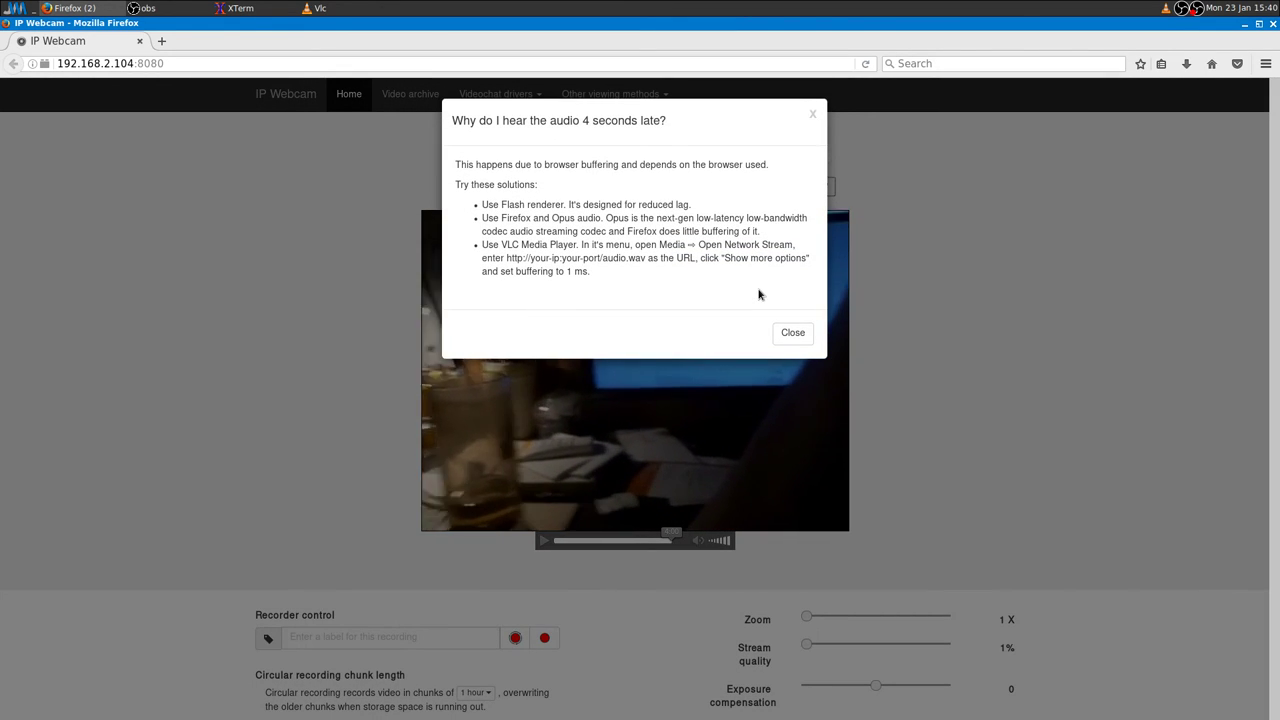
click(812, 114)
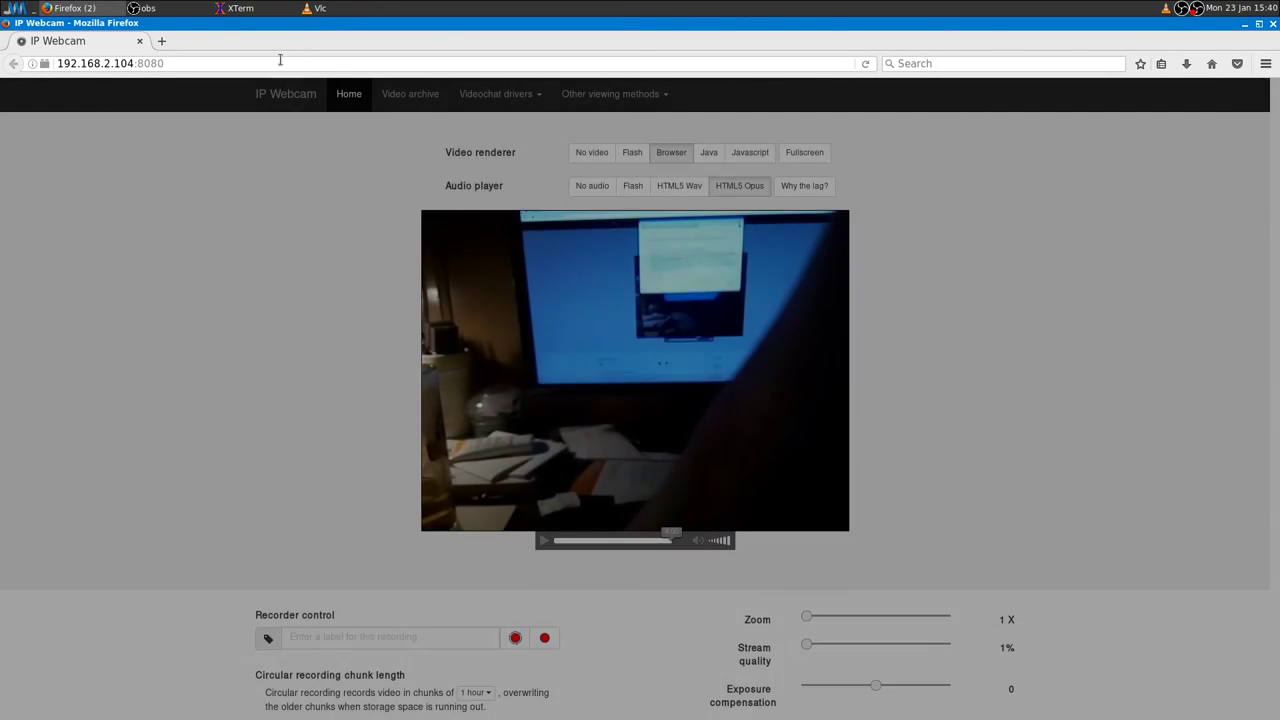
click(315, 8)
click(161, 126)
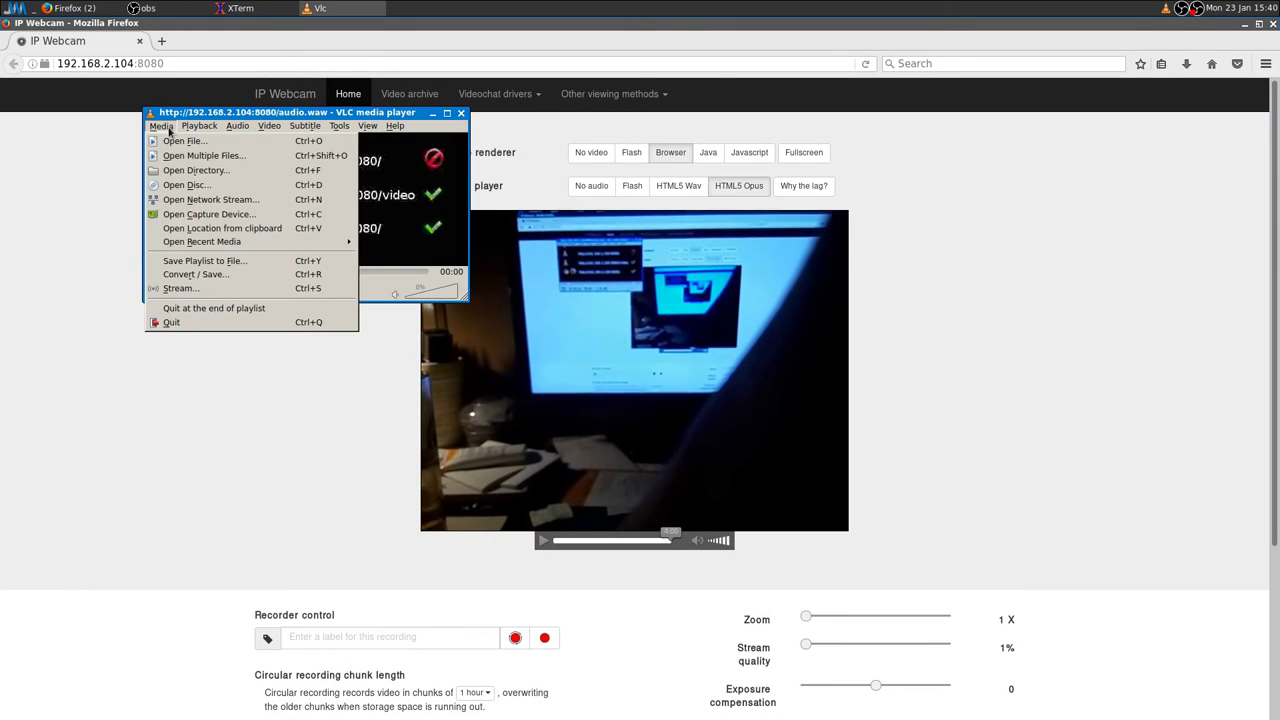
click(211, 199)
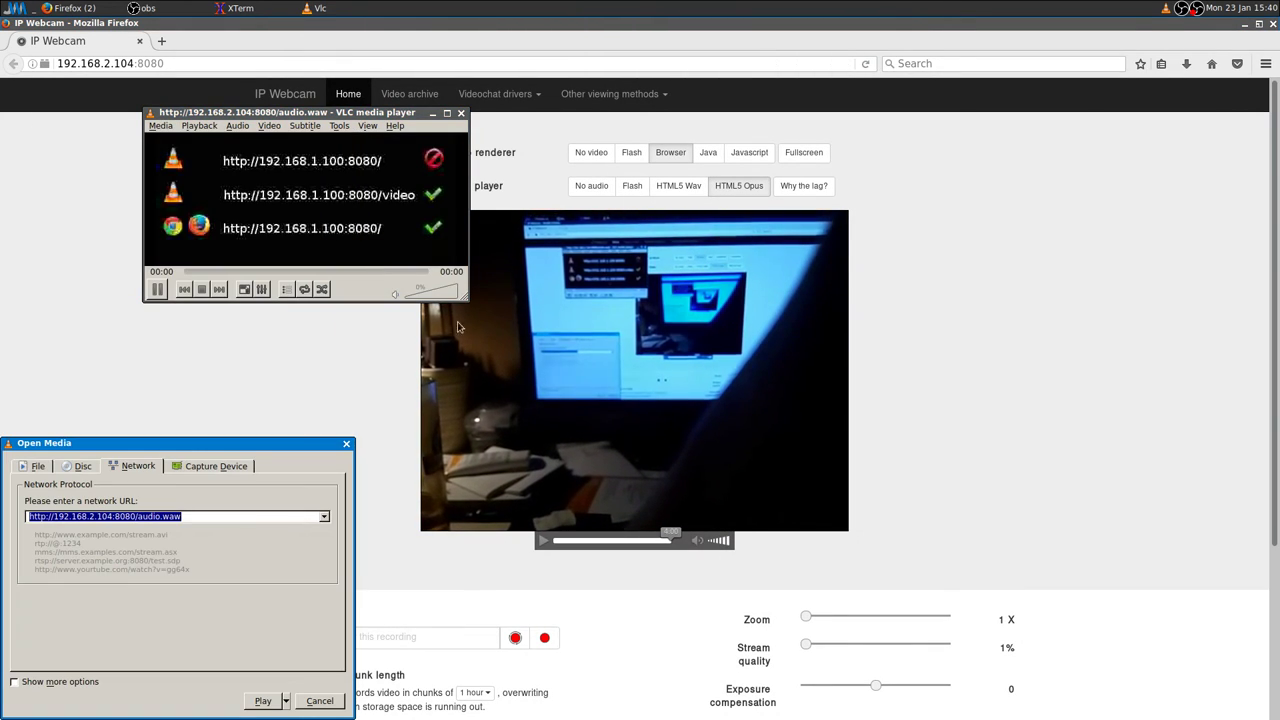
click(228, 517)
key(BackSpace)
text(v)
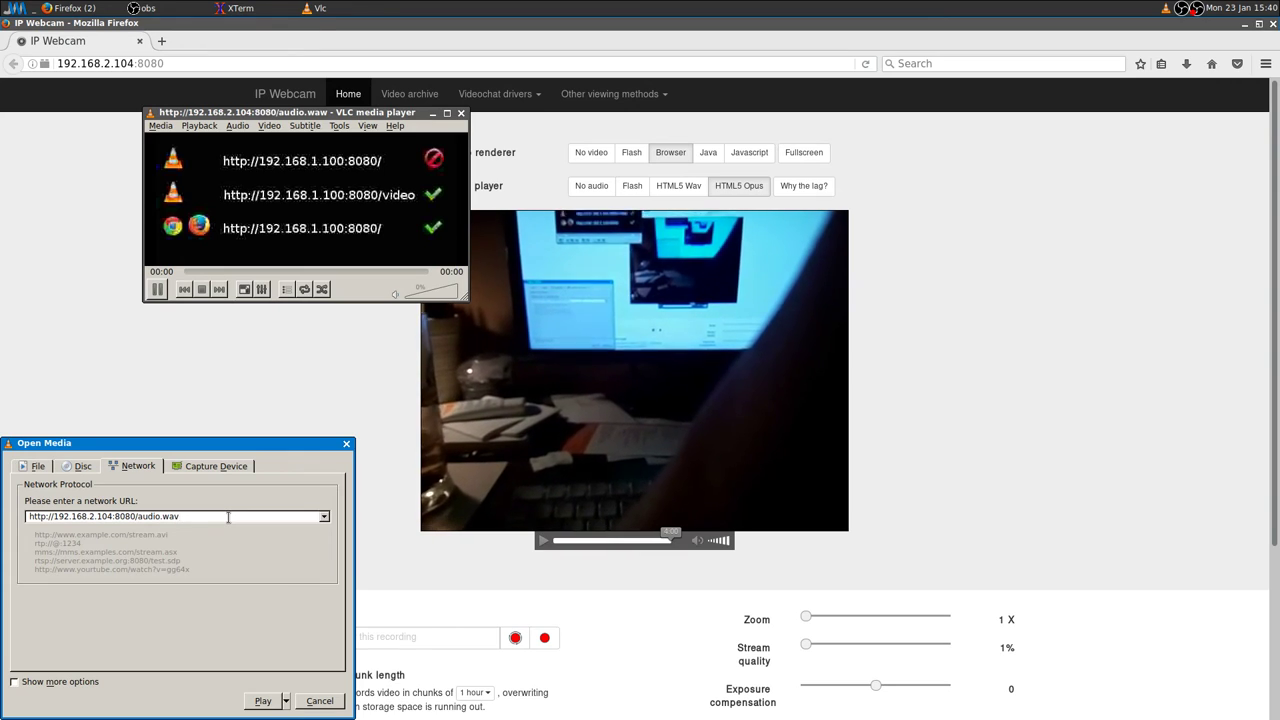
key(Return)
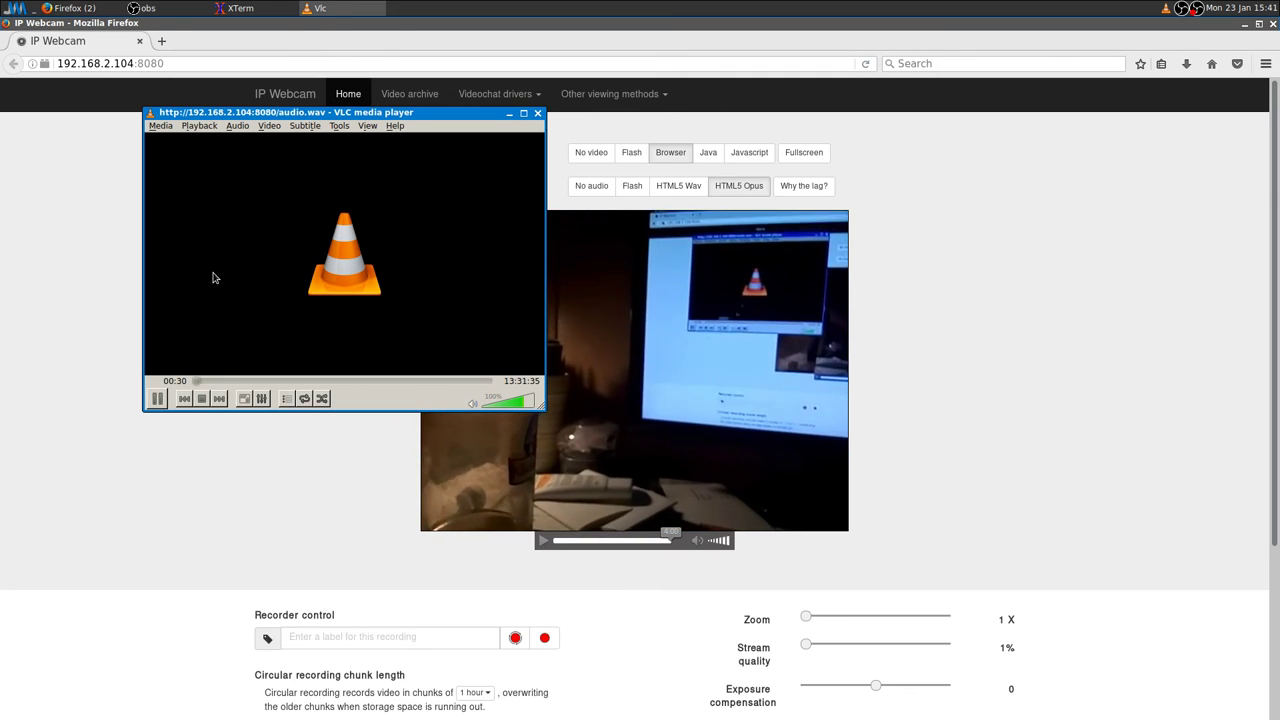
Step: Move the VLC window clear of the video stream, set the IP Webcam page's audio player to No audio, and return to VLC
drag(274, 109, 131, 32)
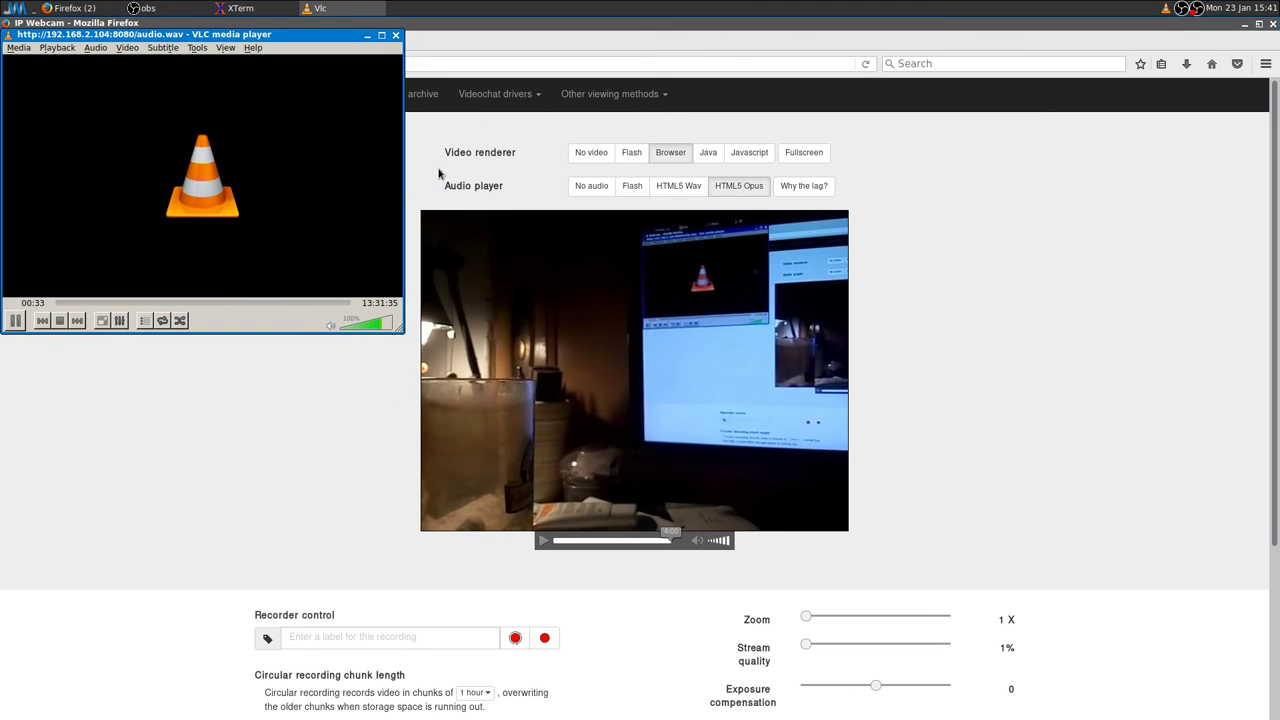
click(592, 190)
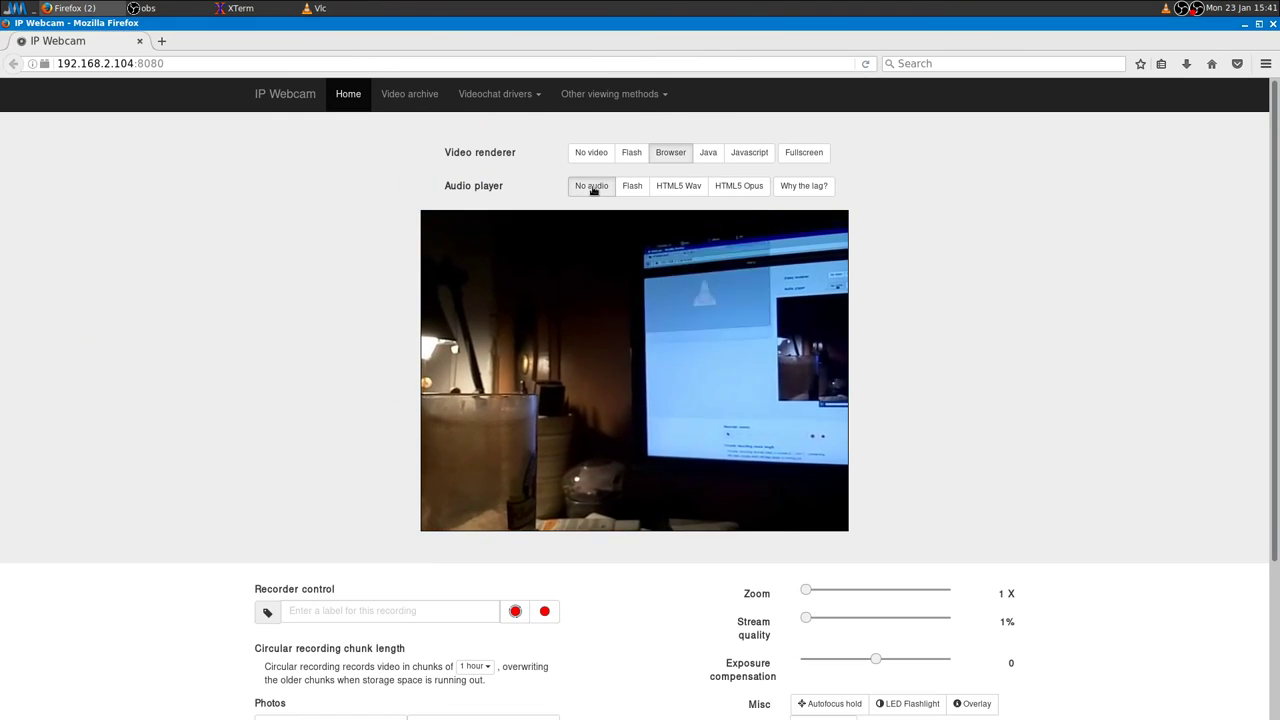
click(318, 8)
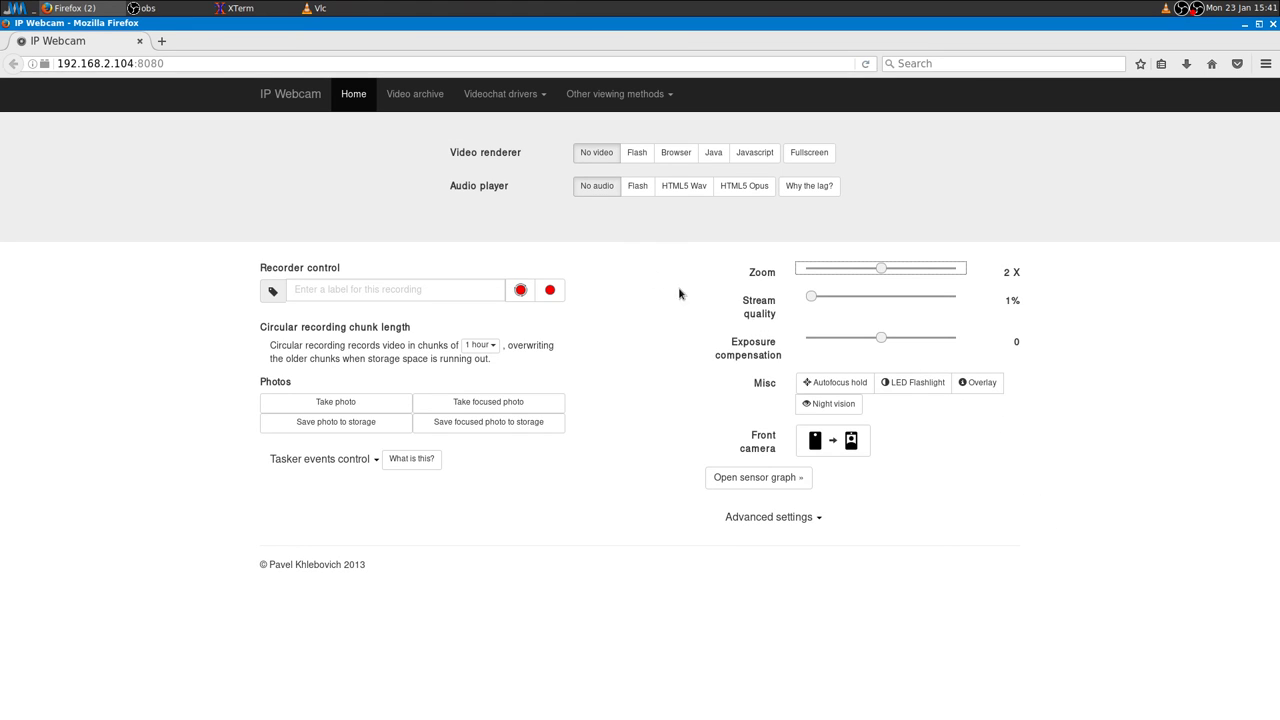
Step: On the IP Webcam page in Firefox, set the video renderer to Browser, the zoom to 1 X and the stream quality to 50%
click(676, 153)
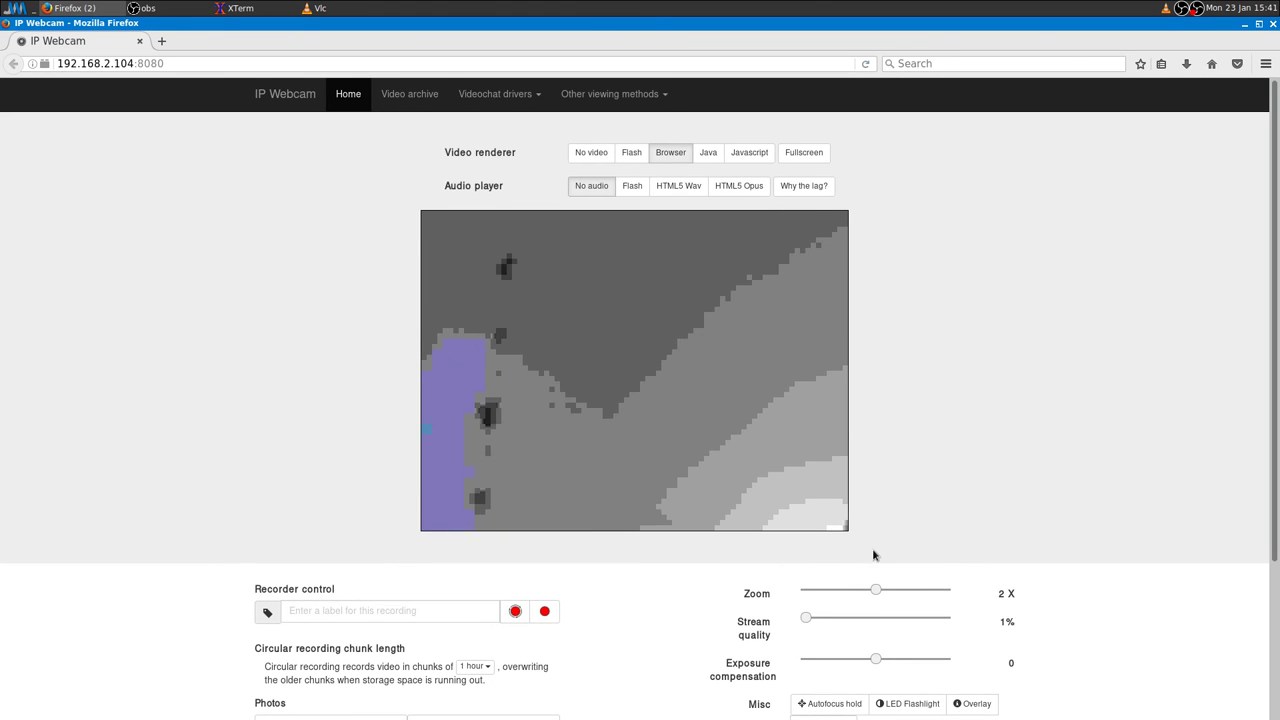
drag(876, 591, 879, 622)
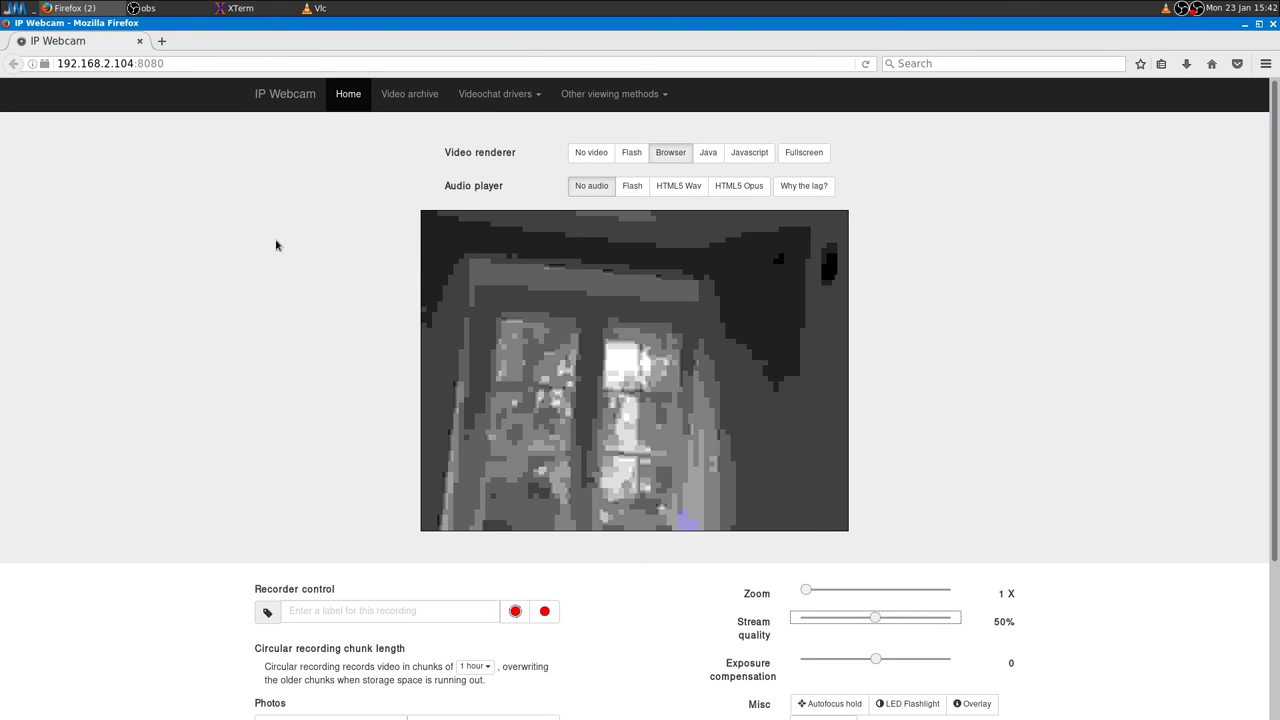
scroll(1097, 320, down, 5)
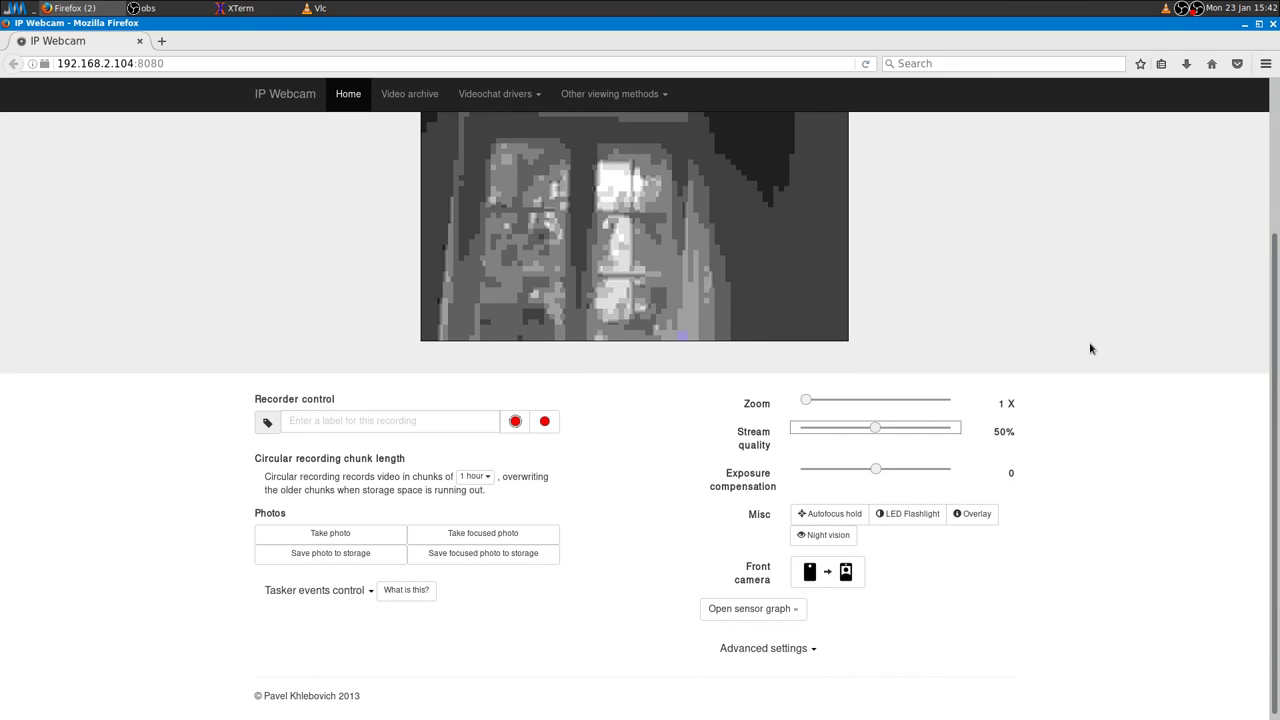
scroll(1090, 340, up, 5)
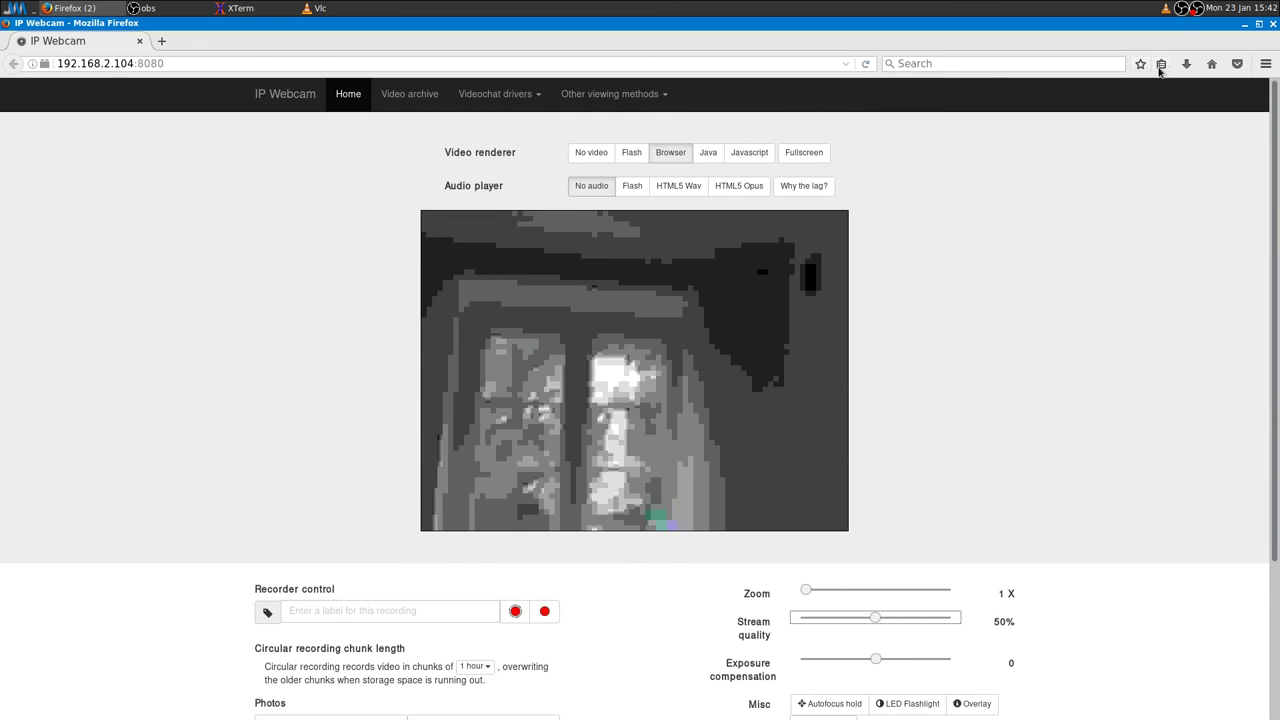